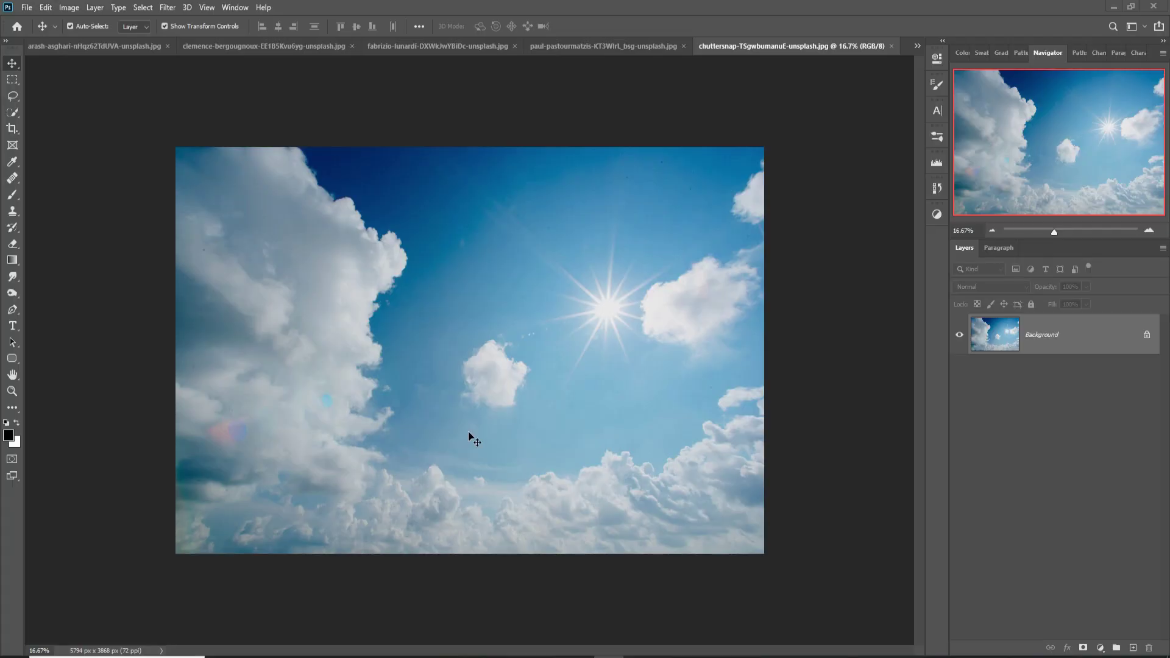
- Create a blank 1920 x 1080 px, 72 ppi document from the Recent preset
click(27, 7)
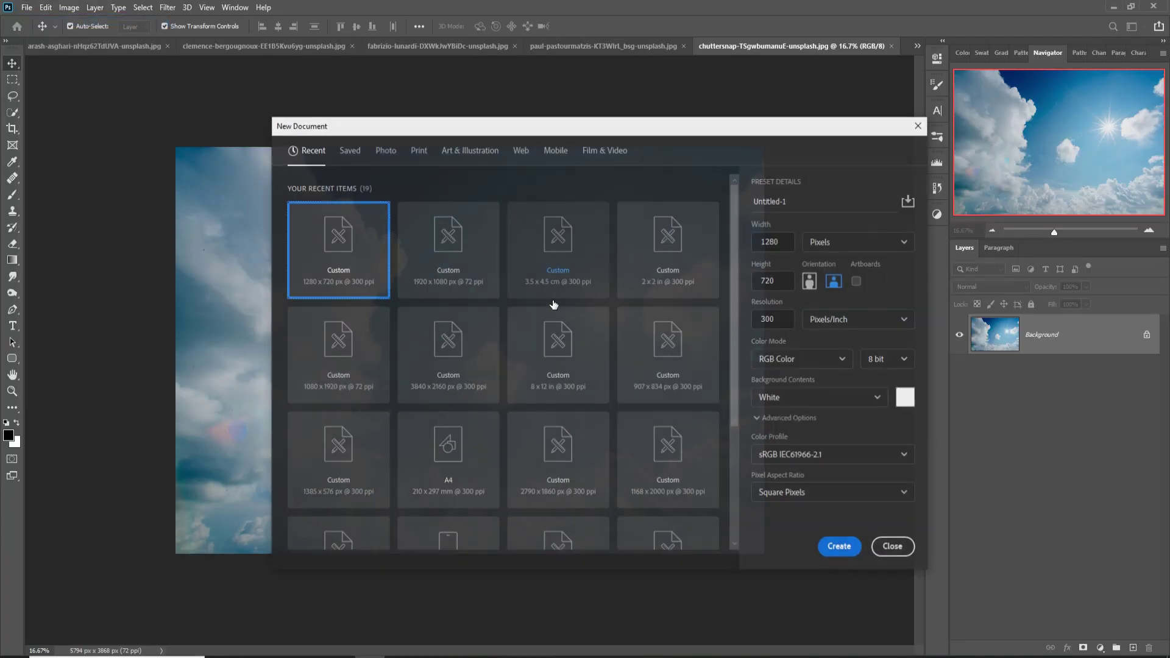
click(454, 257)
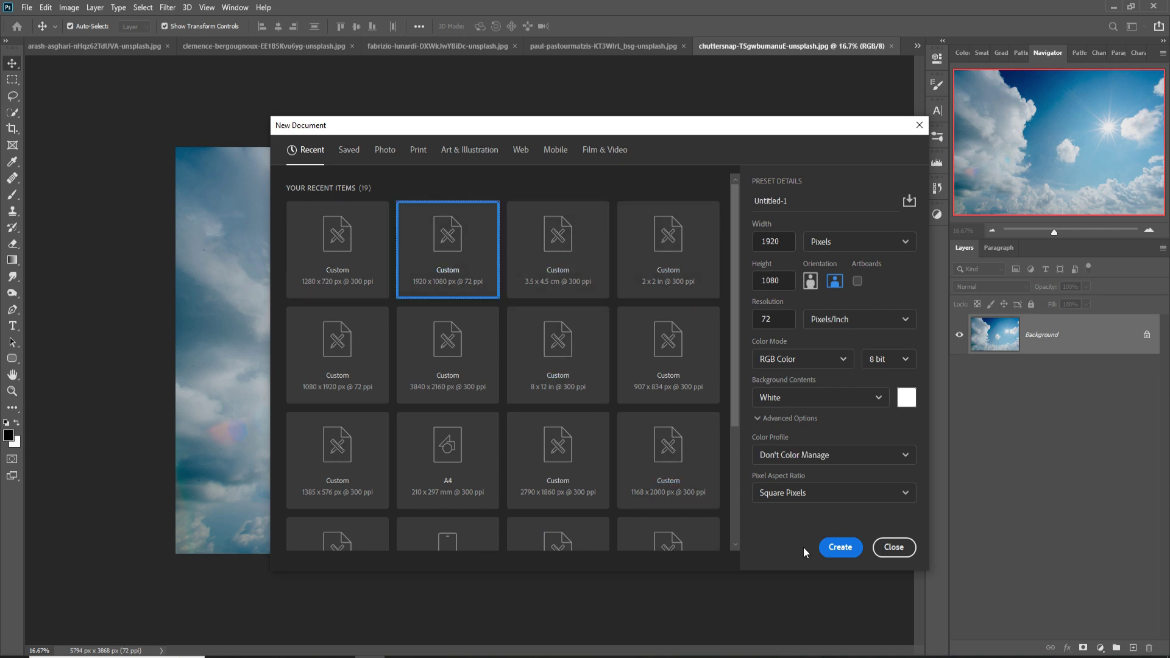
click(840, 547)
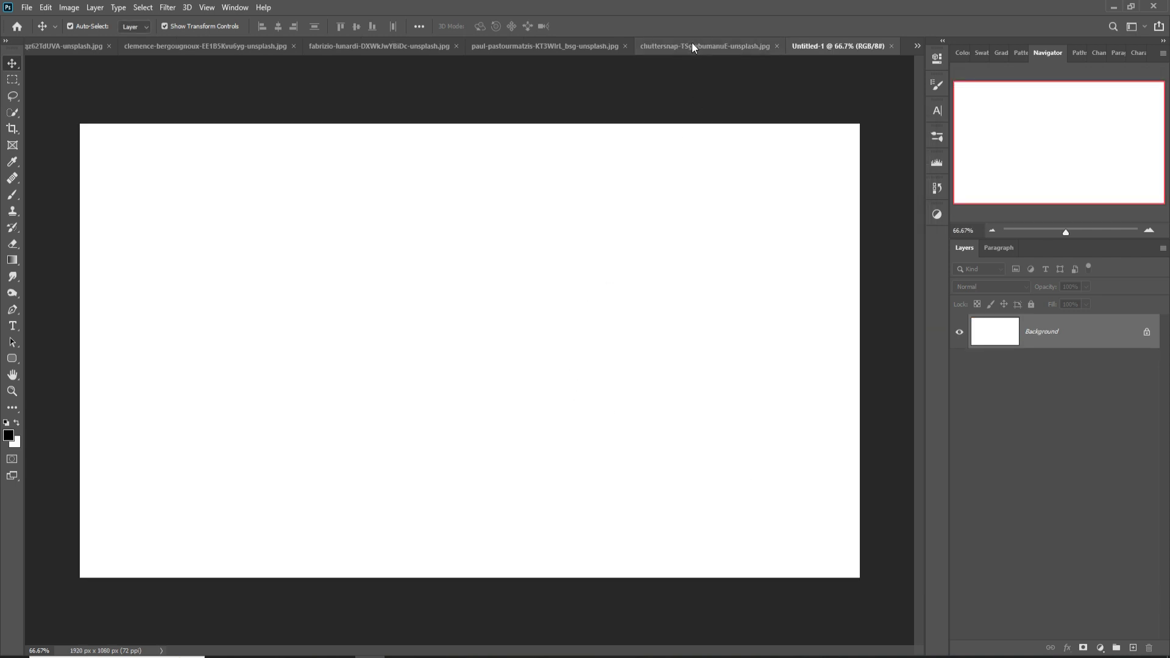
click(518, 46)
- Float the staircase image in its own window with Untitled-1 behind it
click(918, 46)
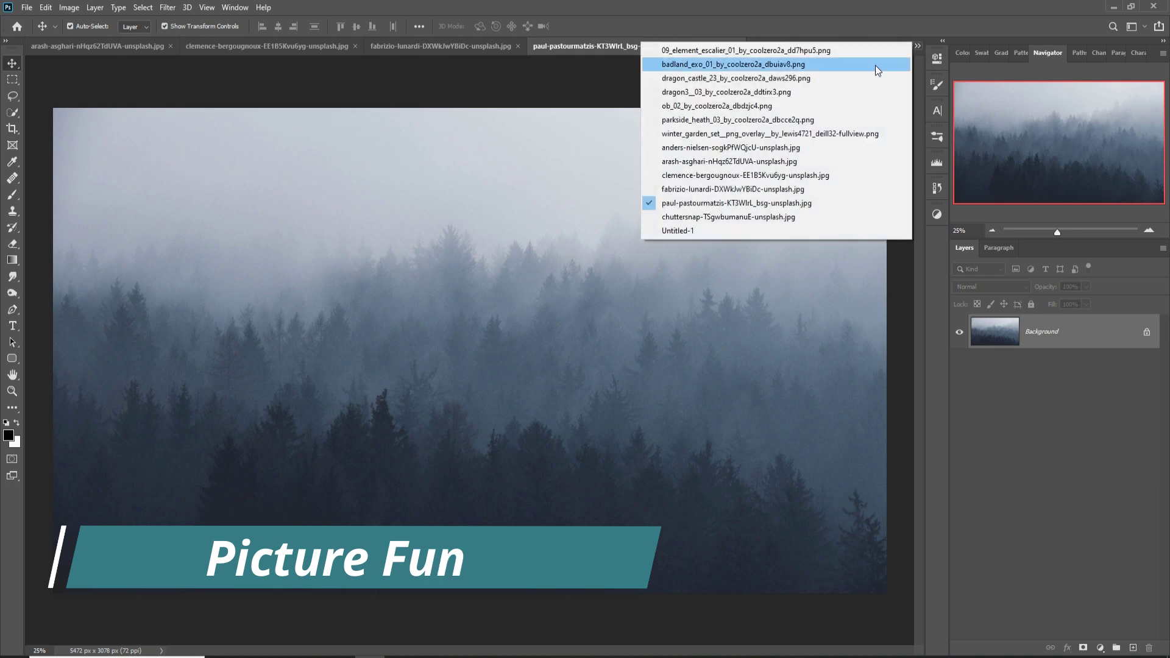
click(875, 67)
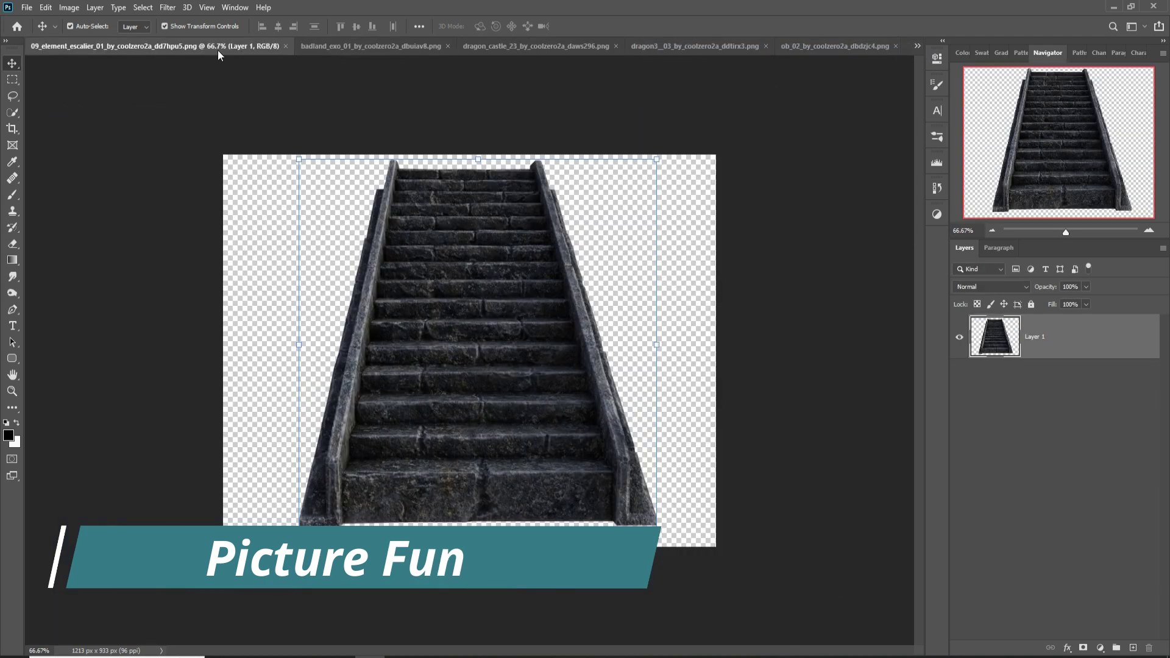
drag(217, 48, 504, 236)
click(876, 93)
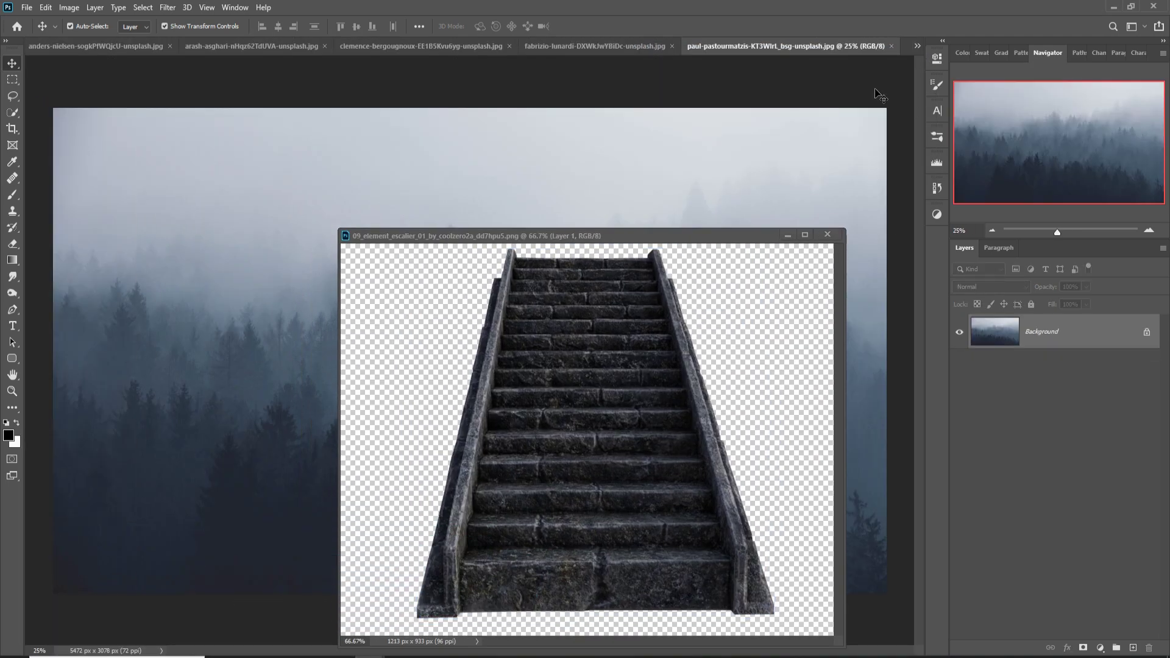
click(917, 46)
click(750, 217)
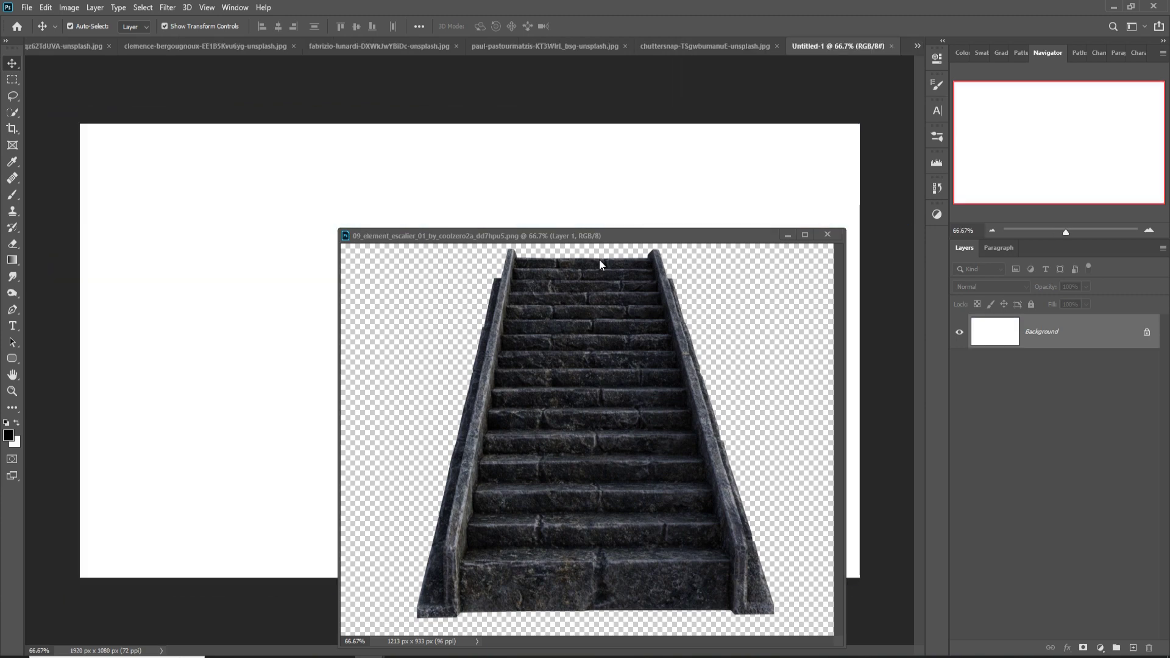
- Copy the staircase into Untitled-1 as Layer 1, centred along the bottom edge
drag(592, 236, 602, 260)
mouse_move(616, 362)
mouse_down()
mouse_move(317, 439)
mouse_move(470, 539)
mouse_up()
click(796, 259)
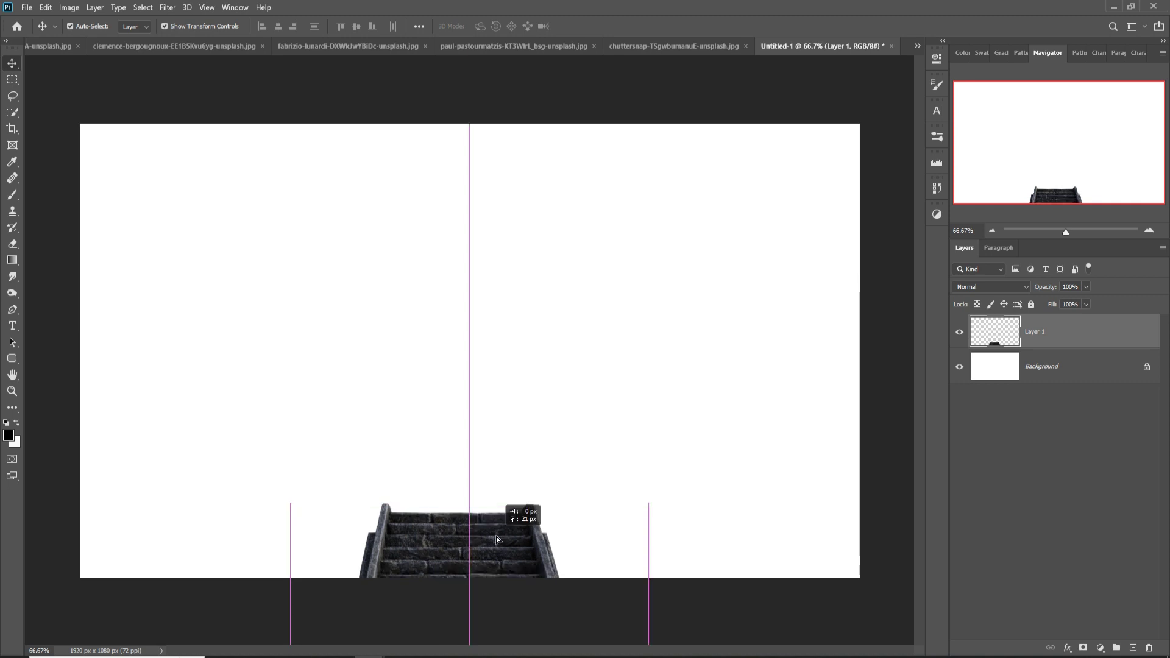
drag(471, 539, 497, 543)
click(912, 45)
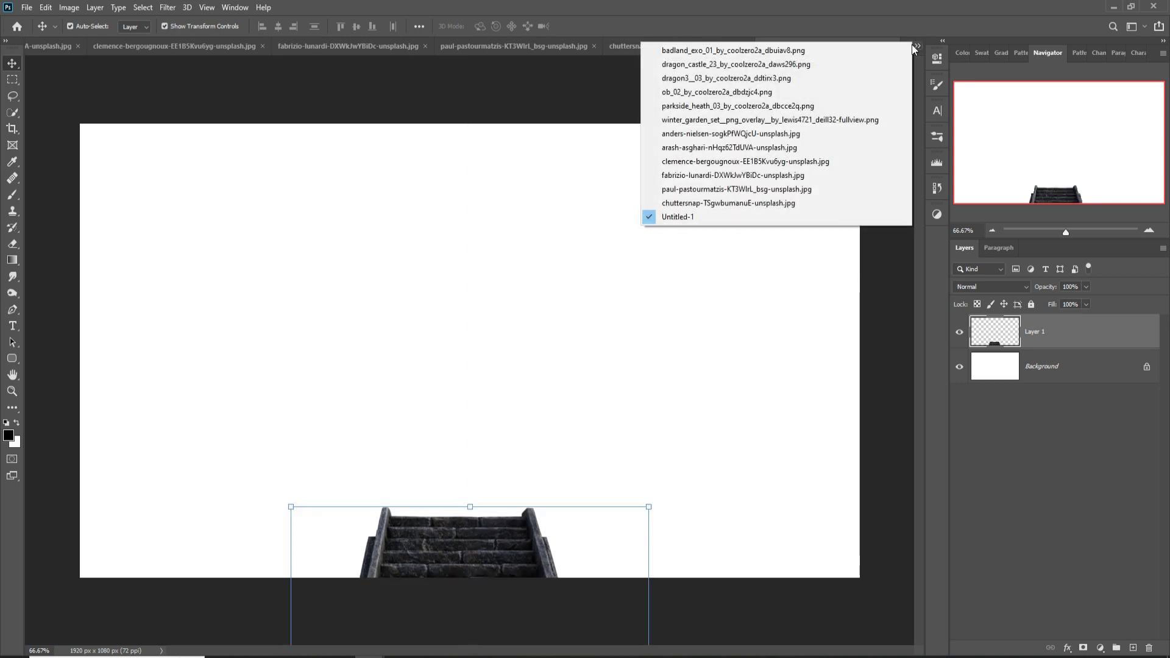
- Quick-select the right mountain slope in the valley photo and drag it into Untitled-1
click(799, 131)
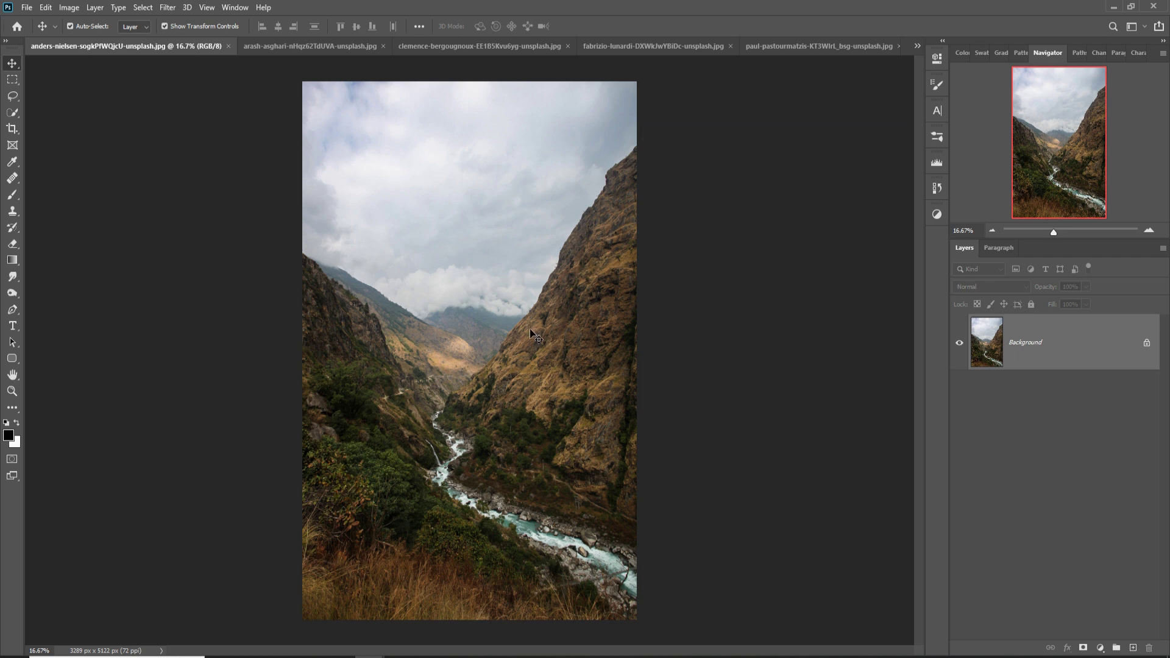
click(10, 116)
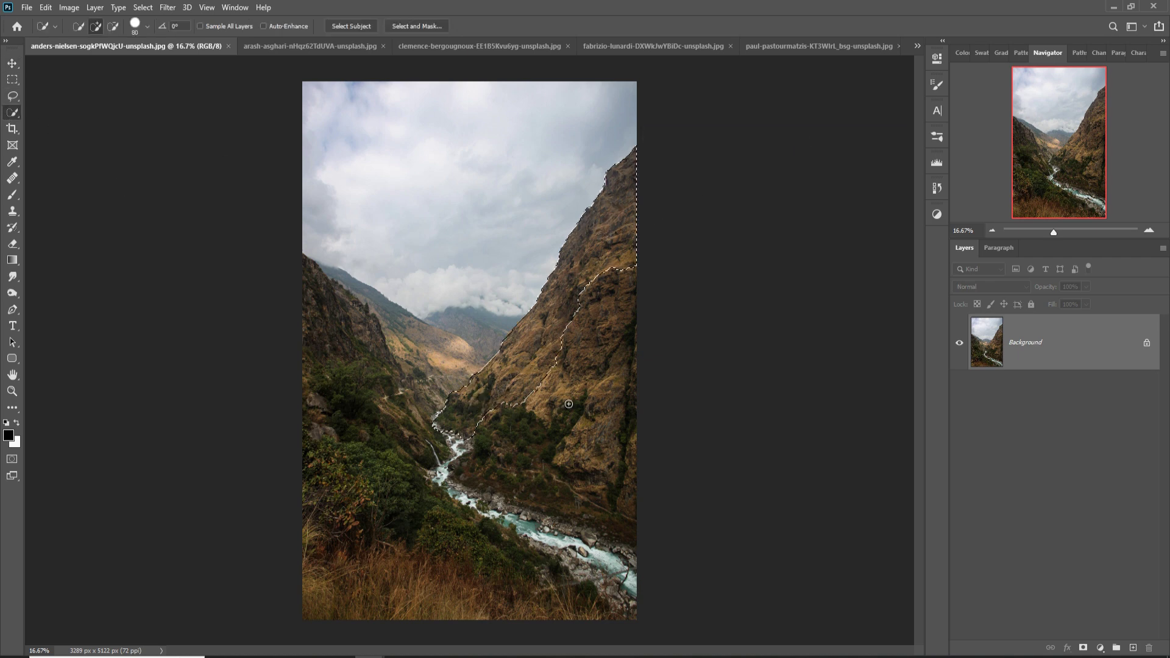
click(12, 63)
mouse_move(121, 45)
mouse_down()
mouse_move(774, 370)
mouse_move(473, 393)
mouse_up()
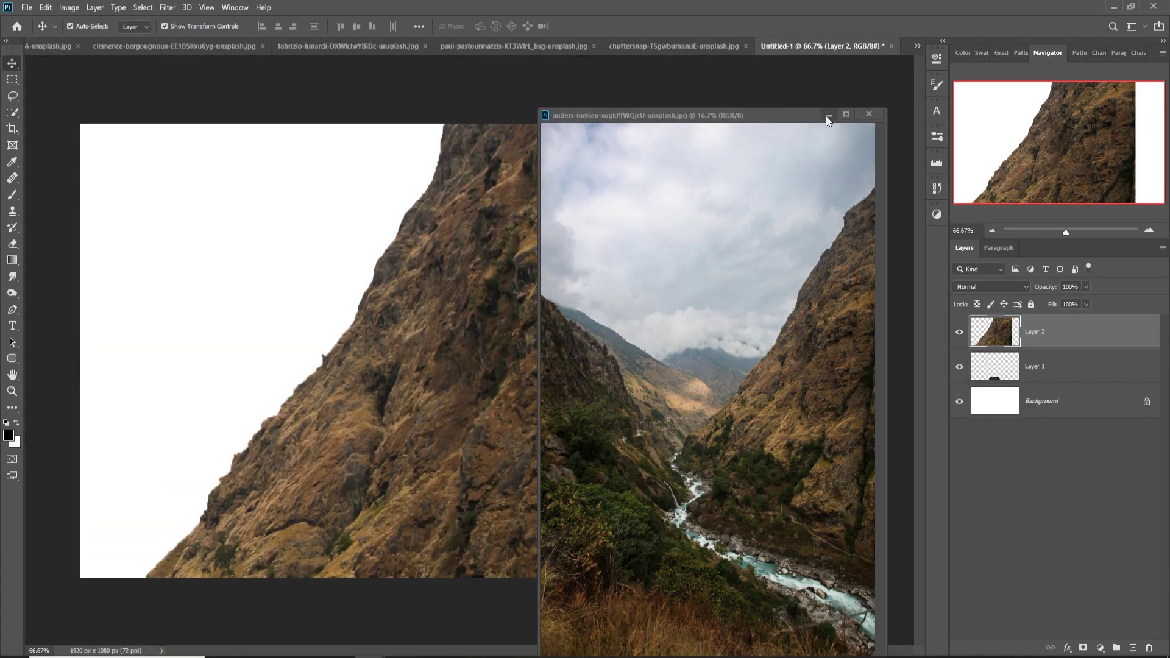
click(829, 115)
- Scale the slope to about 45%, rotate it slightly, and place it below the staircase
drag(759, 513, 305, 512)
mouse_move(387, 233)
mouse_down()
mouse_move(417, 295)
mouse_move(247, 591)
mouse_move(719, 632)
mouse_up()
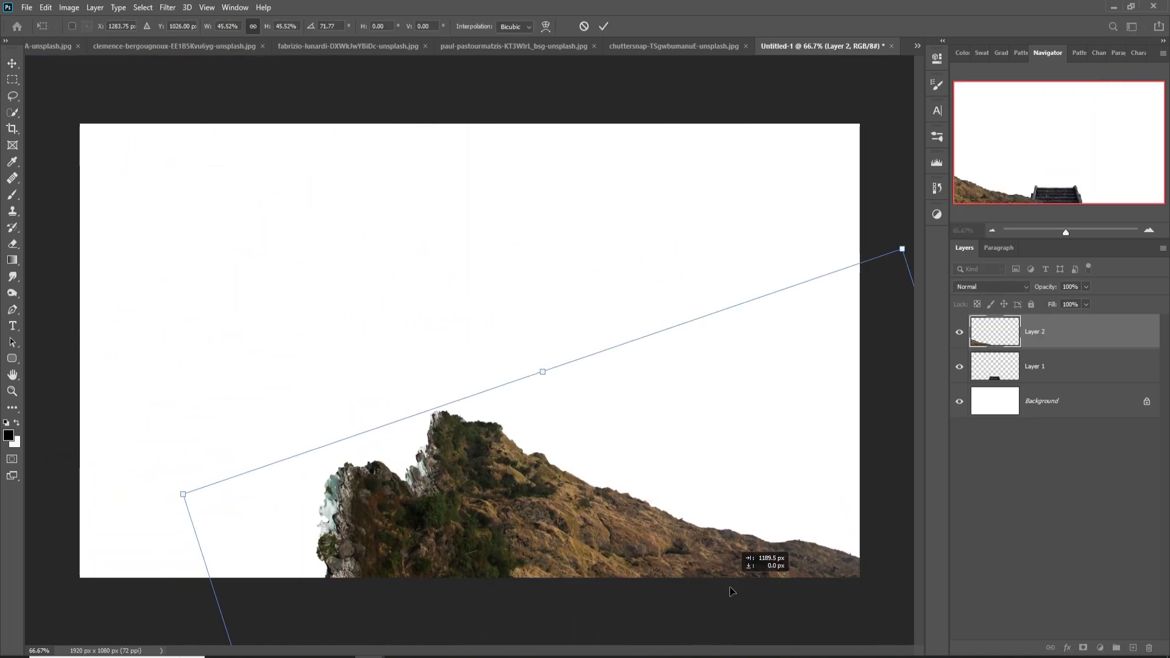
click(603, 26)
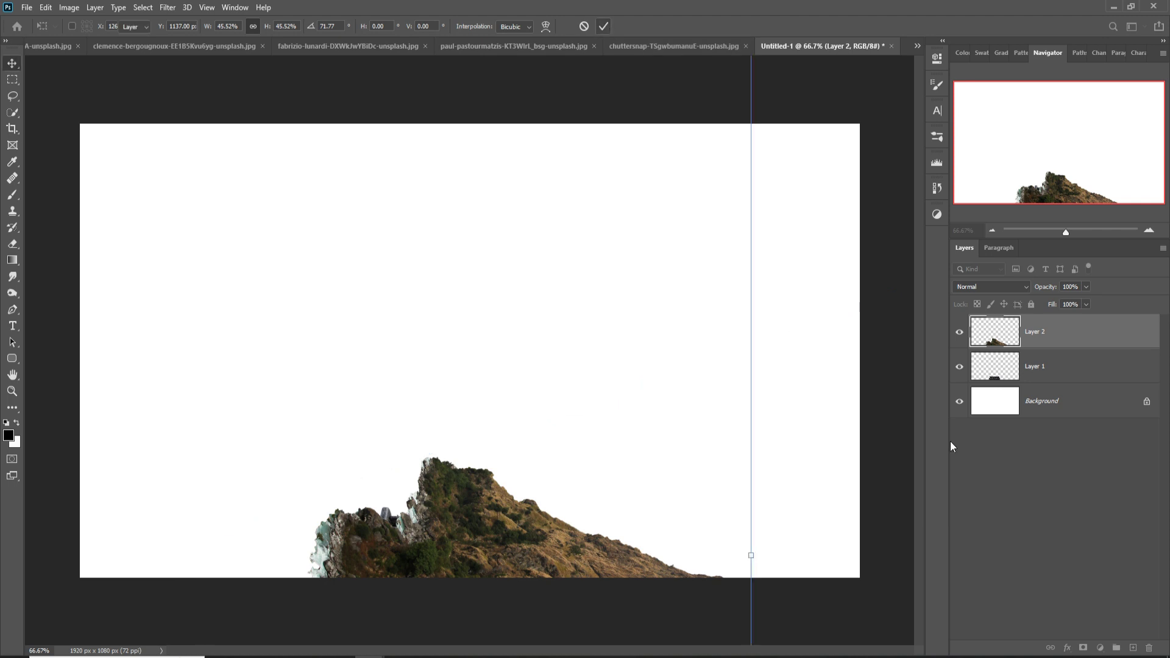
drag(1085, 342, 1085, 375)
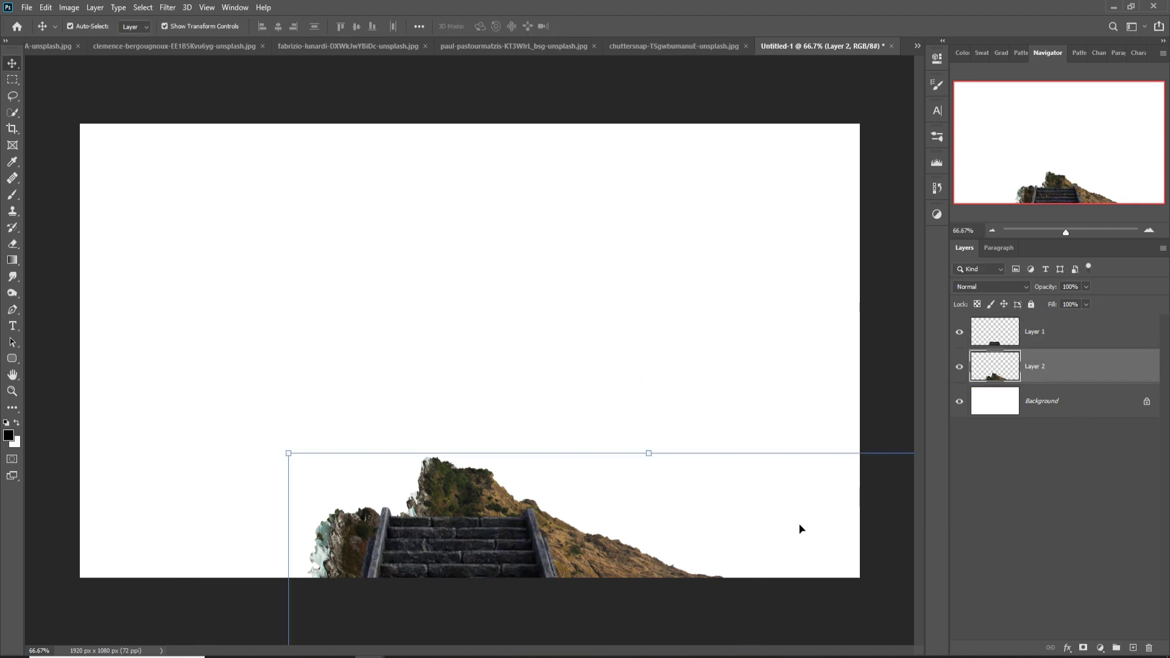
drag(781, 516, 604, 551)
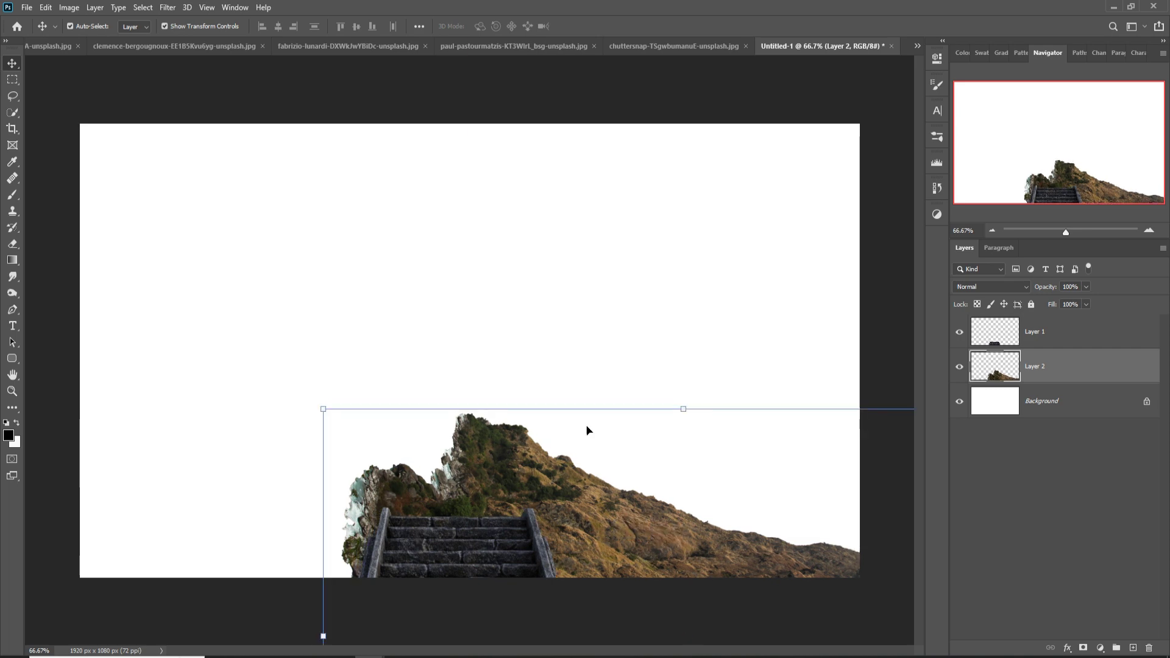
click(46, 7)
- Warp the mountain layer, pulling its top down into a low flattened slope
click(236, 379)
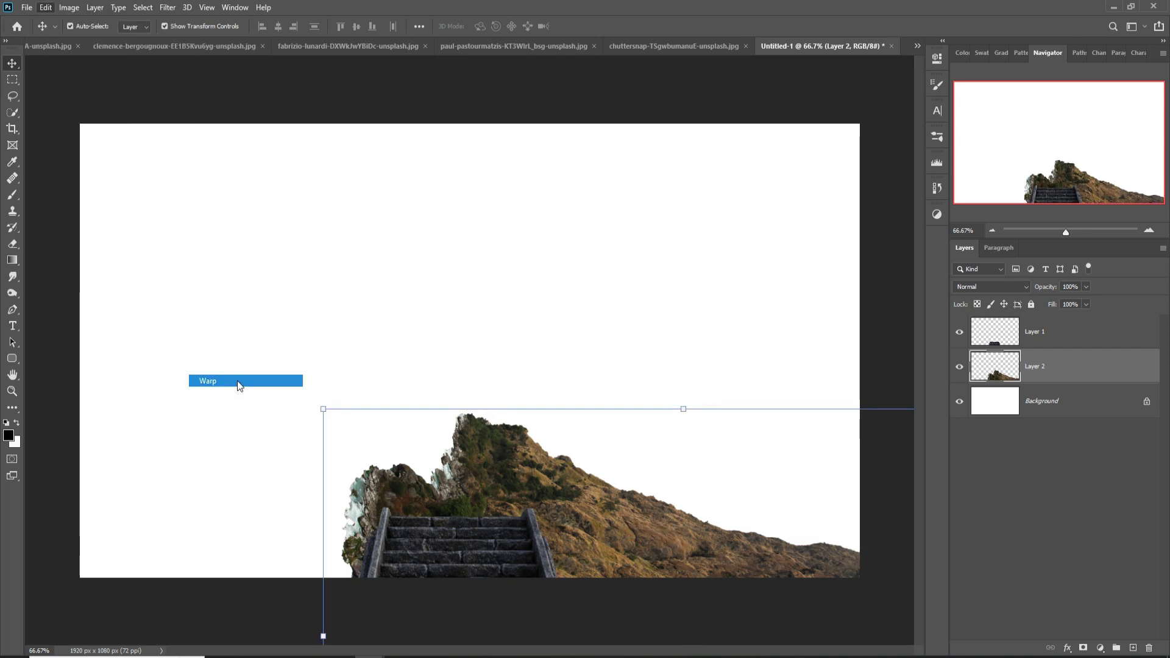
mouse_move(475, 427)
mouse_down()
mouse_move(476, 499)
mouse_move(516, 518)
mouse_move(388, 533)
mouse_up()
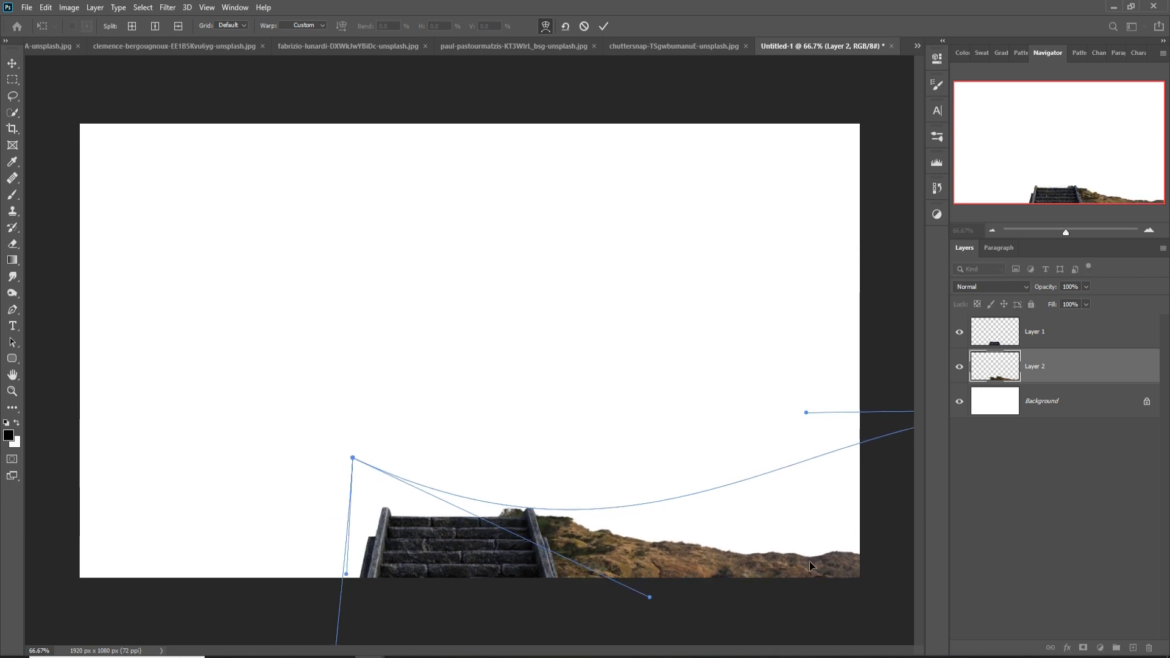
click(605, 27)
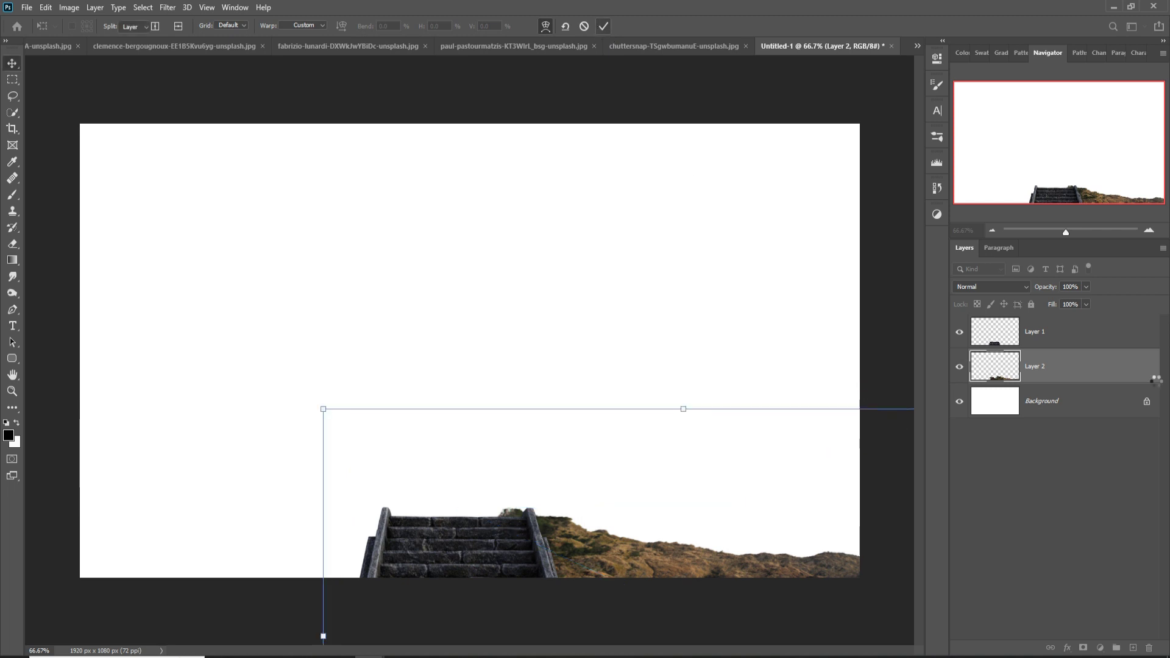
- Duplicate the hillside as Layer 2 copy, flip it horizontally, and move it left of the stairs
right_click(1097, 378)
click(950, 191)
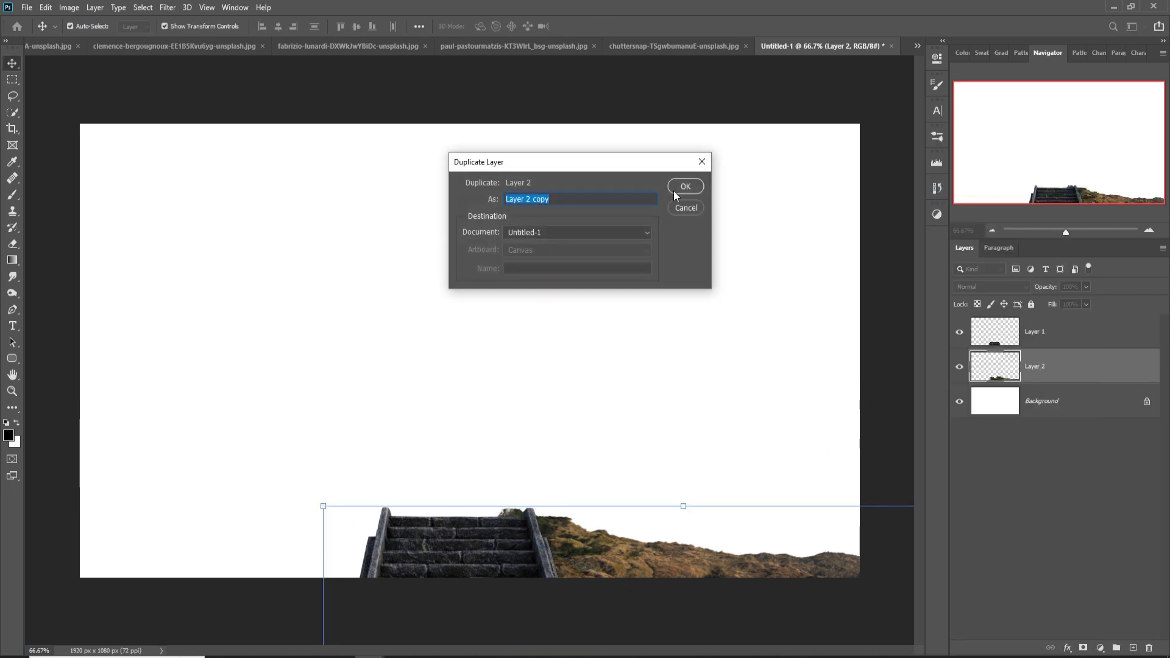
click(676, 189)
click(47, 7)
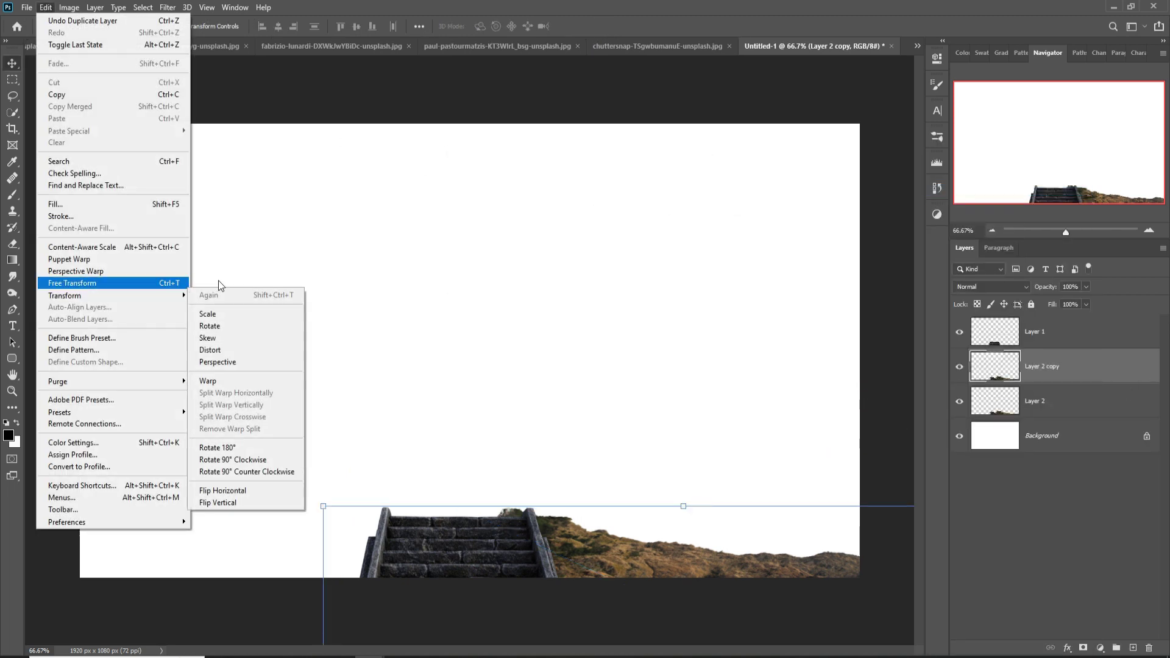
click(231, 499)
drag(601, 528, 256, 564)
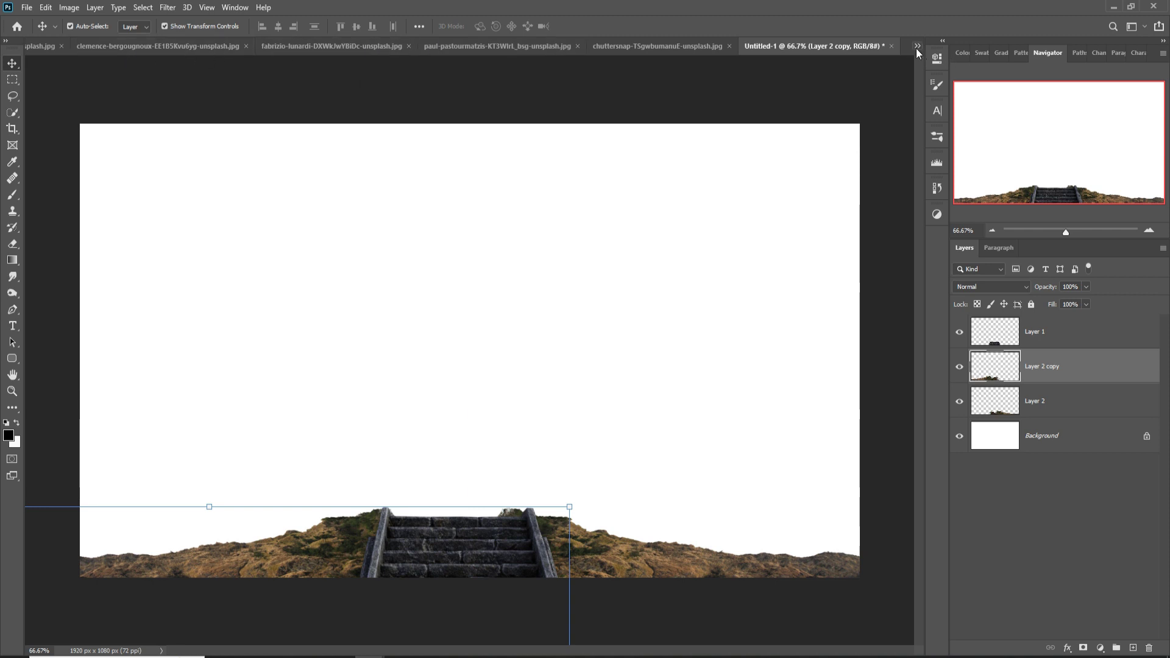
- Shrink both hillside layers together to about 94%
click(491, 536)
click(1073, 368)
shift+click(1073, 401)
drag(455, 507, 451, 519)
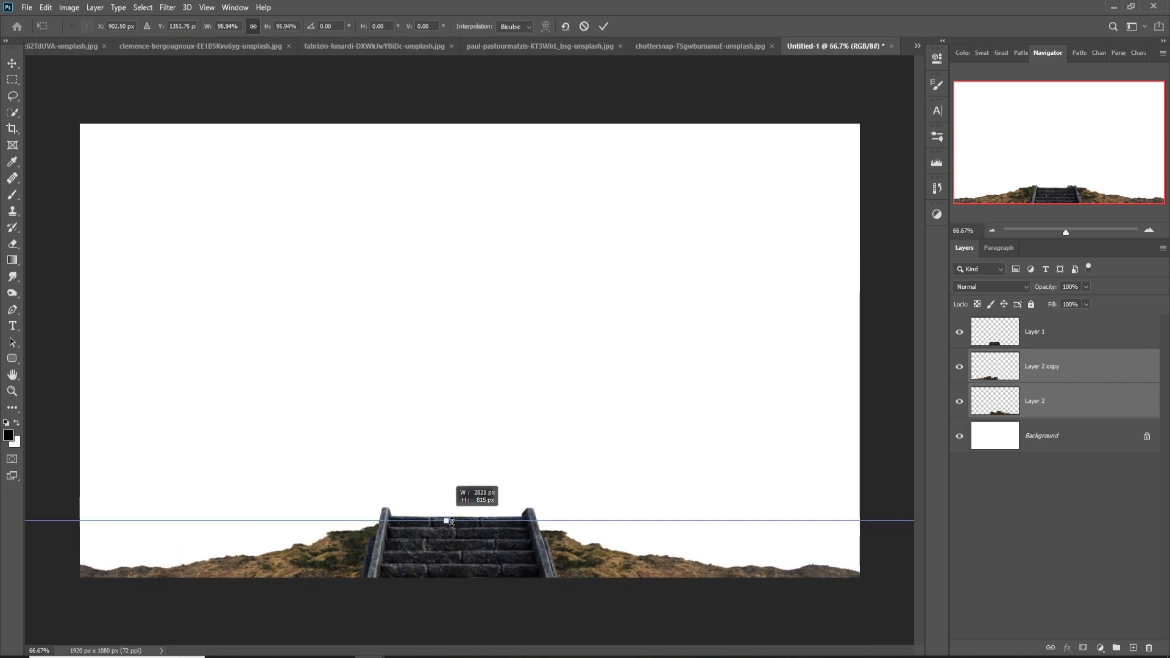
drag(452, 519, 452, 526)
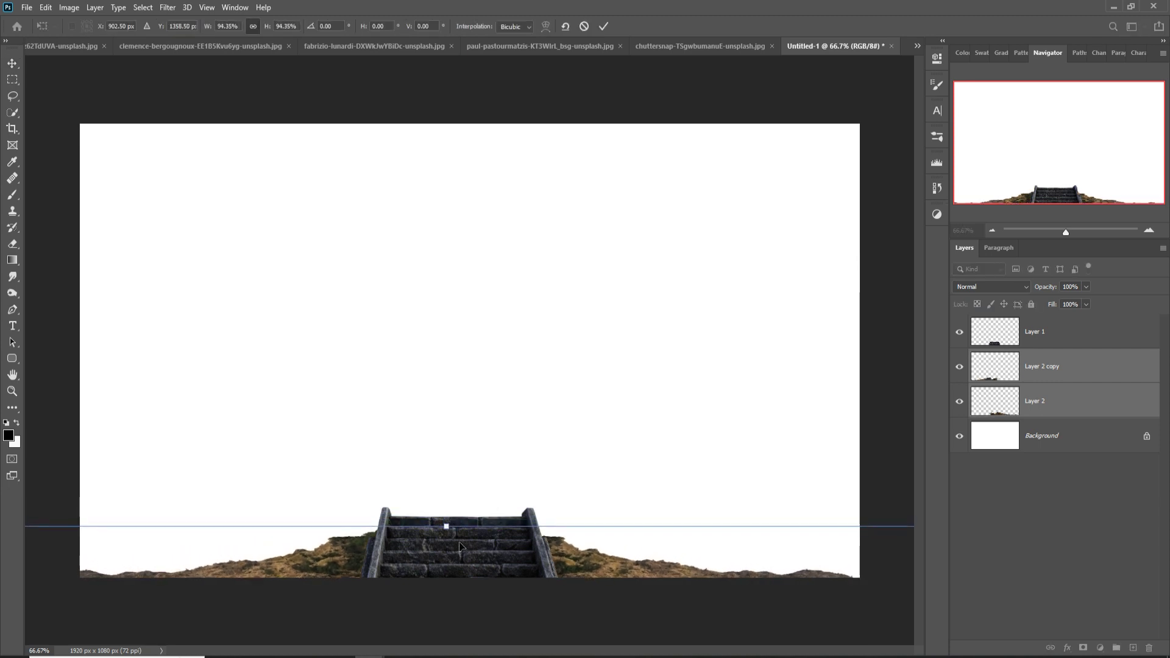
key(Return)
- Scale the staircase layer to about 96.6% and reposition it
click(1074, 339)
drag(1075, 348, 1075, 344)
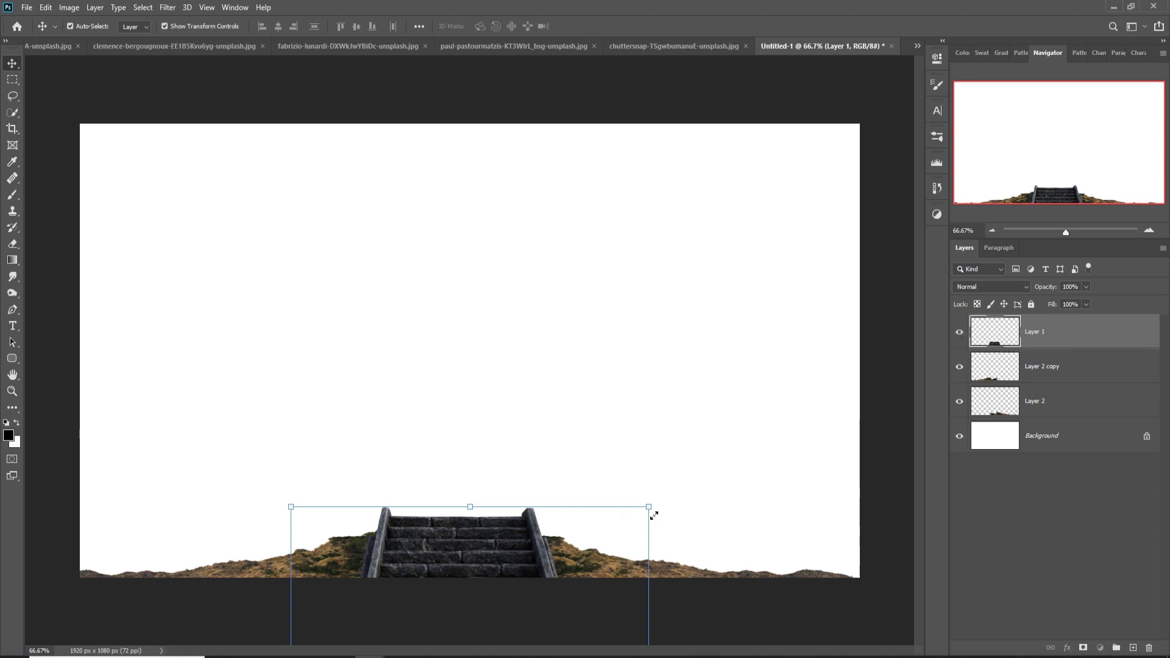
drag(654, 516, 641, 529)
drag(481, 543, 489, 548)
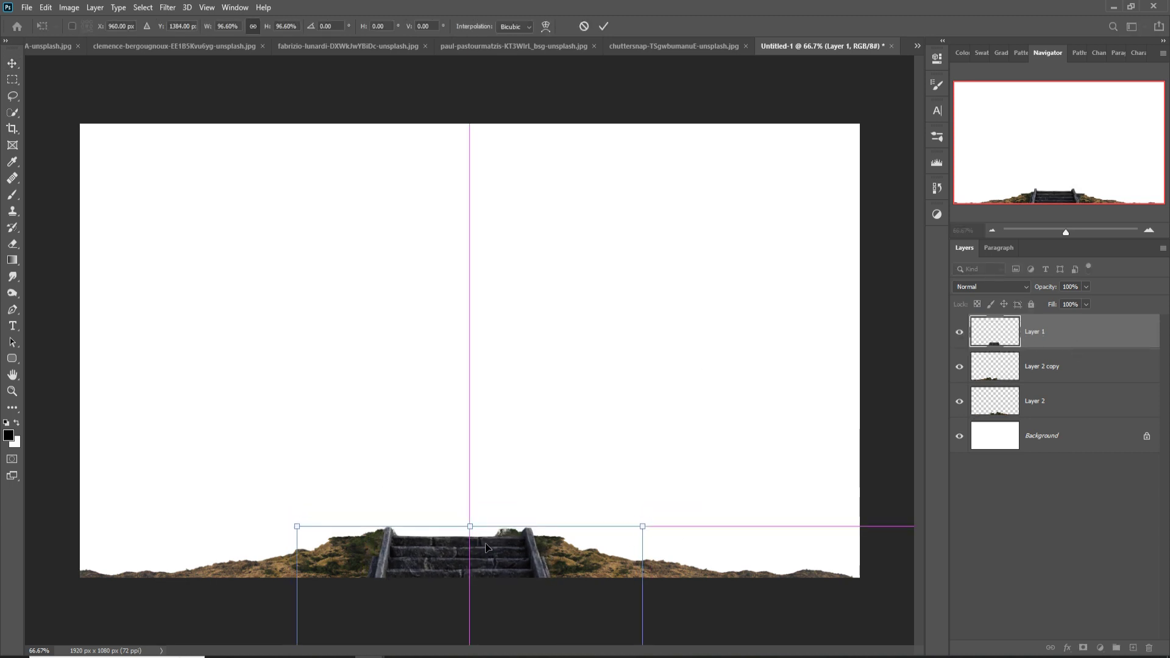
click(602, 30)
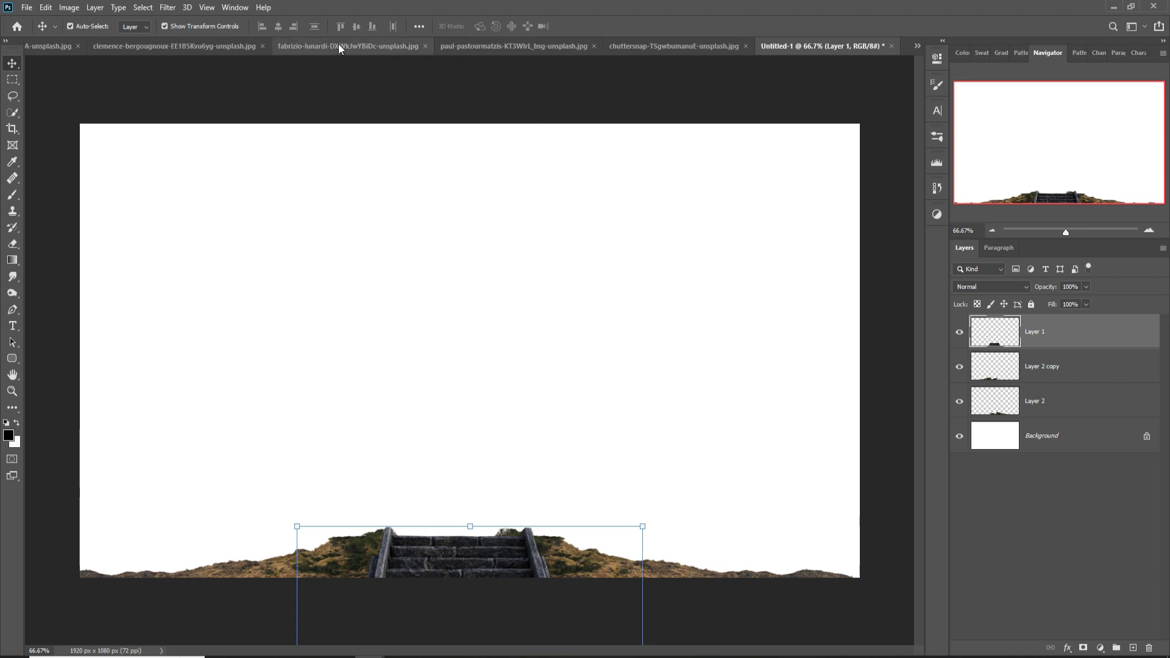
- Place the hooded archer atop the stairs and bring the cloud photo in as a layer
drag(340, 45, 455, 484)
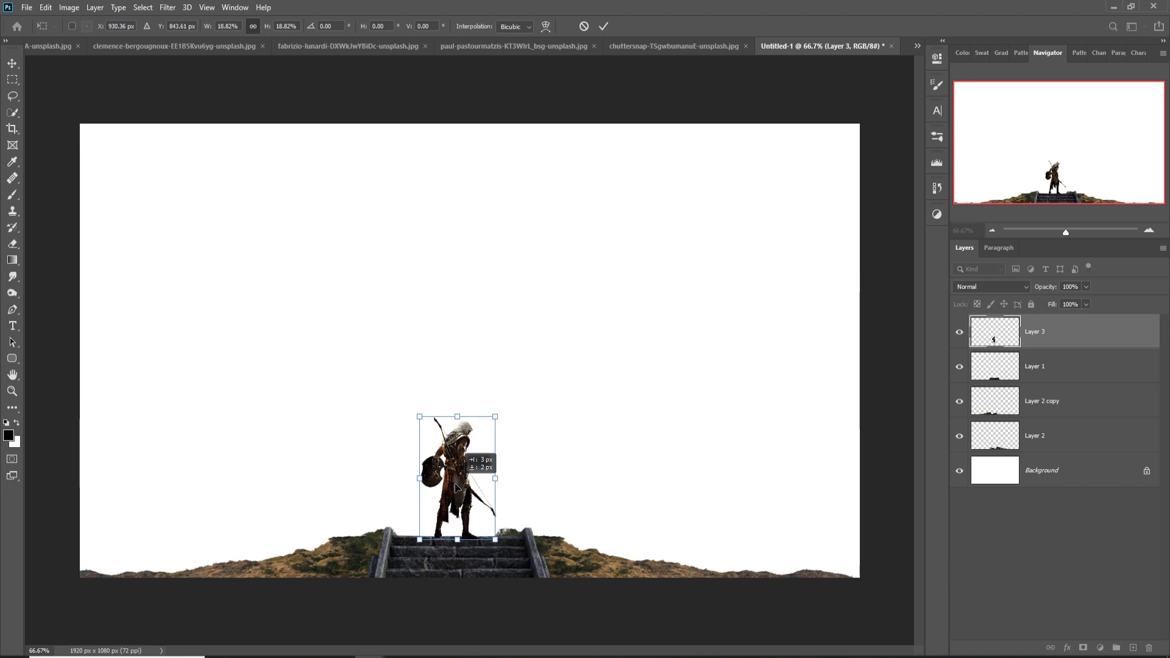
click(603, 27)
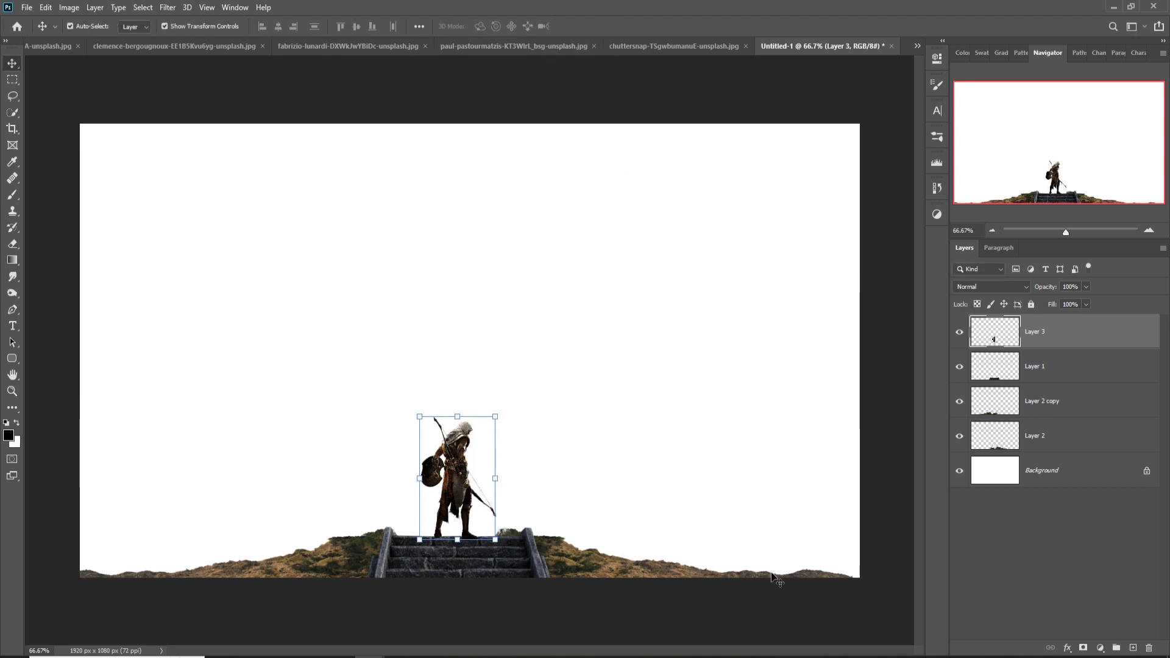
drag(49, 46, 678, 103)
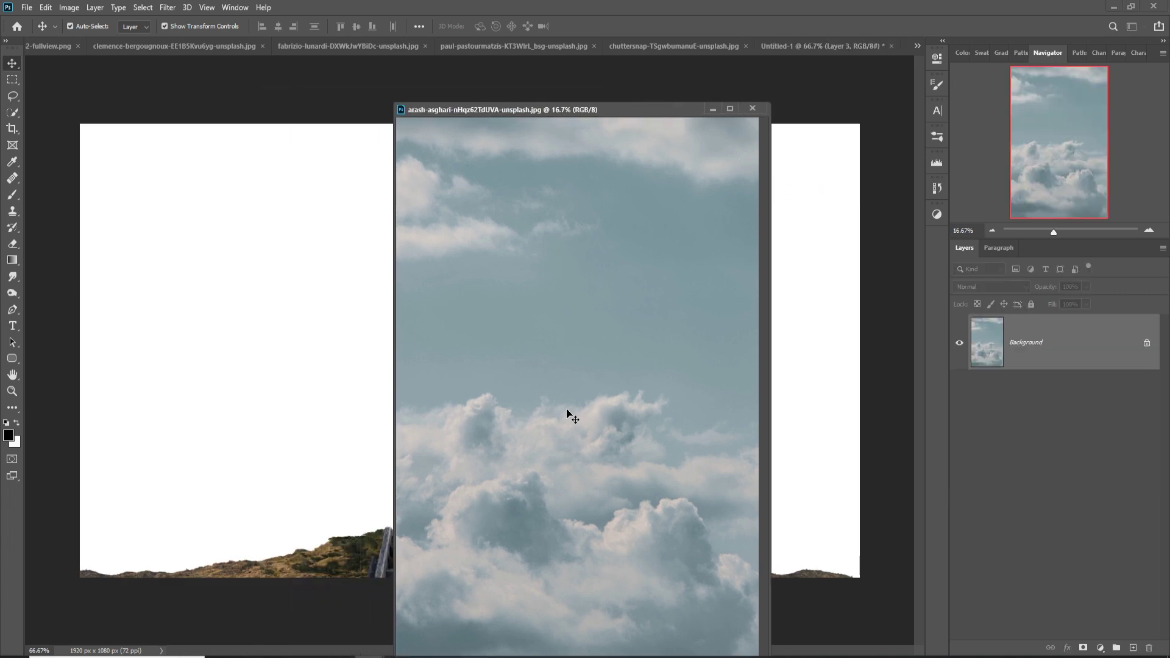
drag(314, 300, 315, 301)
click(717, 109)
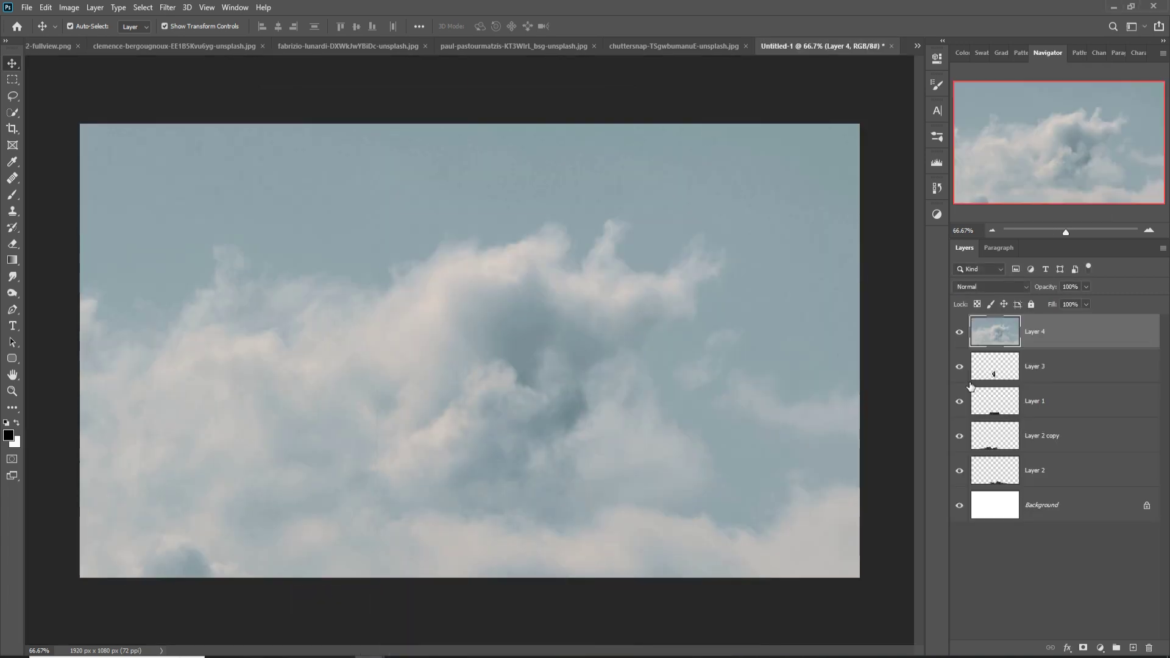
- Stack the cloud Layer 4 beneath the hills, shift it down-left, and shrink it slightly
drag(1074, 343, 1079, 481)
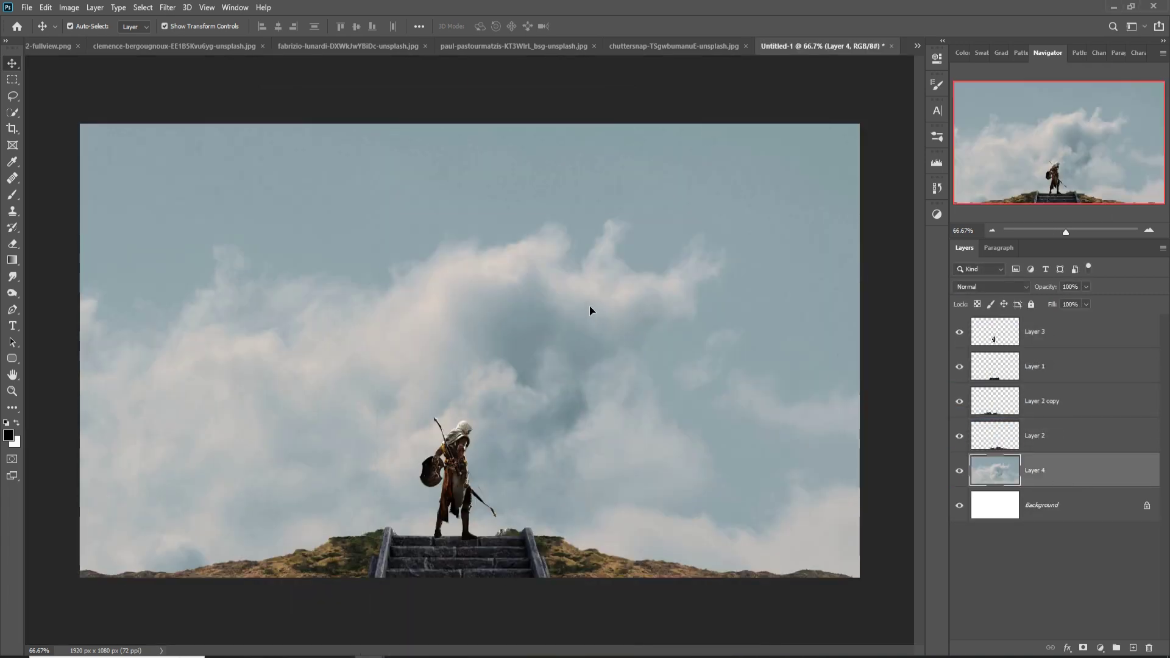
mouse_move(590, 305)
mouse_down()
mouse_move(527, 380)
mouse_move(508, 363)
mouse_up()
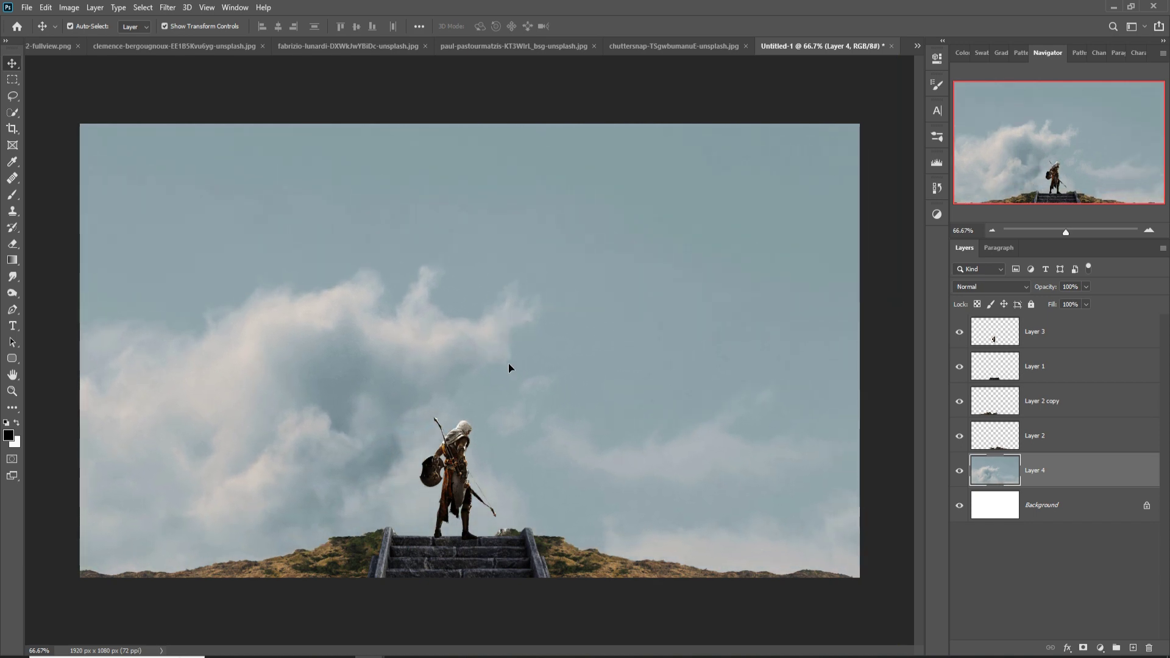
drag(899, 300, 867, 298)
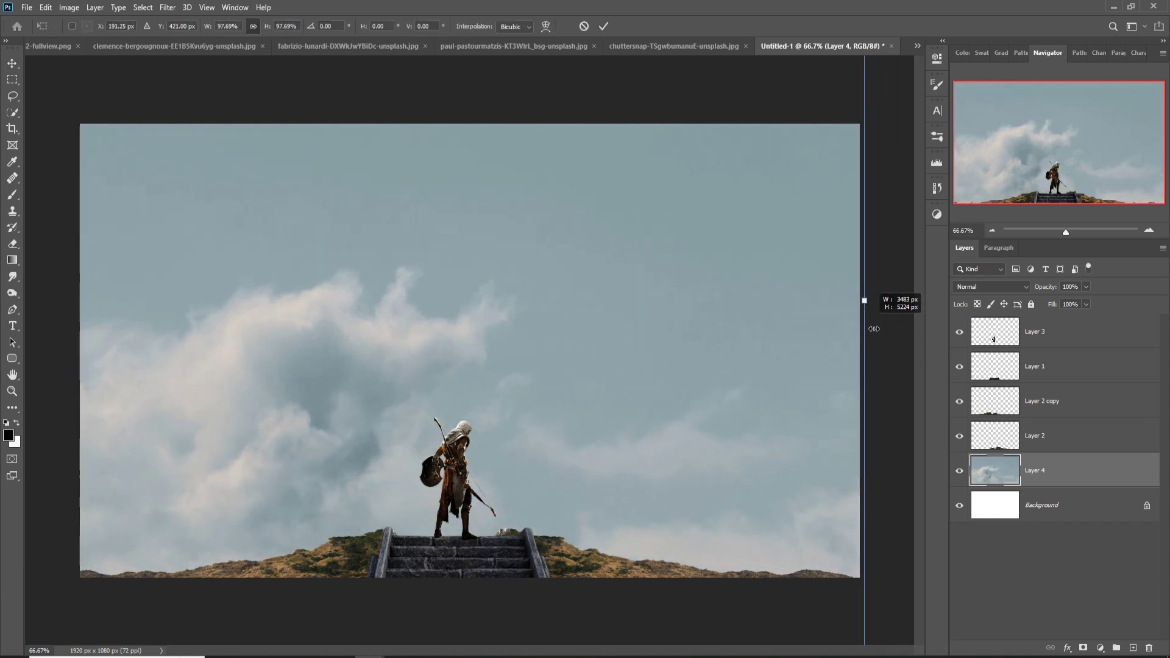
click(603, 26)
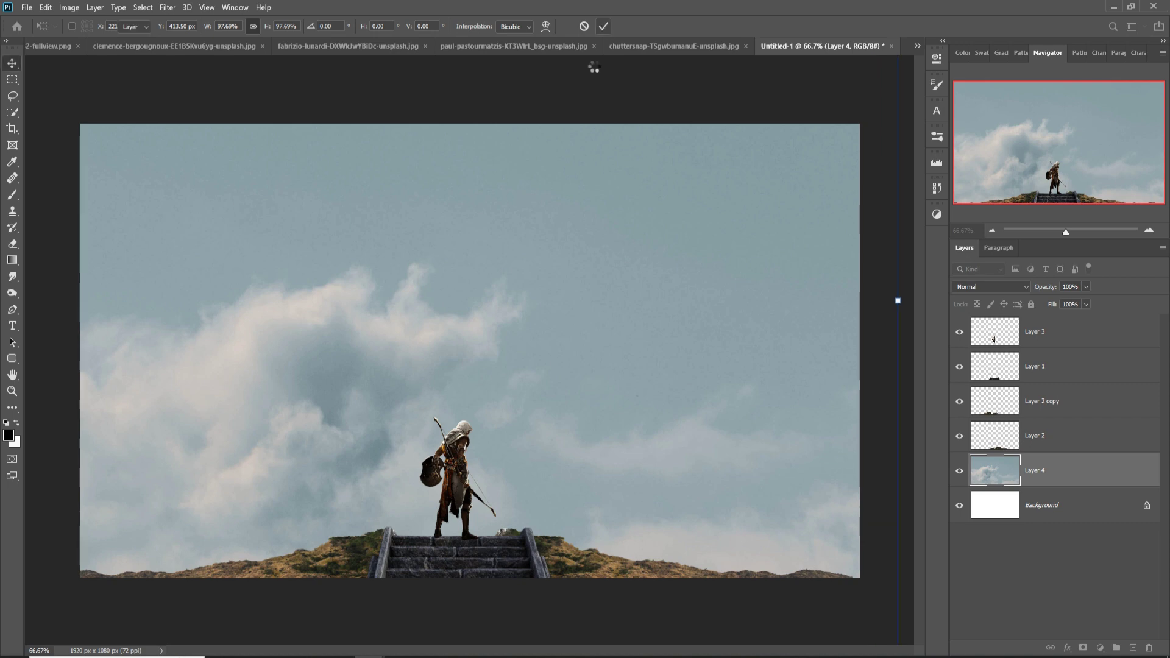
click(660, 46)
click(527, 45)
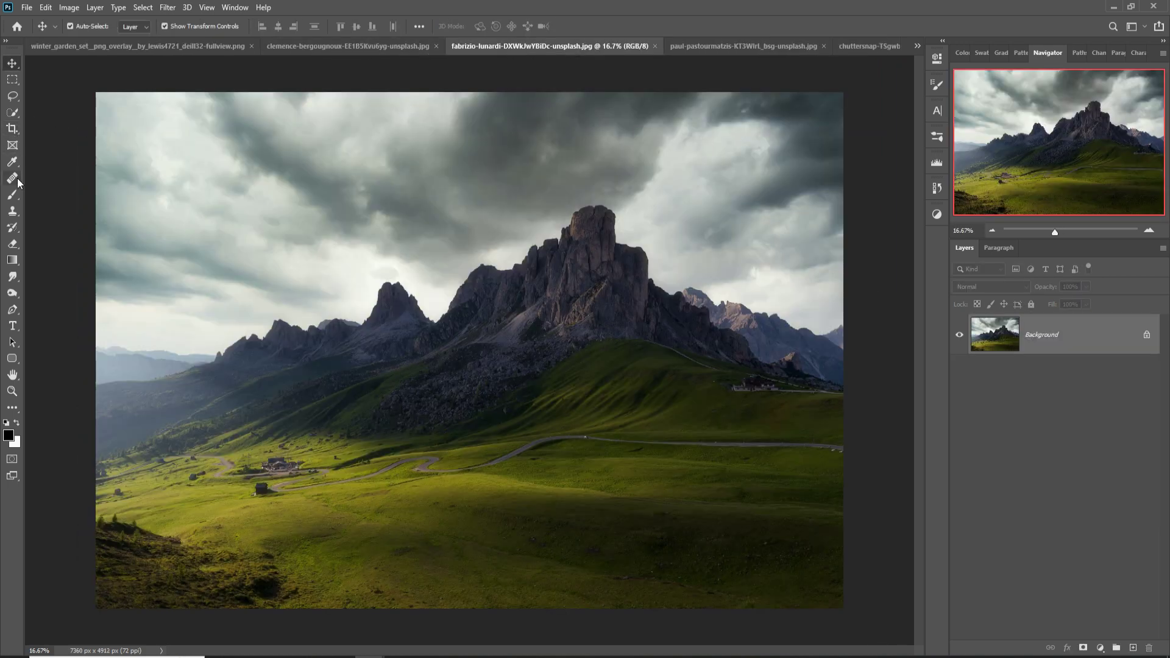
- Quick-select the rocky mountain range and drag it into Untitled-1 as Layer 5
click(11, 114)
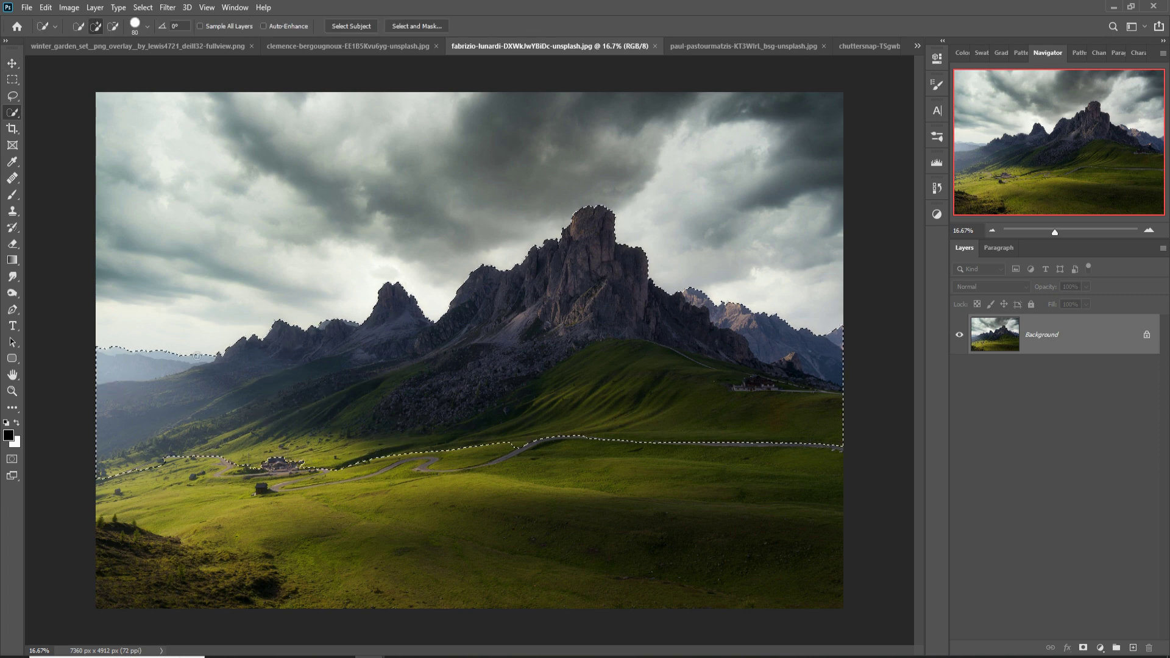
key(v)
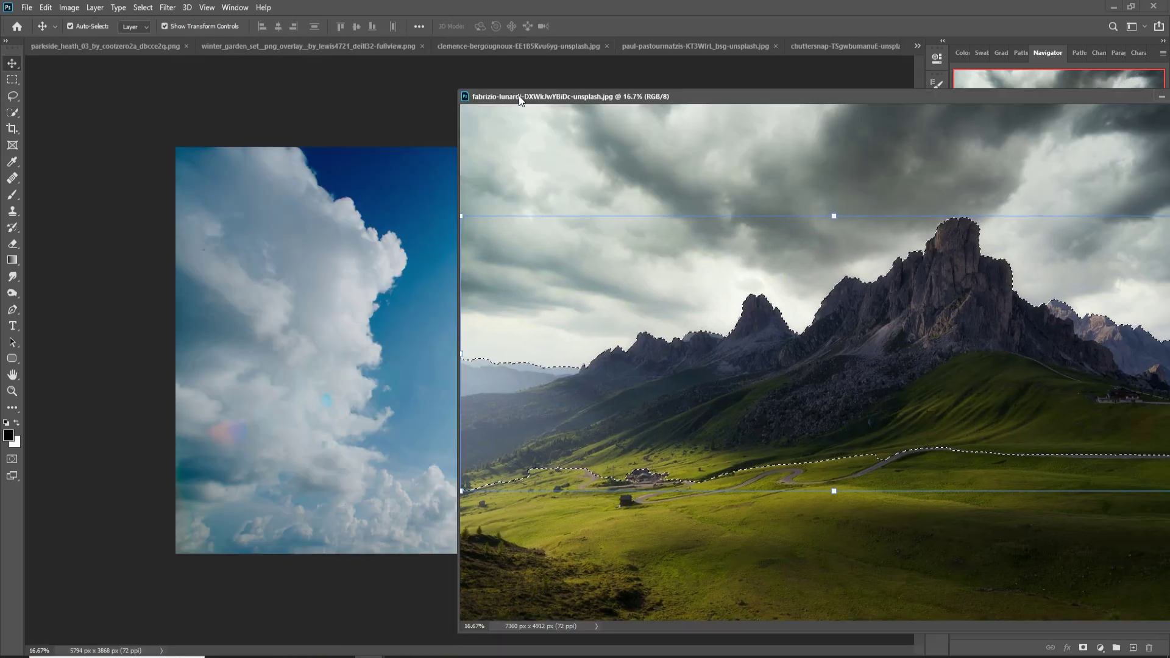
drag(506, 50, 570, 133)
click(916, 47)
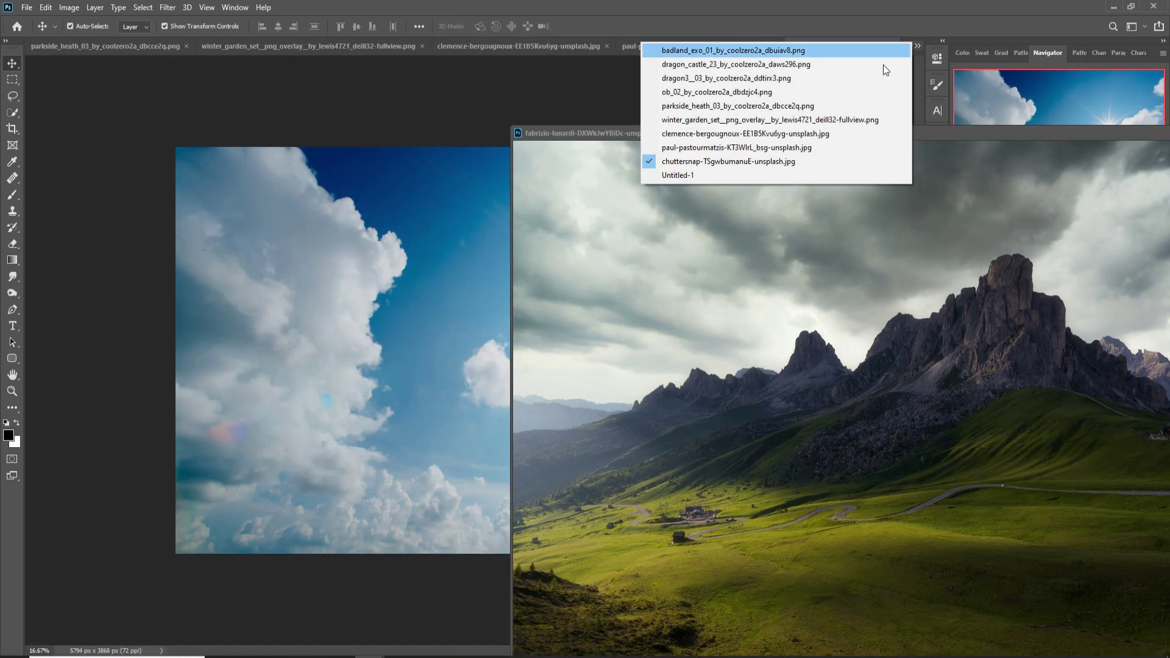
click(853, 175)
drag(1028, 360, 481, 282)
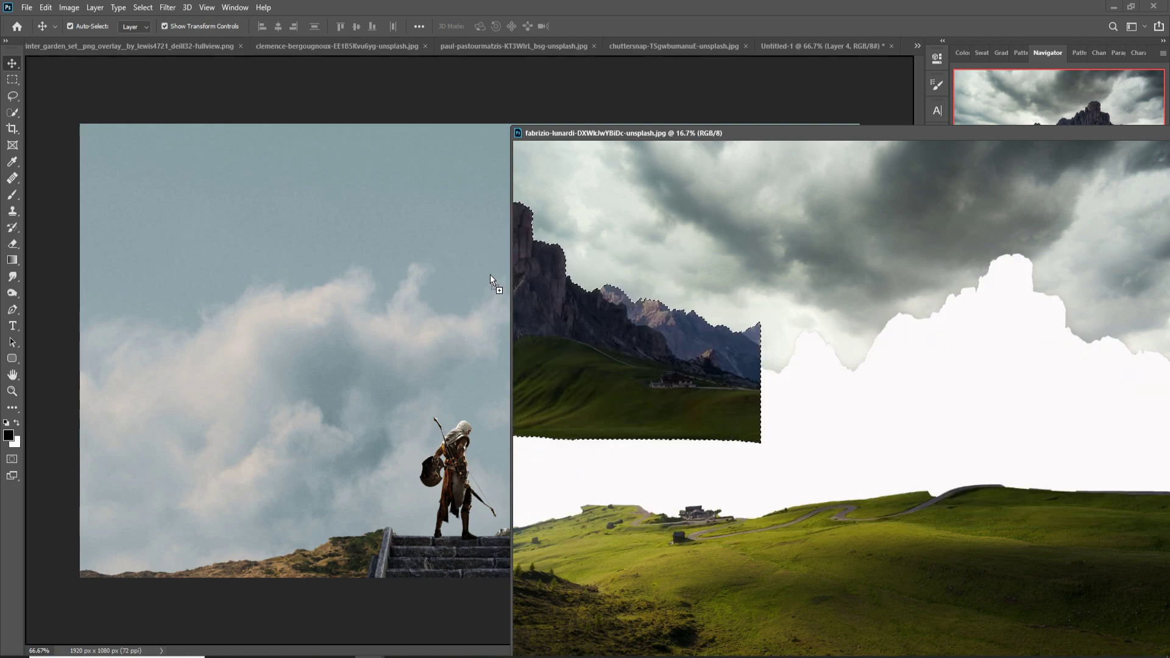
drag(1032, 143, 312, 309)
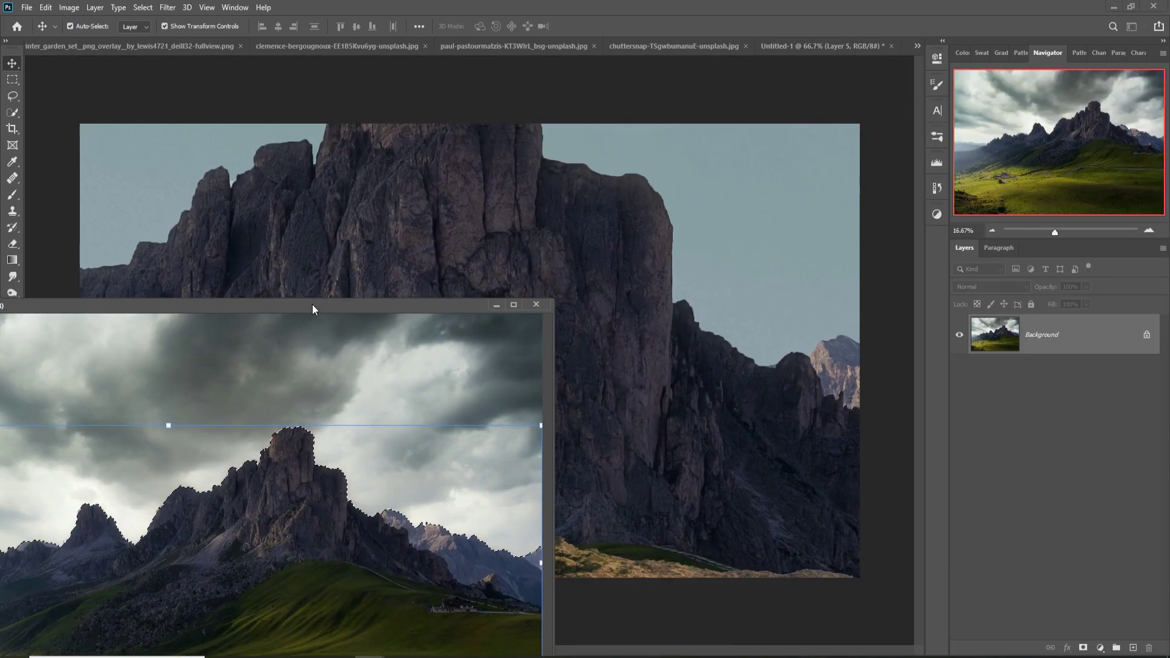
click(496, 307)
- Scale the mountain down to about 20% and place it right of the stairs
drag(554, 239, 488, 338)
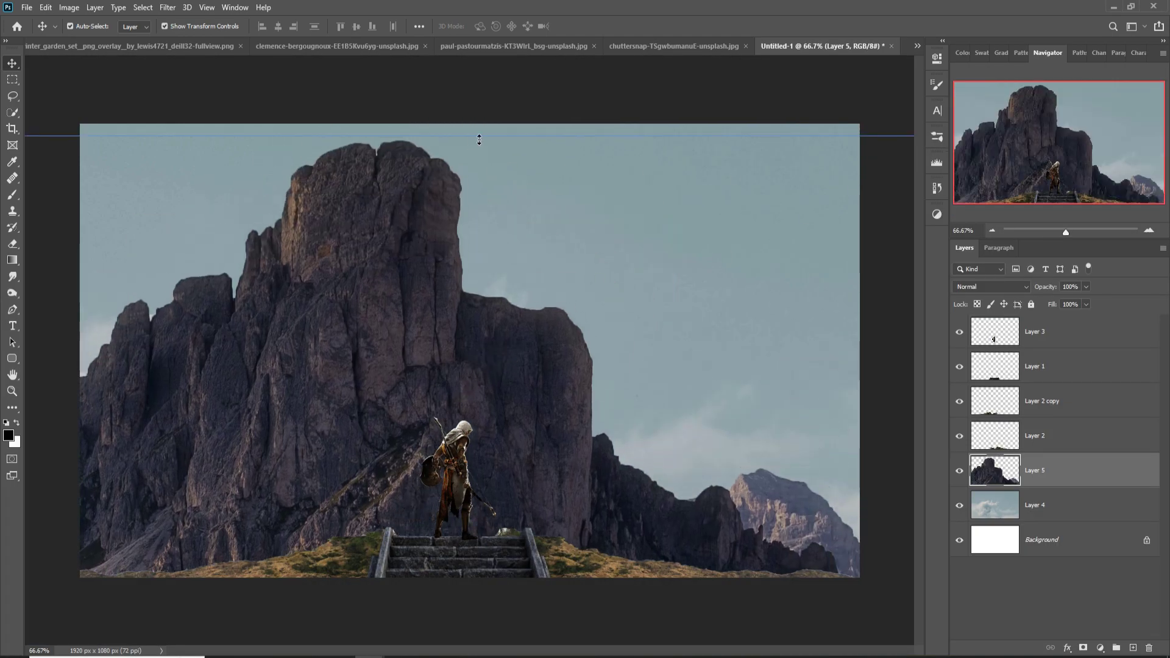
mouse_move(479, 139)
mouse_down()
mouse_move(457, 271)
mouse_move(352, 426)
mouse_move(673, 195)
mouse_move(305, 169)
mouse_move(219, 435)
mouse_up()
drag(463, 500, 679, 278)
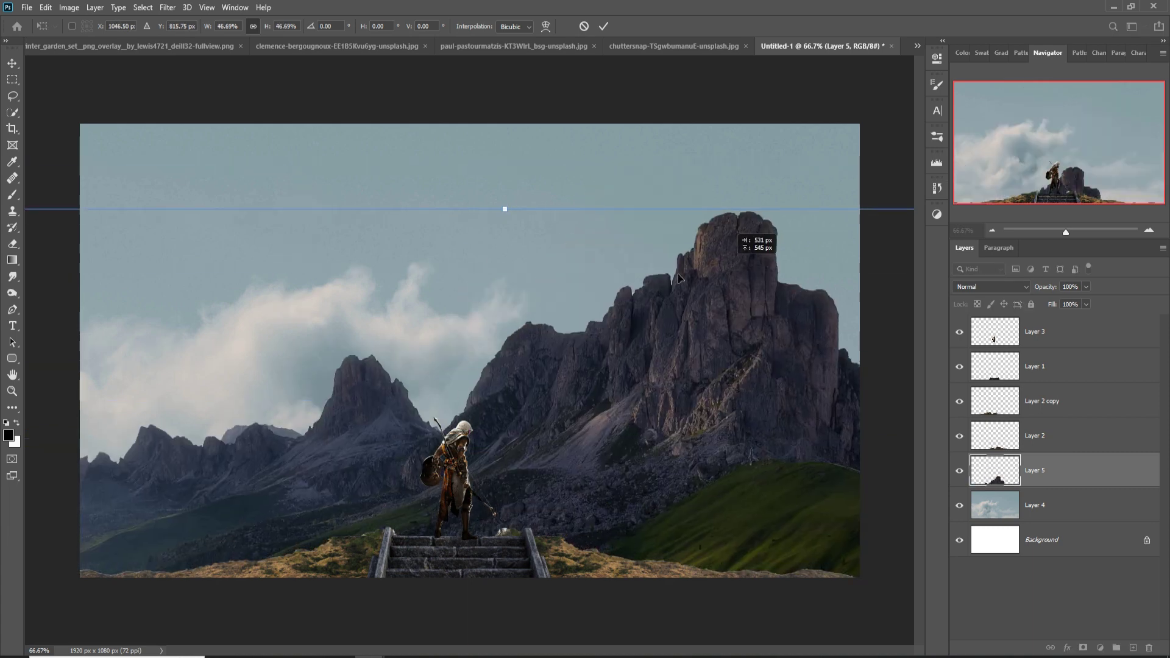
drag(504, 209, 505, 504)
mouse_move(671, 472)
mouse_down()
mouse_move(783, 409)
mouse_move(859, 345)
mouse_up()
drag(743, 450, 817, 493)
click(601, 27)
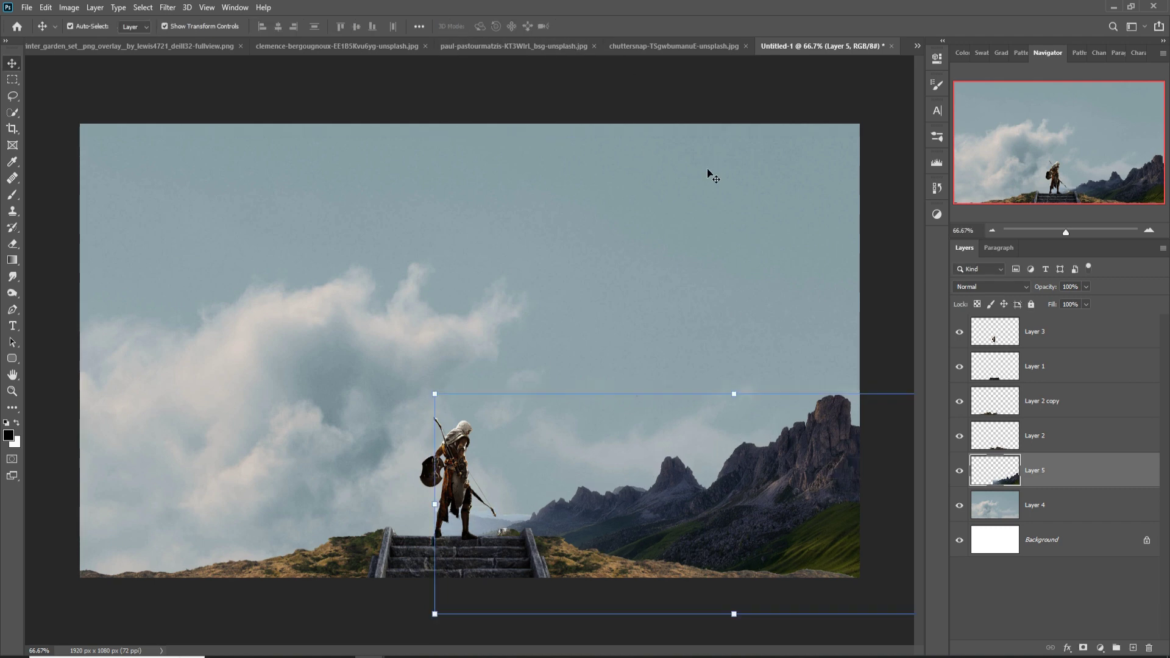
- Warp the mountain, bending its lower edge and stretching the peaks taller
click(46, 8)
click(210, 383)
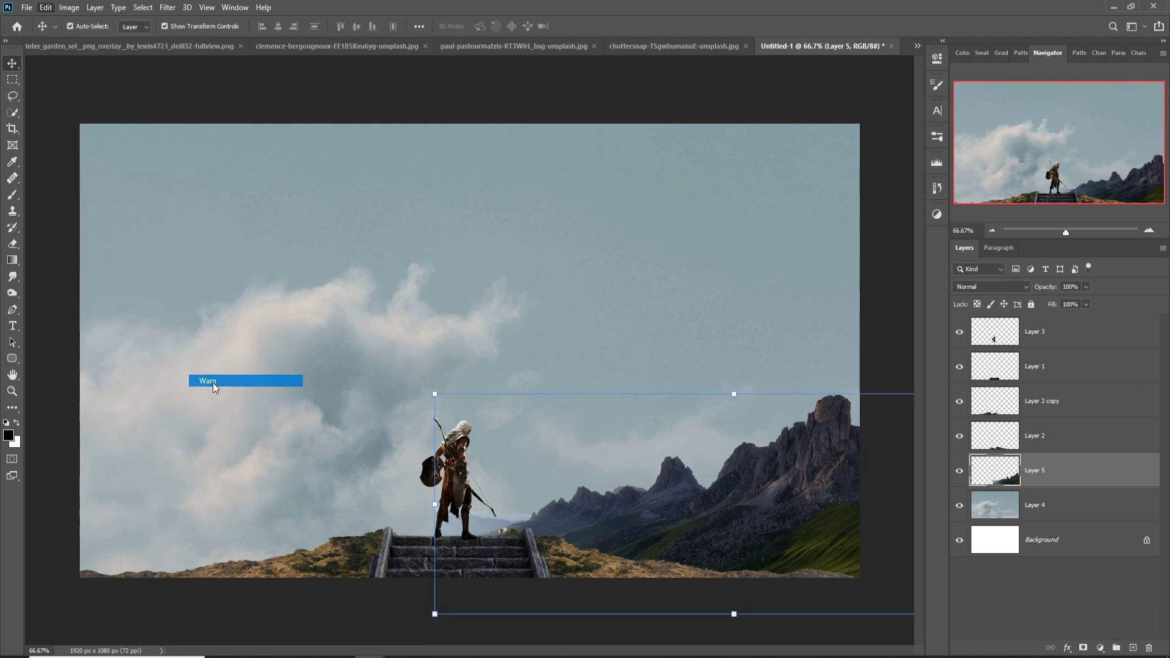
drag(481, 530, 487, 555)
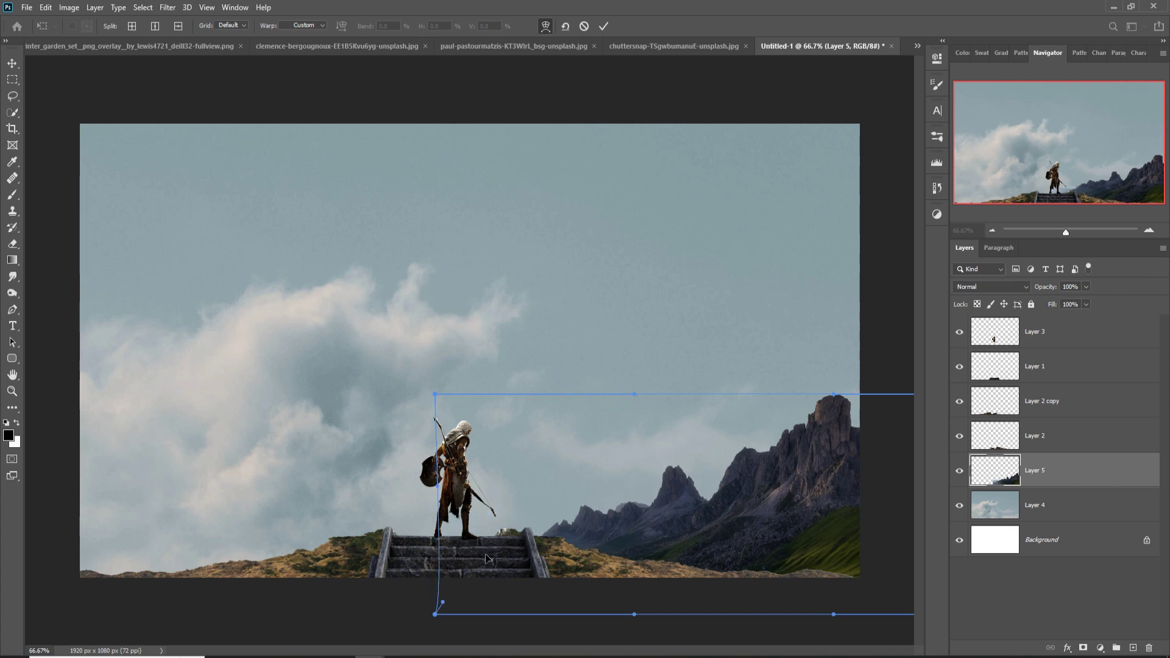
mouse_move(559, 535)
mouse_down()
mouse_move(550, 520)
mouse_move(478, 549)
mouse_up()
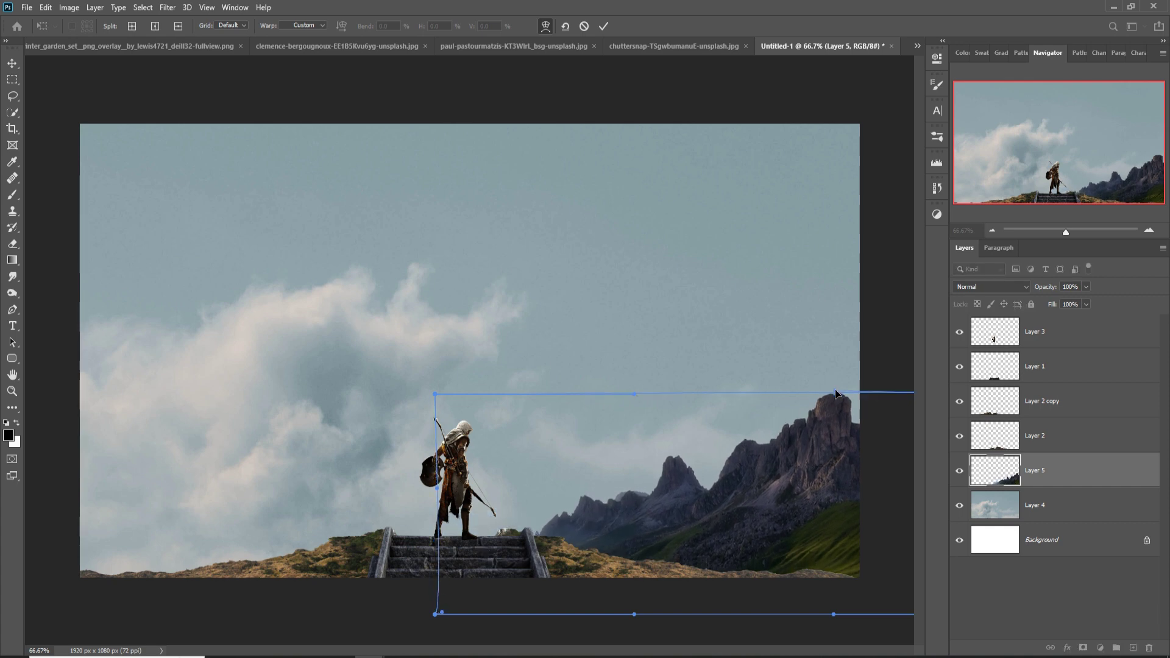
drag(835, 393, 806, 265)
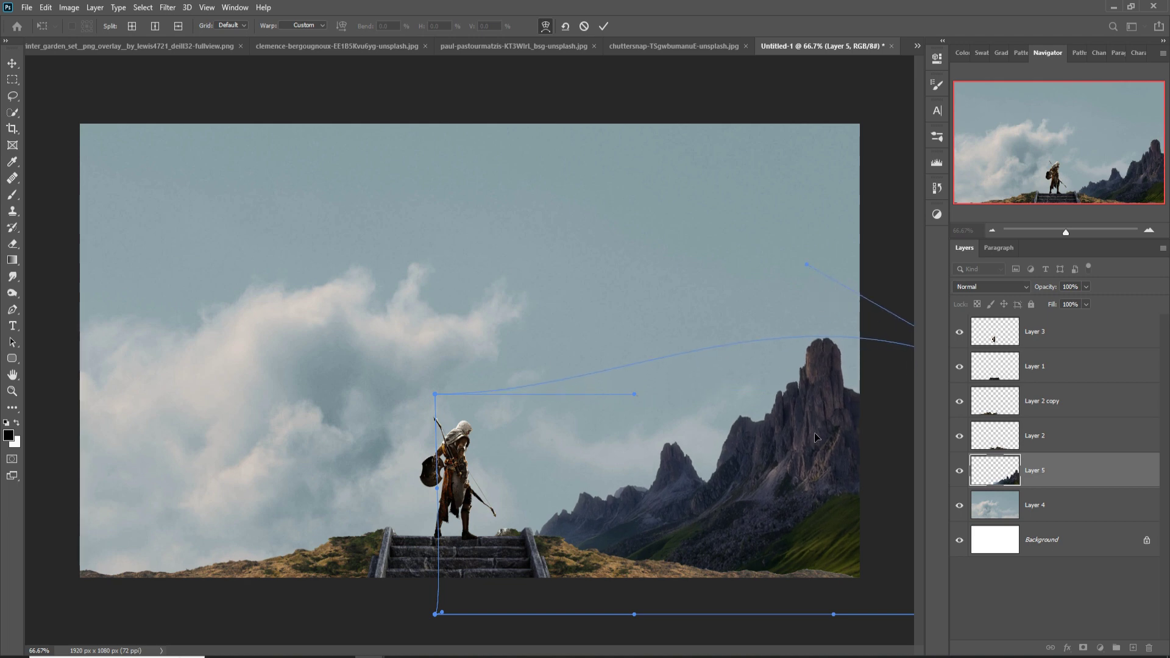
click(602, 27)
- Duplicate the mountain as Layer 5 copy, flip it horizontally, and move it to the left side
right_click(1072, 467)
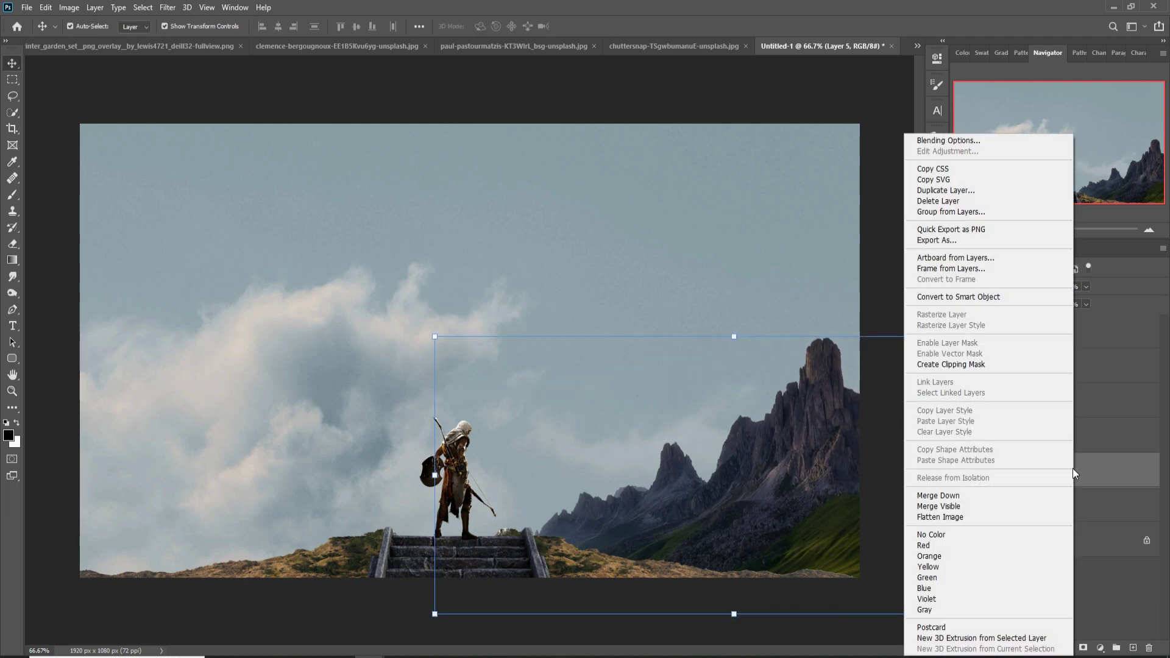
click(941, 190)
click(684, 186)
click(45, 7)
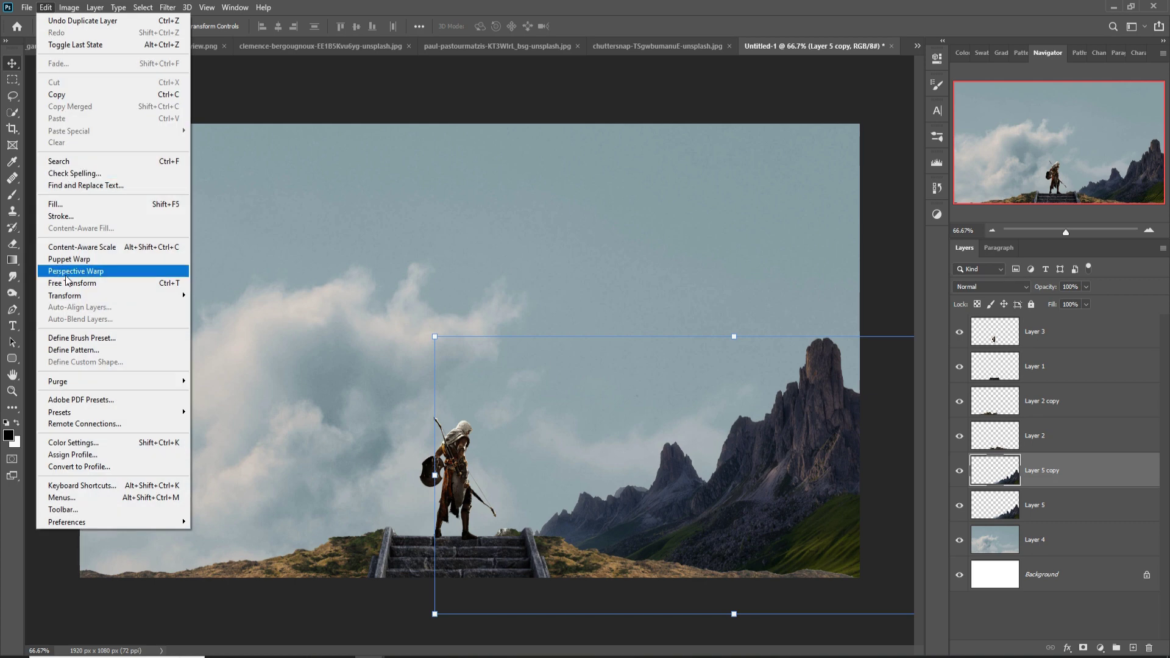
click(248, 490)
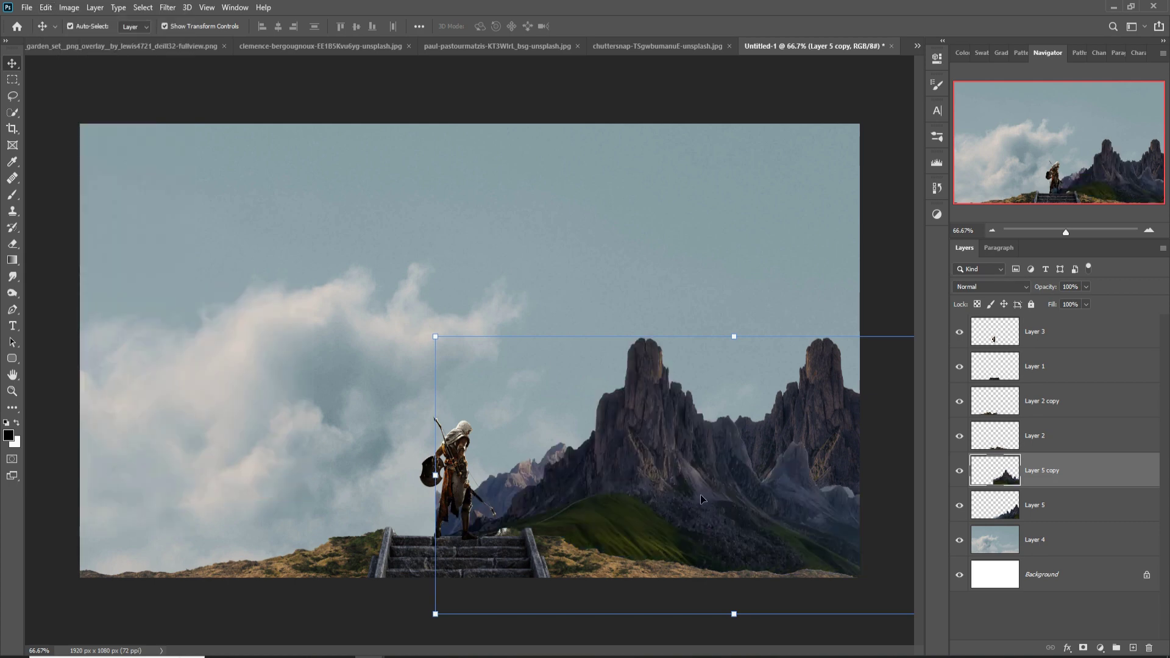
mouse_move(701, 500)
mouse_down()
mouse_move(73, 523)
mouse_move(69, 513)
mouse_up()
drag(189, 547, 204, 552)
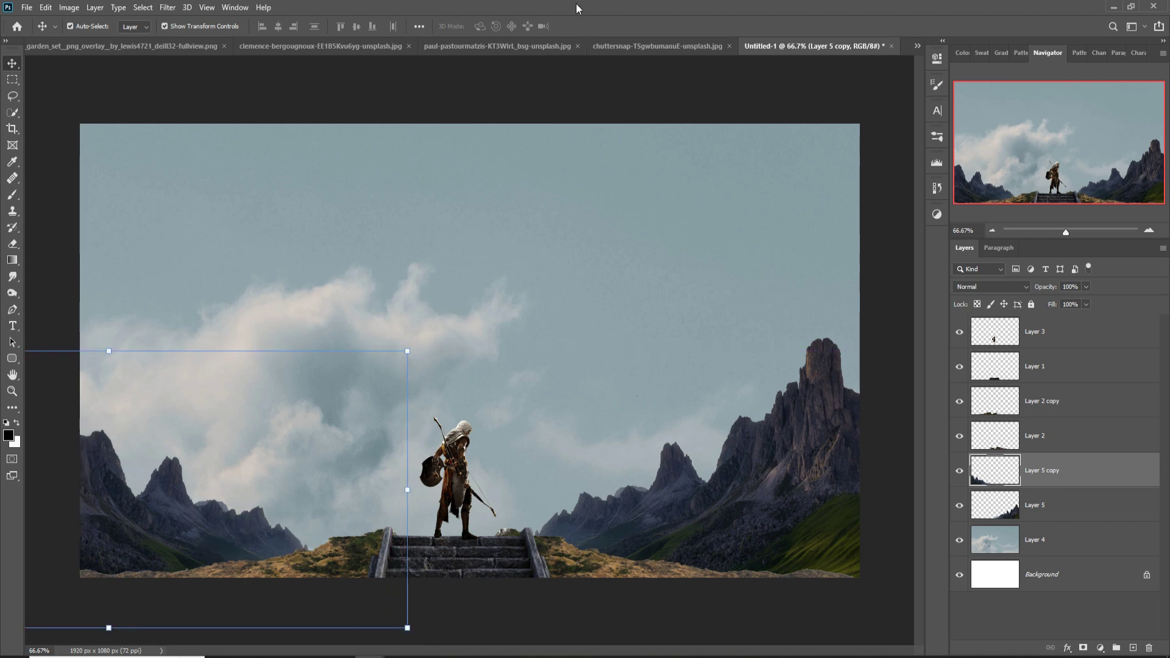
- Bring up the winter garden column image in a floating window over the composite
click(659, 47)
click(536, 46)
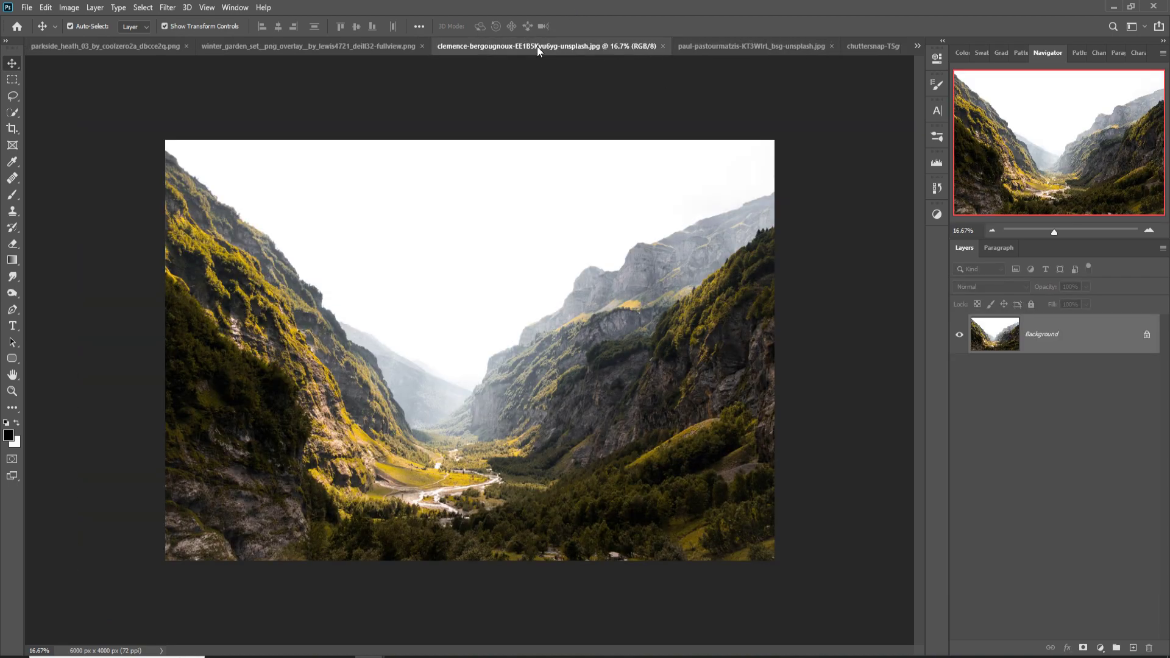
click(353, 48)
drag(378, 46, 382, 85)
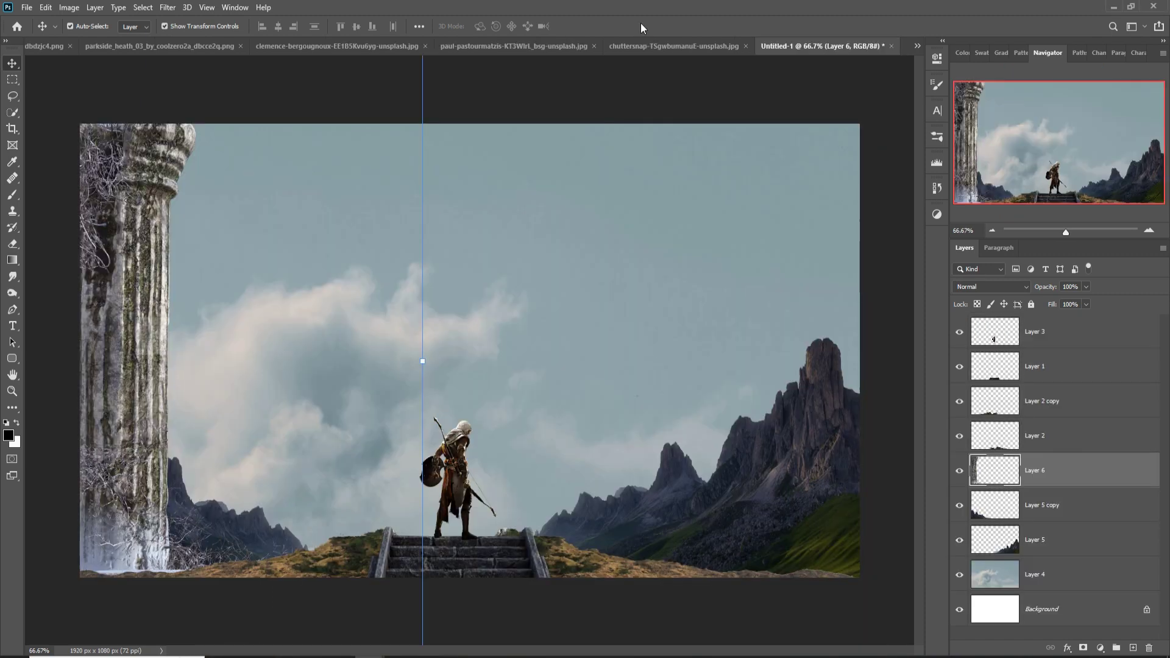
- Duplicate the column layer, move the copy to the right side, and drag in the obelisk
right_click(1098, 473)
click(999, 196)
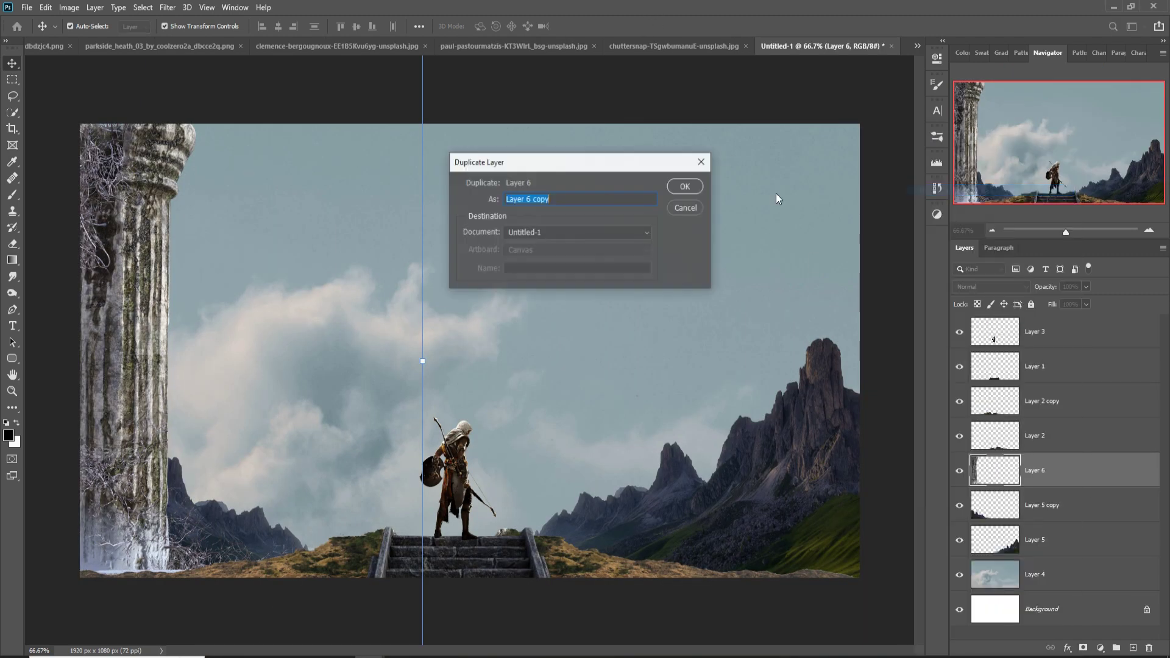
key(Return)
mouse_move(142, 300)
mouse_down()
mouse_move(801, 271)
mouse_move(800, 261)
mouse_up()
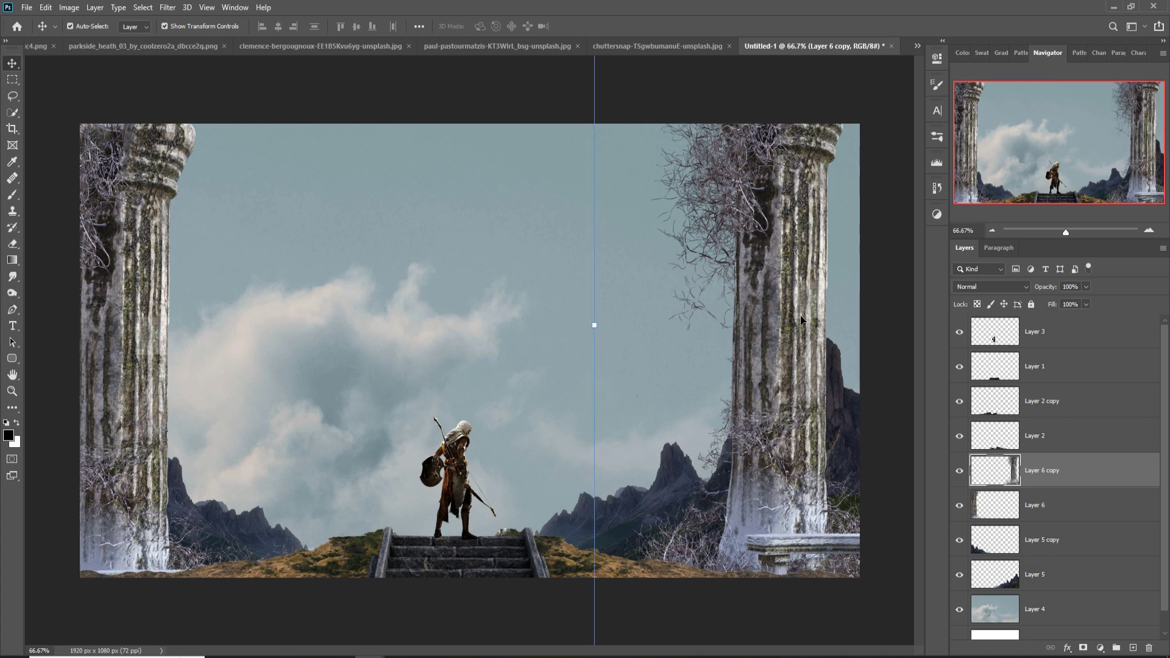
drag(808, 332, 762, 357)
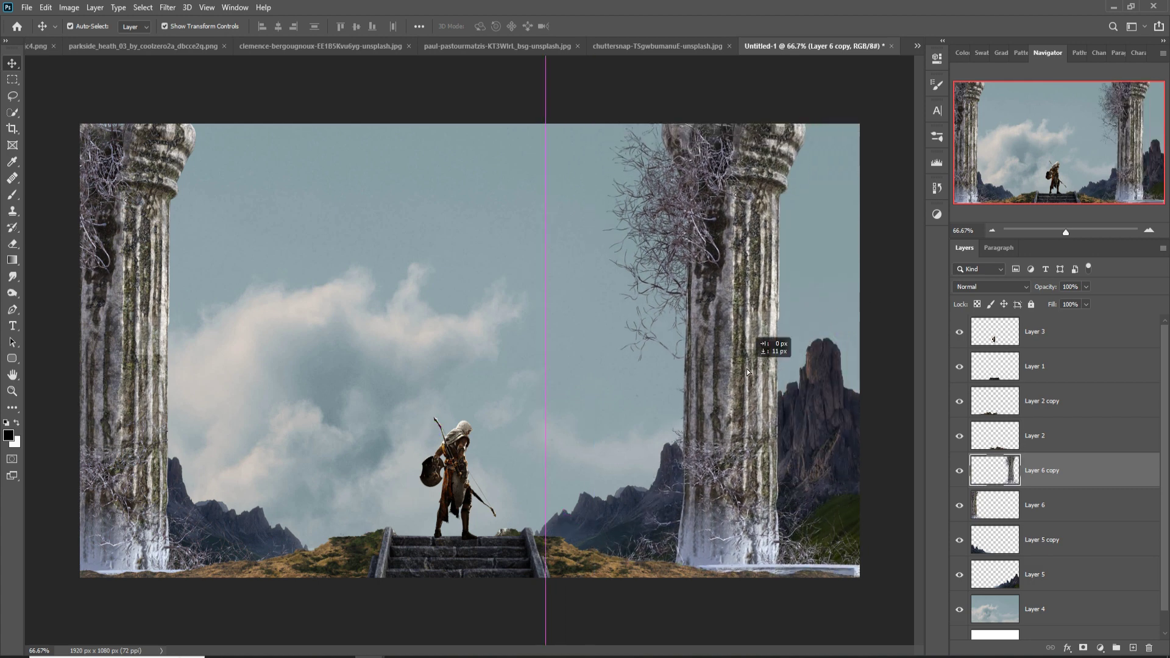
drag(762, 357, 741, 372)
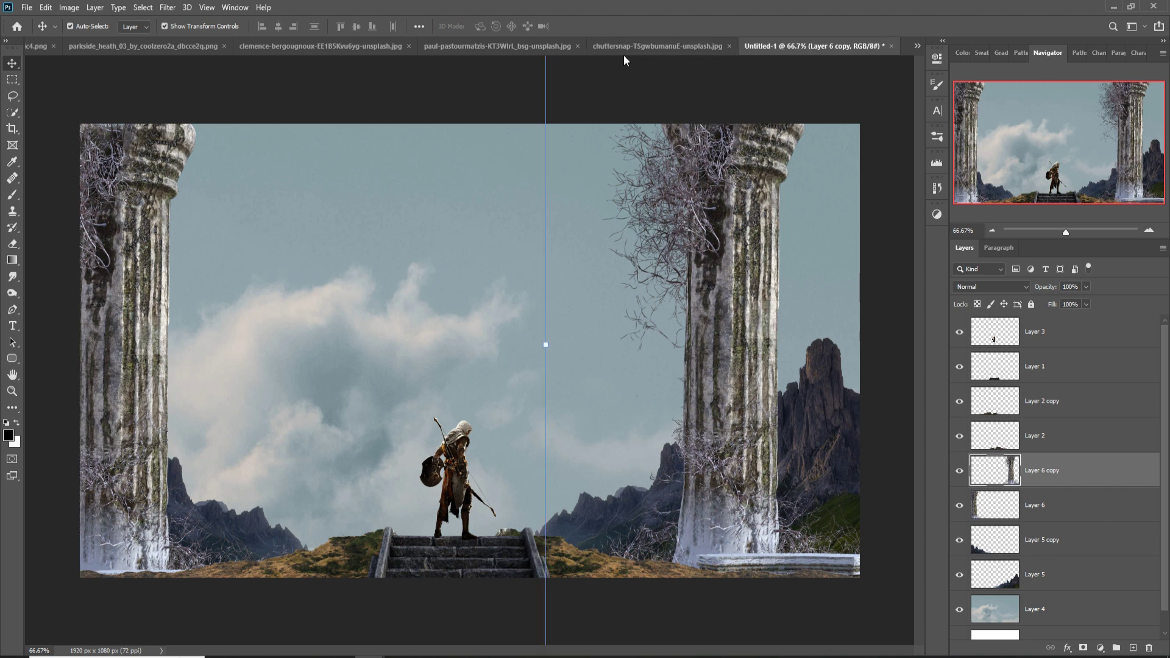
drag(758, 292, 463, 317)
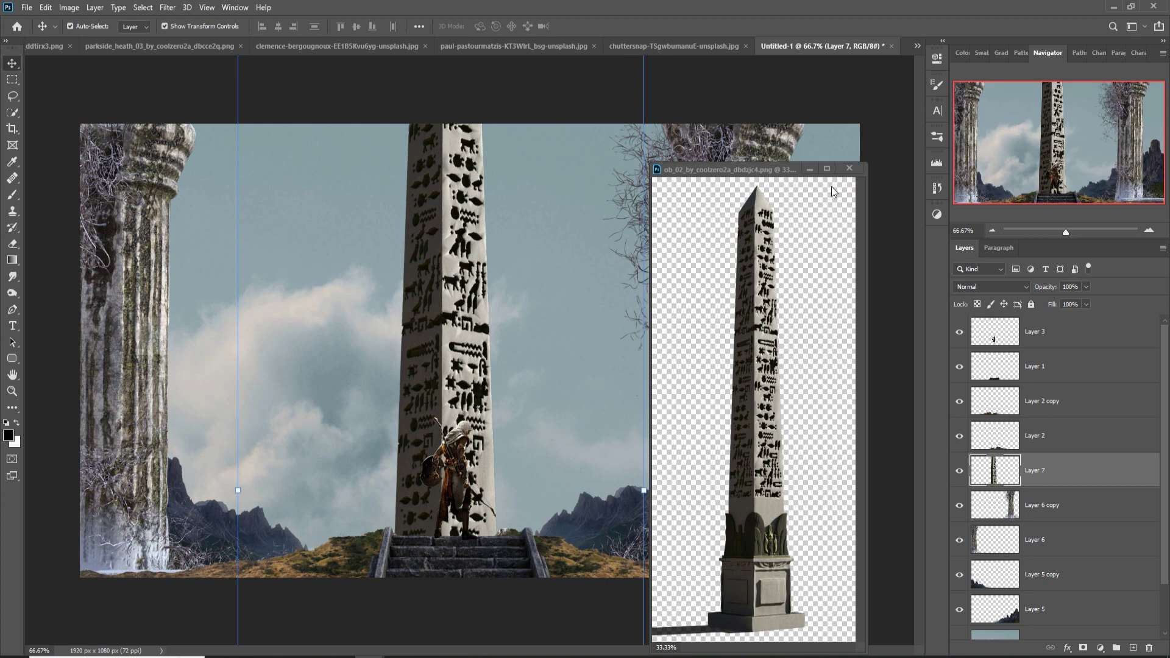
- Shrink the oversized obelisk and lower it onto the stairs
click(849, 168)
drag(647, 500, 510, 488)
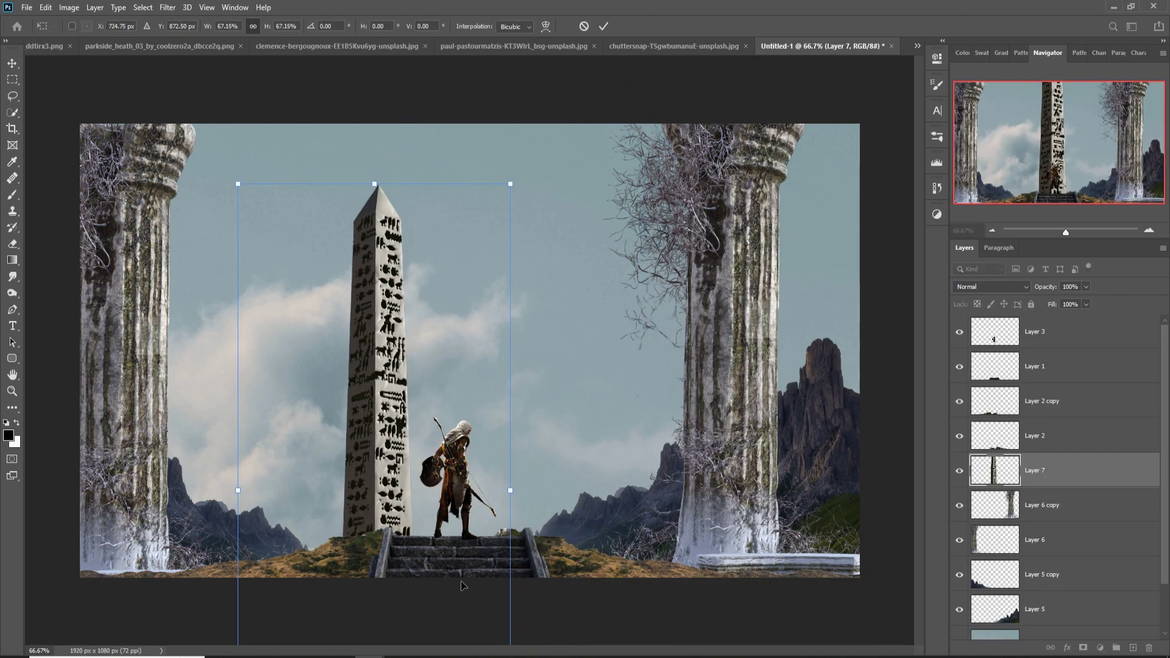
mouse_move(416, 452)
mouse_down()
mouse_move(495, 524)
mouse_move(484, 524)
mouse_up()
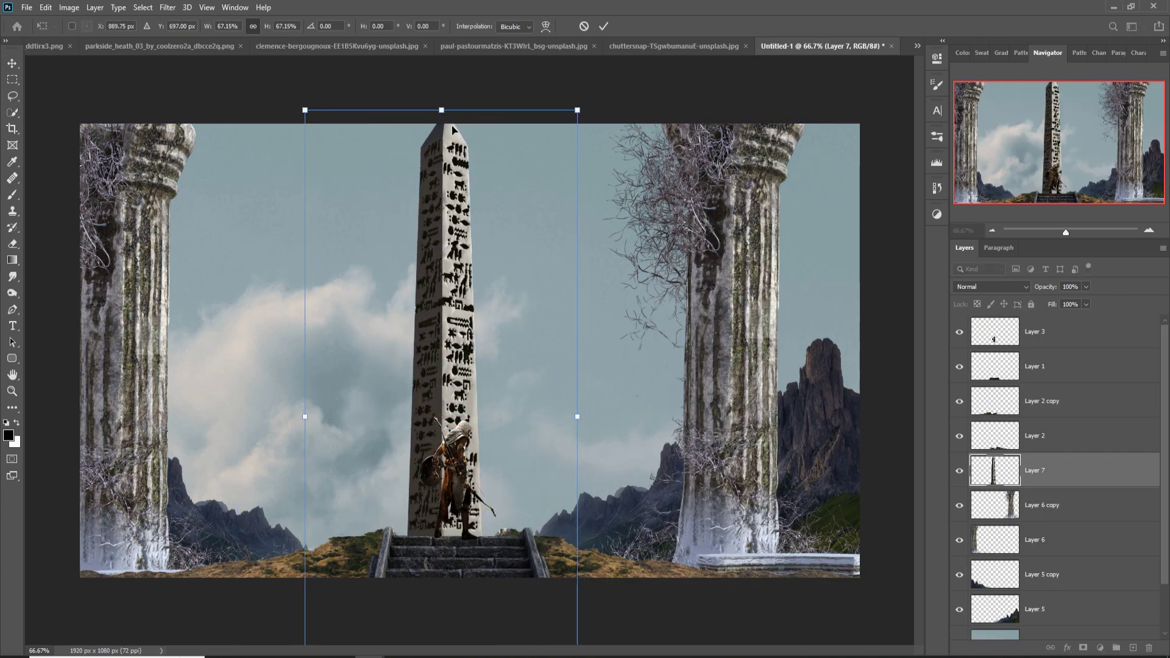
drag(447, 111, 447, 256)
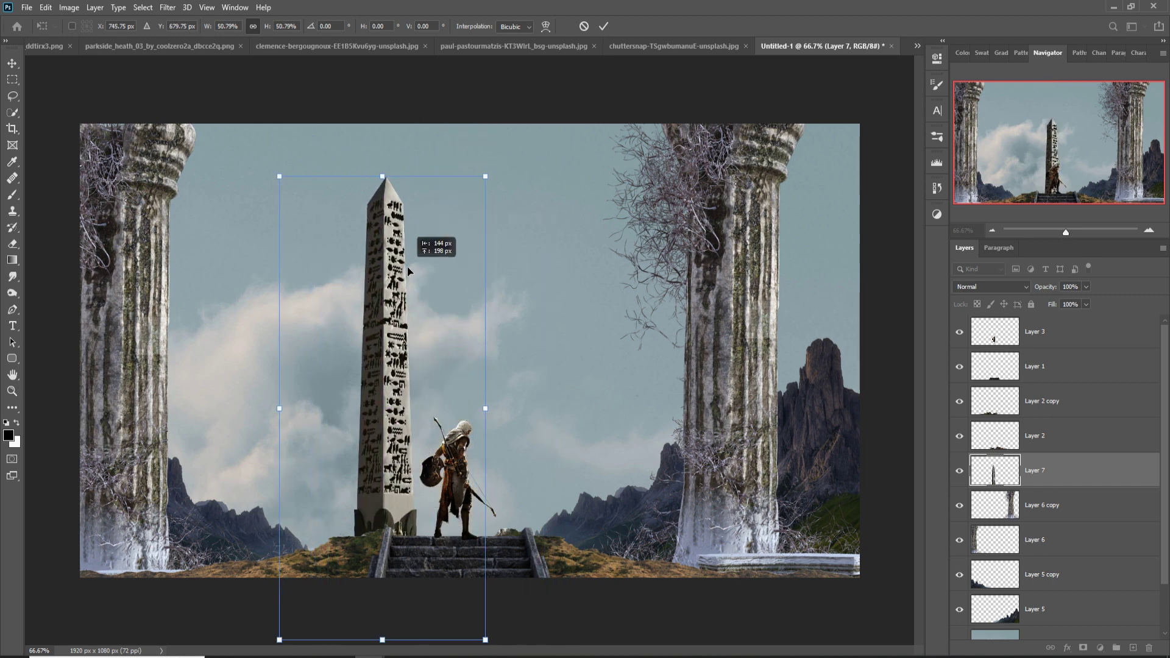
drag(467, 351, 418, 259)
drag(408, 311, 408, 303)
mouse_move(412, 314)
mouse_down()
mouse_move(421, 348)
mouse_move(407, 332)
mouse_up()
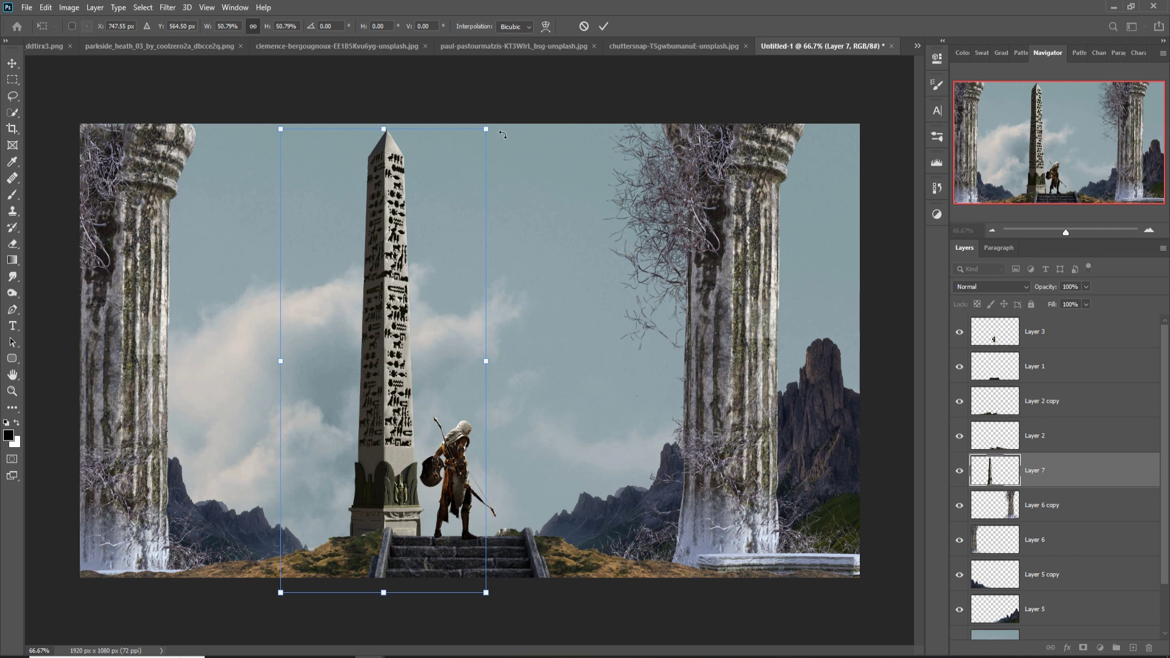
- Size the obelisk to about 45% and centre it behind the archer between the pillars
drag(486, 129, 430, 257)
drag(362, 361, 412, 353)
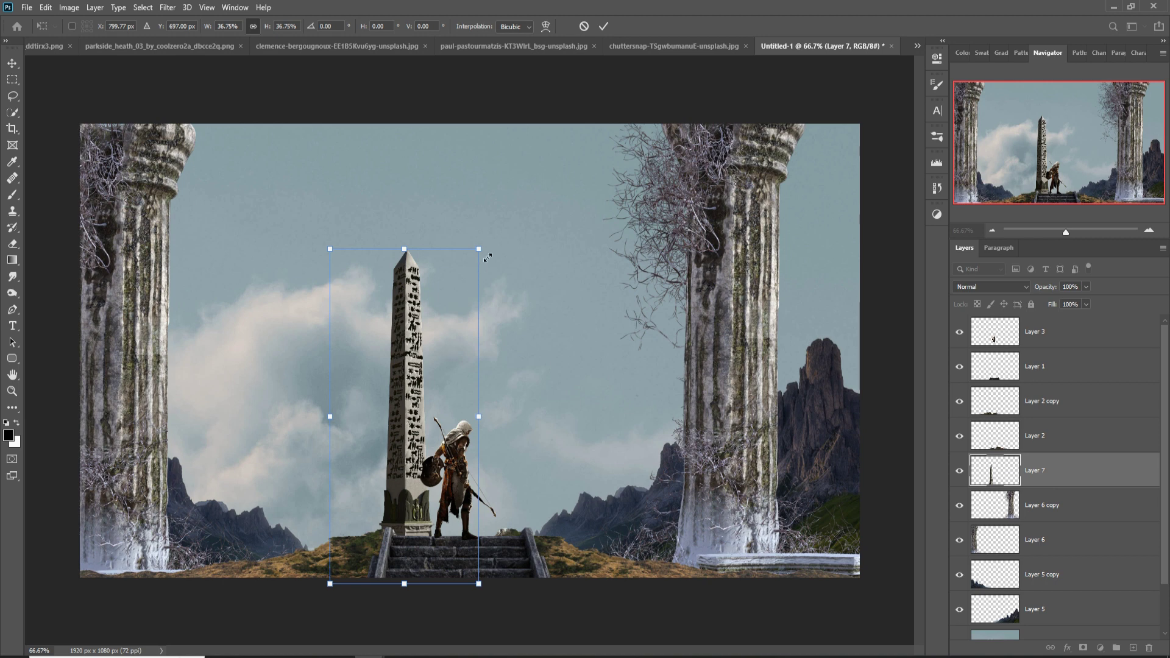
drag(487, 257, 514, 198)
mouse_move(423, 359)
mouse_down()
mouse_move(397, 358)
mouse_move(489, 379)
mouse_up()
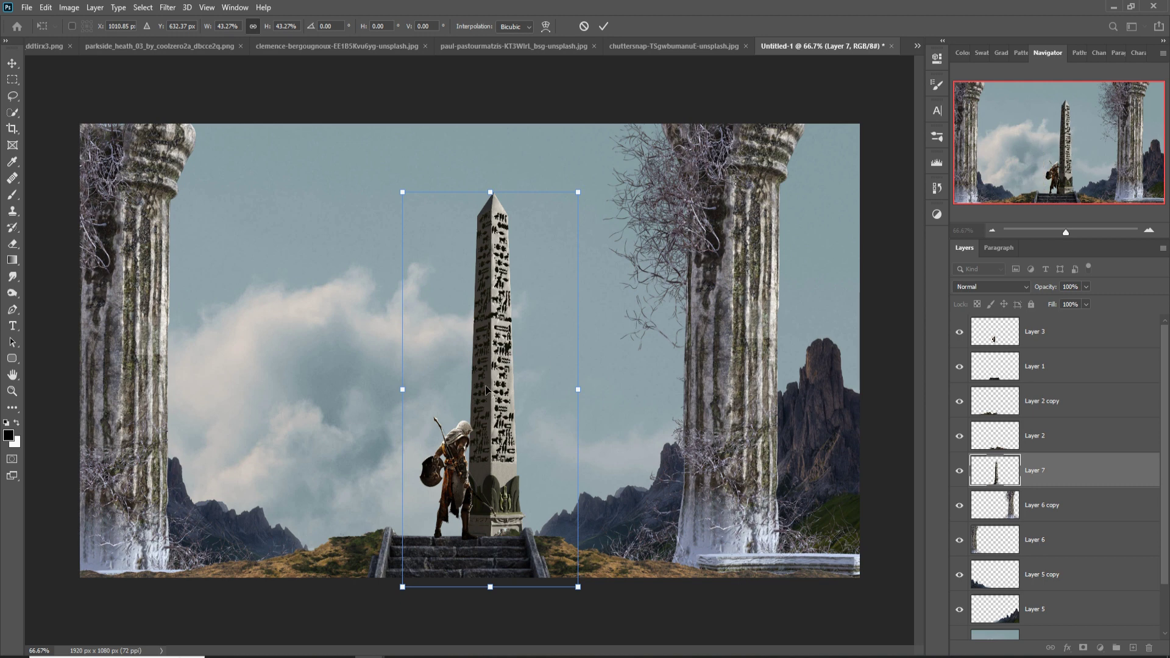
drag(487, 390, 443, 371)
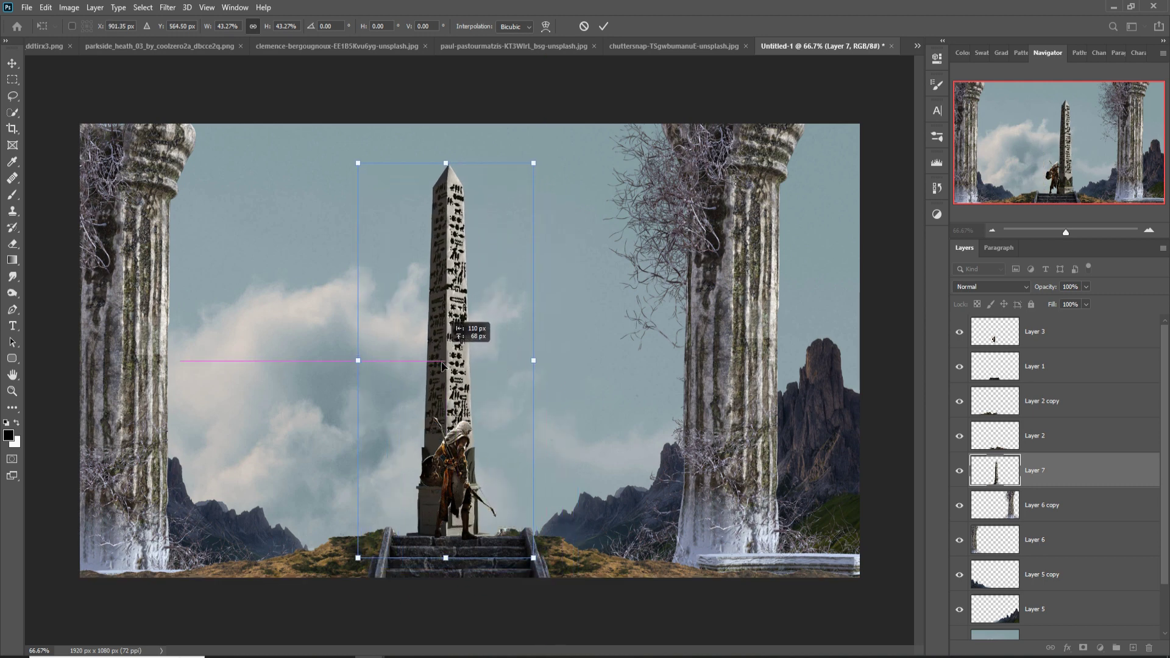
drag(451, 183, 450, 168)
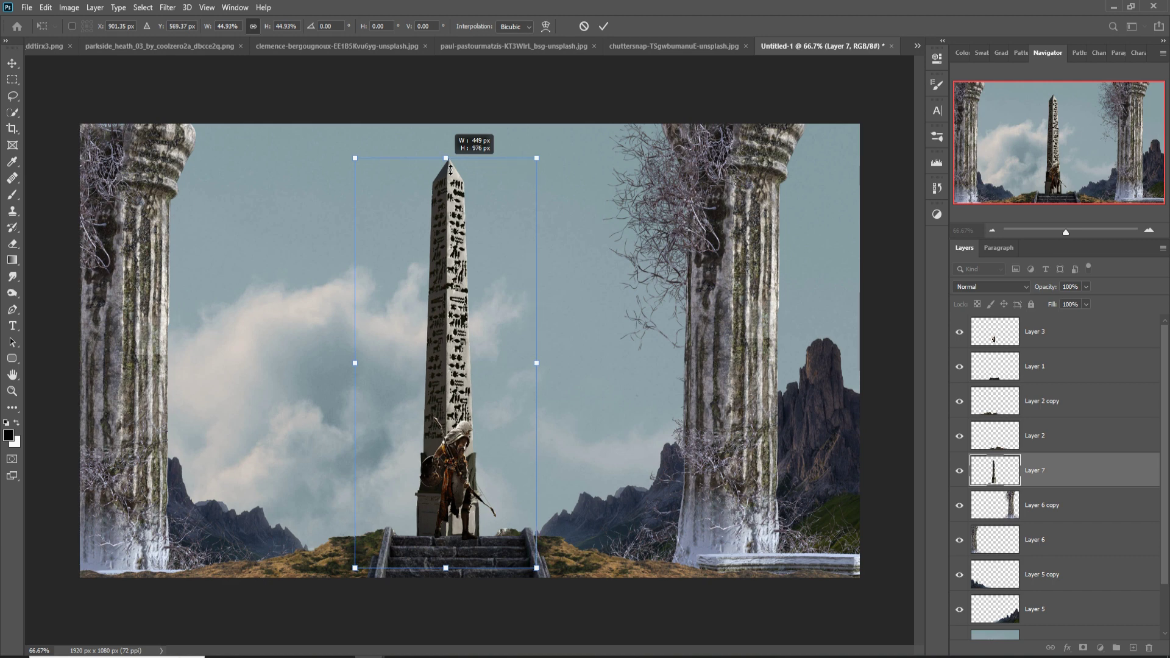
click(607, 29)
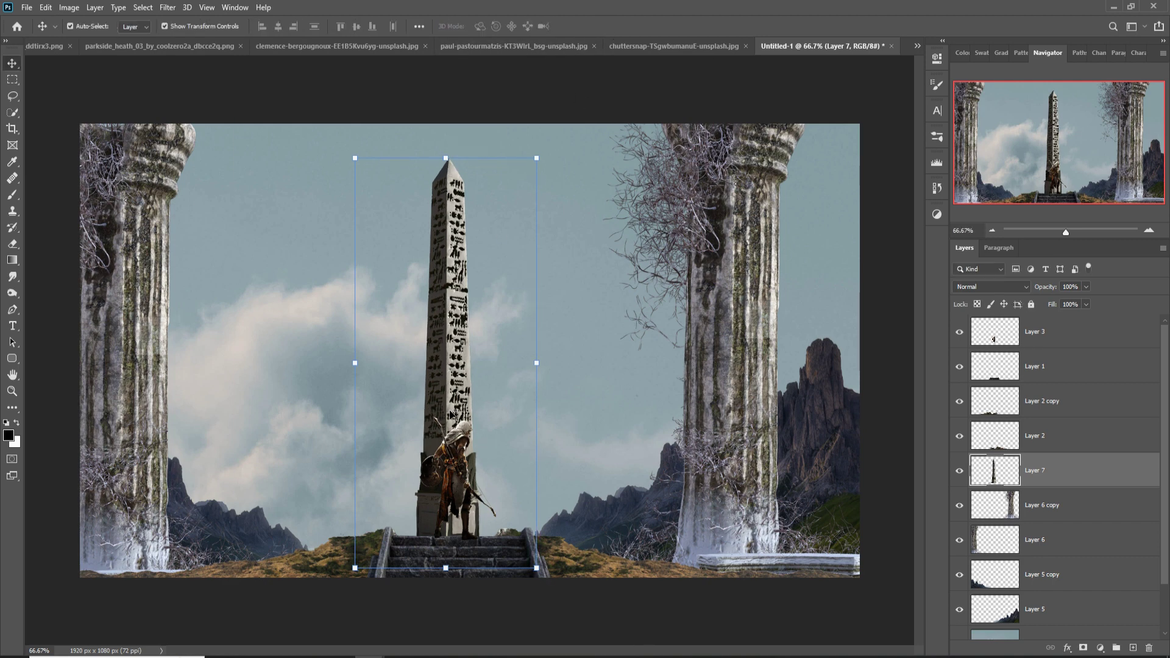
- On new Layer 8 above the obelisk, brush white glow at its base and haze over both mountains
ctrl+click(1133, 647)
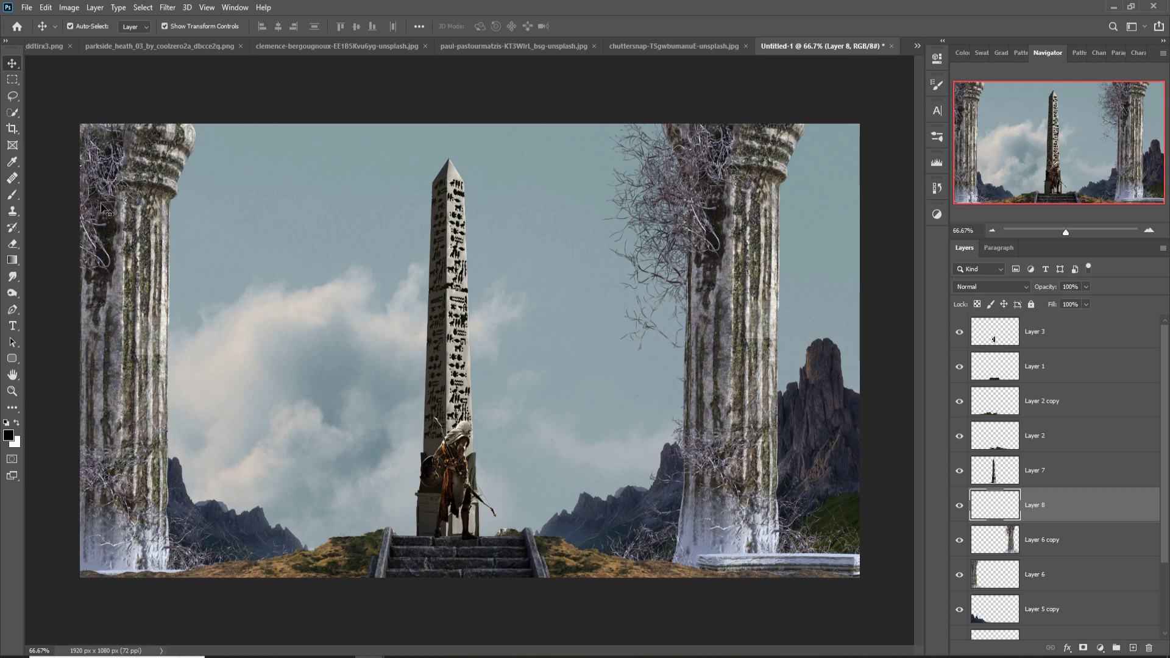
click(14, 196)
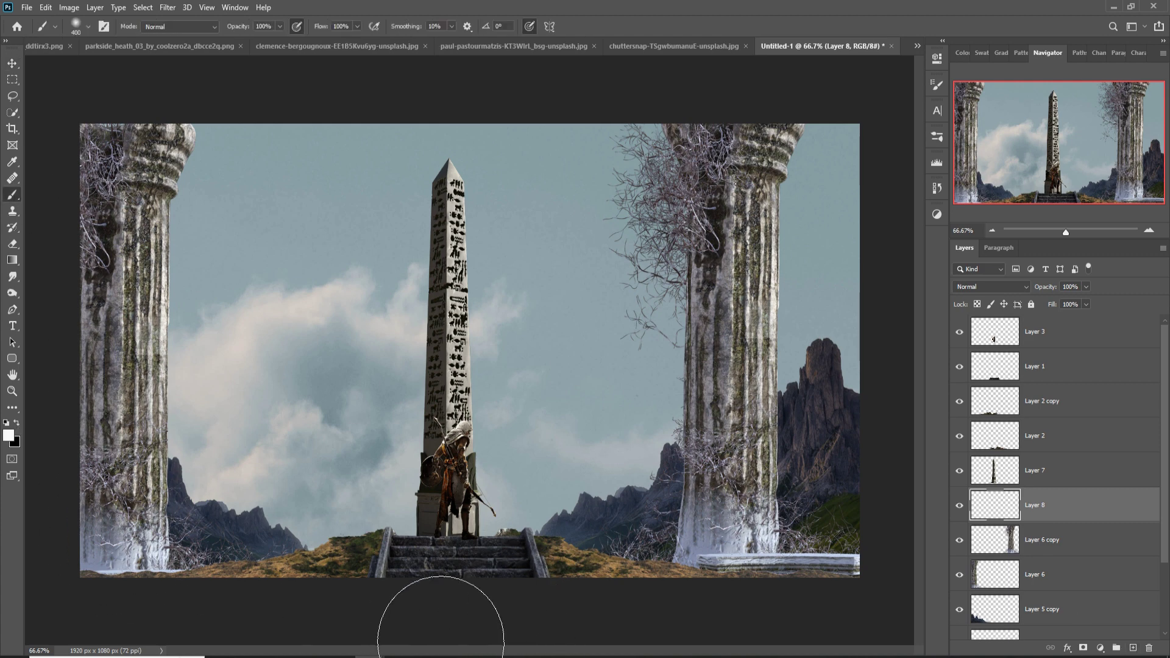
mouse_move(440, 639)
mouse_down()
mouse_move(431, 633)
mouse_move(496, 621)
mouse_move(496, 588)
mouse_up()
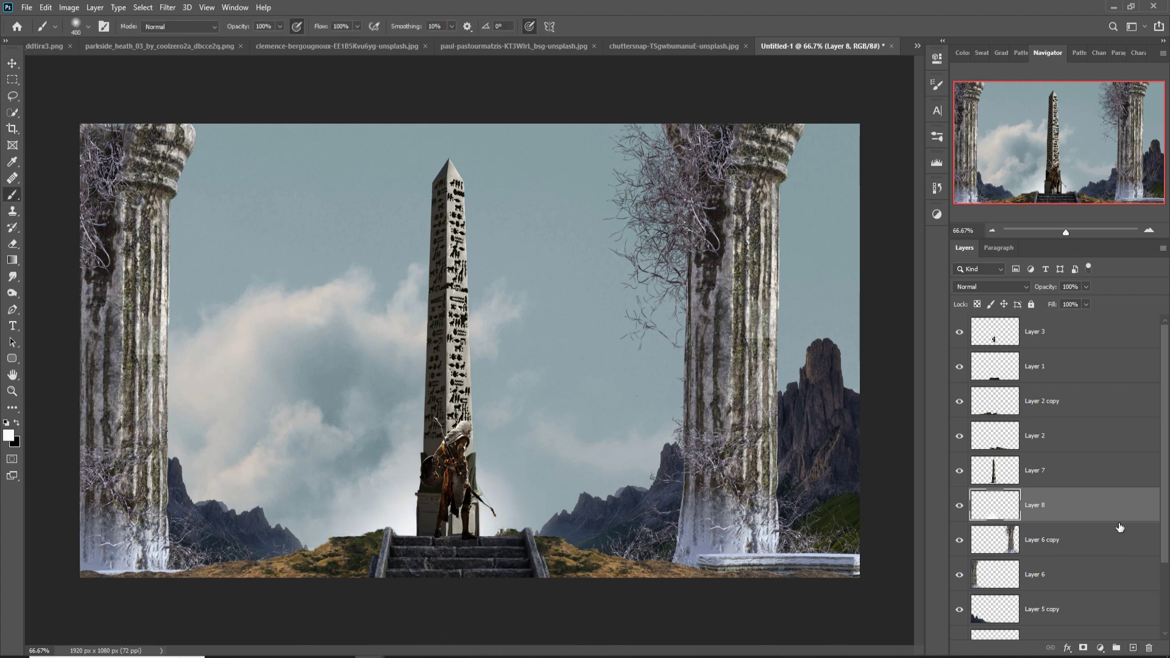
drag(1100, 508, 1096, 471)
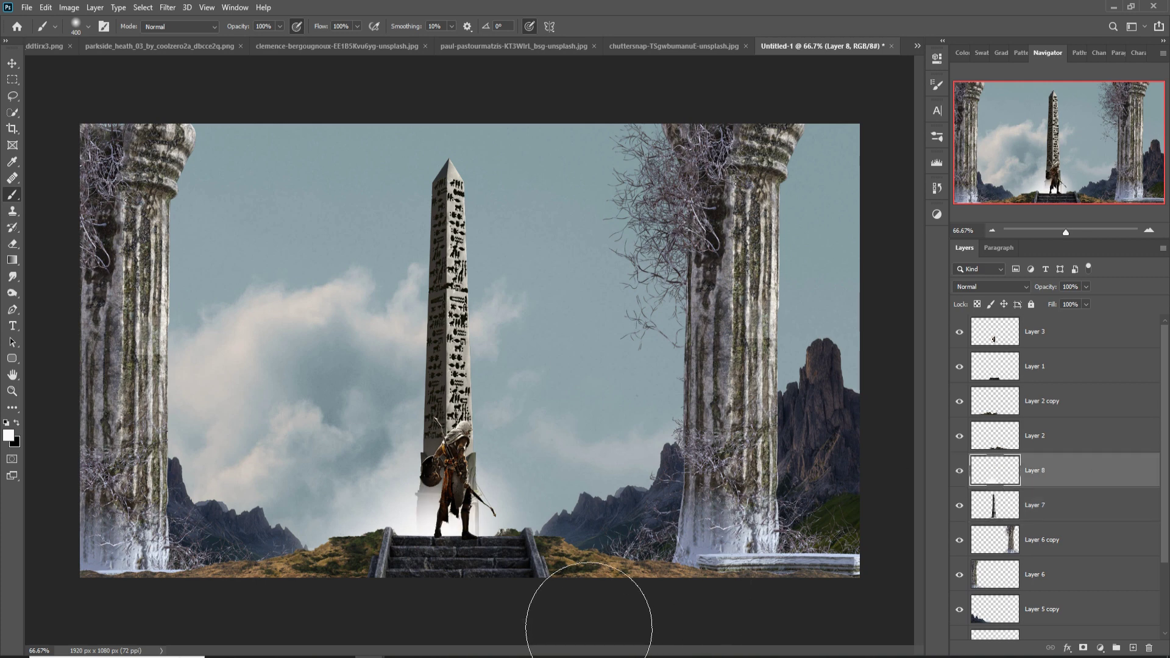
drag(605, 646, 760, 649)
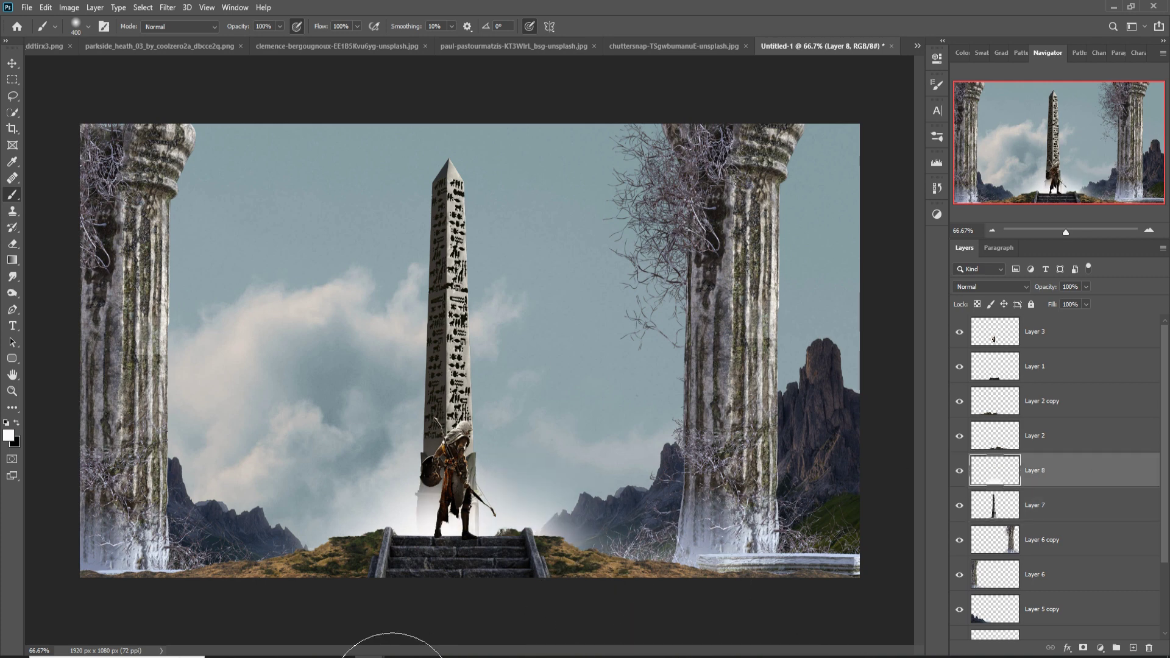
drag(391, 655, 235, 654)
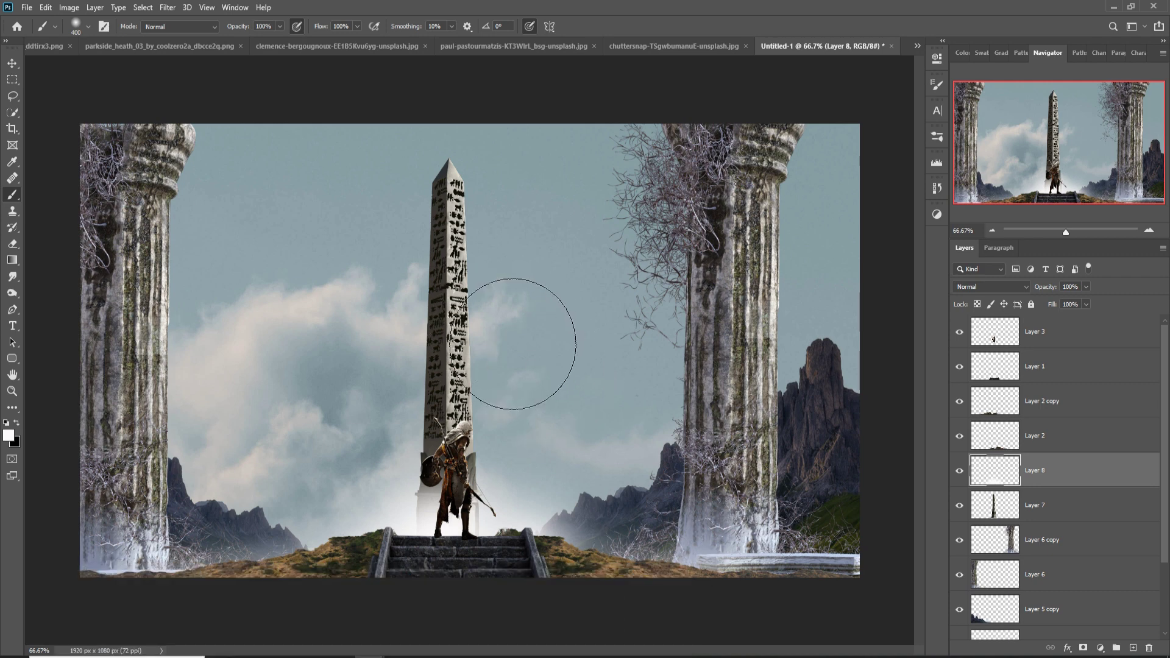
key(v)
click(448, 231)
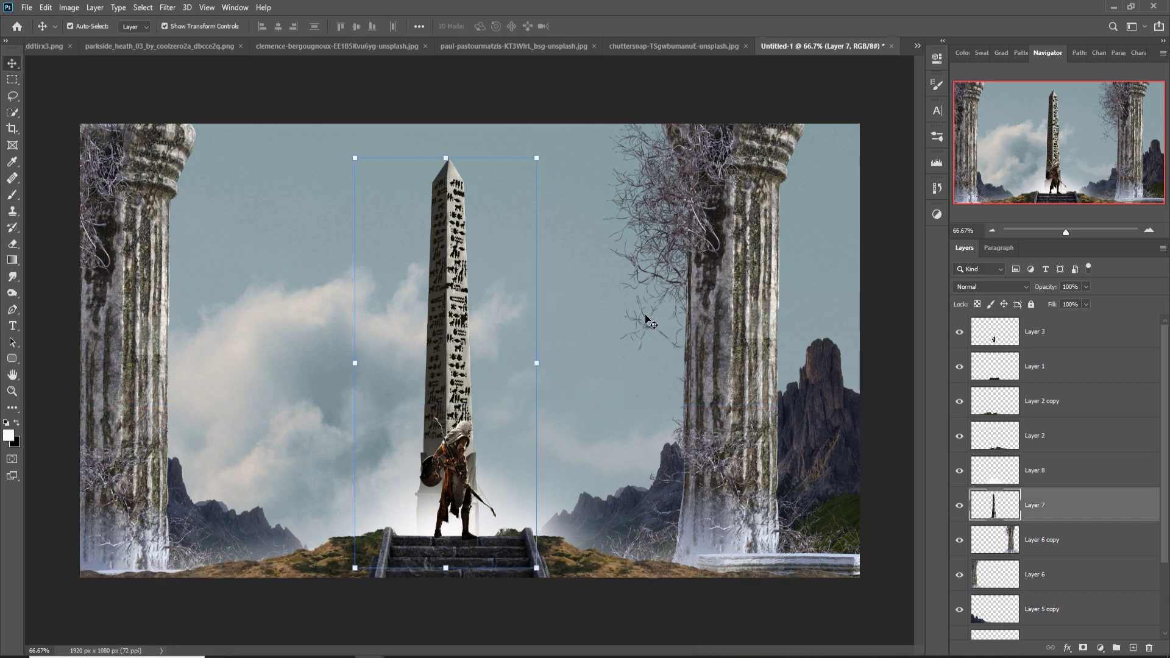
- Add a Curves adjustment clipped to the obelisk's Layer 7, bending the curve to brighten and add contrast
click(1100, 647)
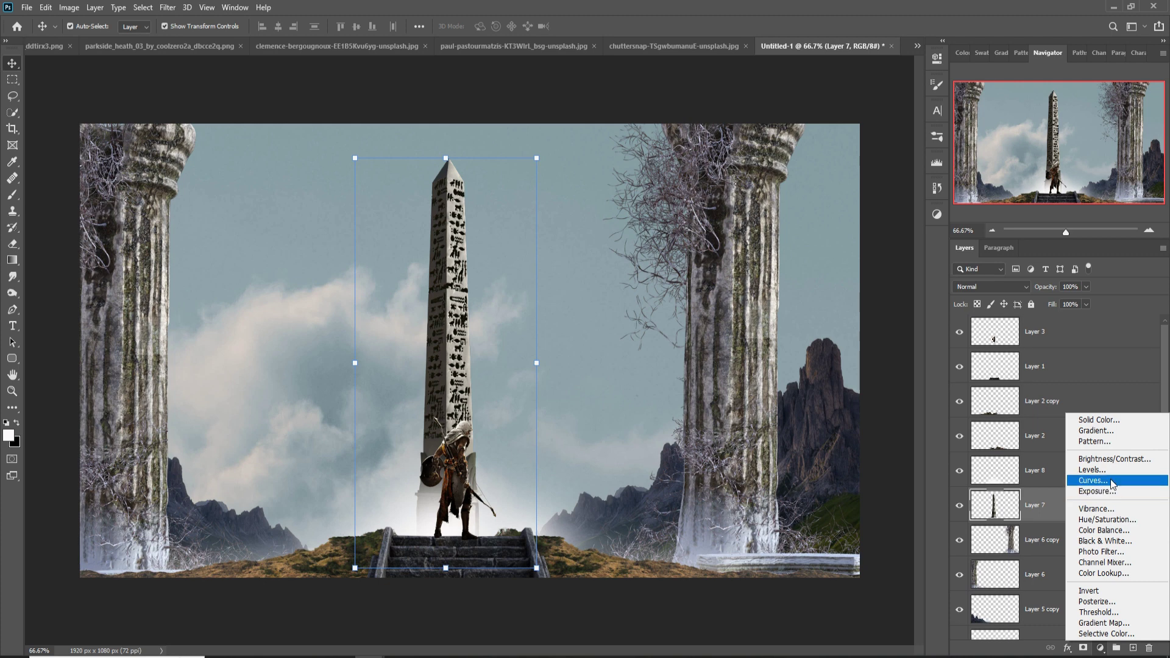
click(1111, 484)
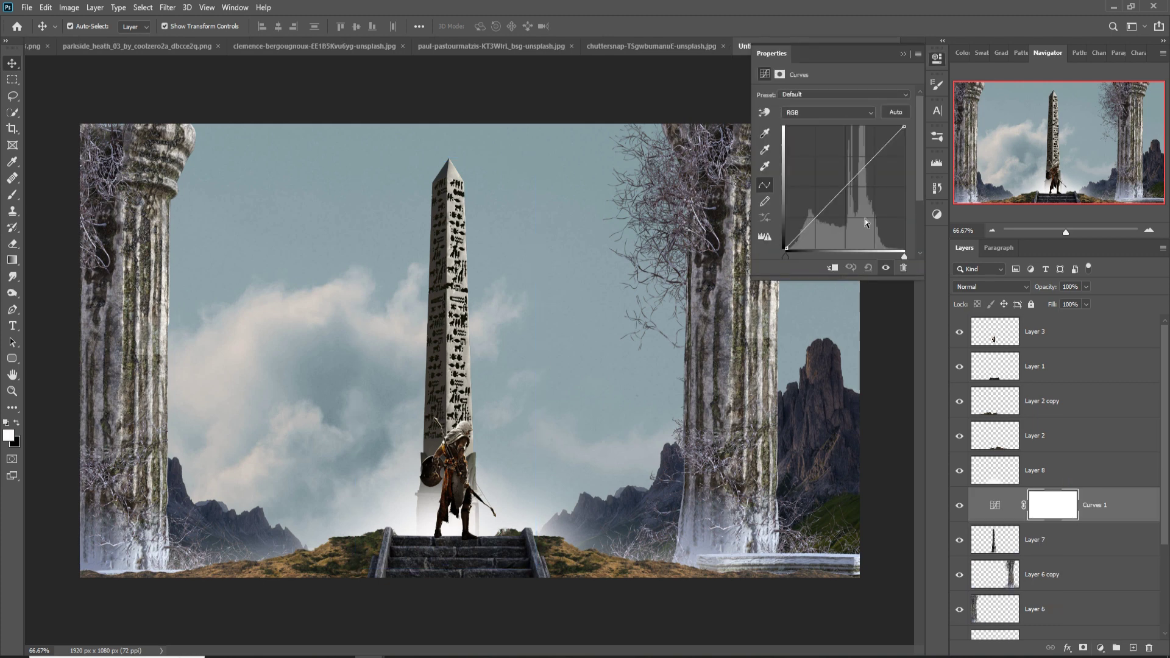
drag(853, 191, 839, 189)
click(832, 268)
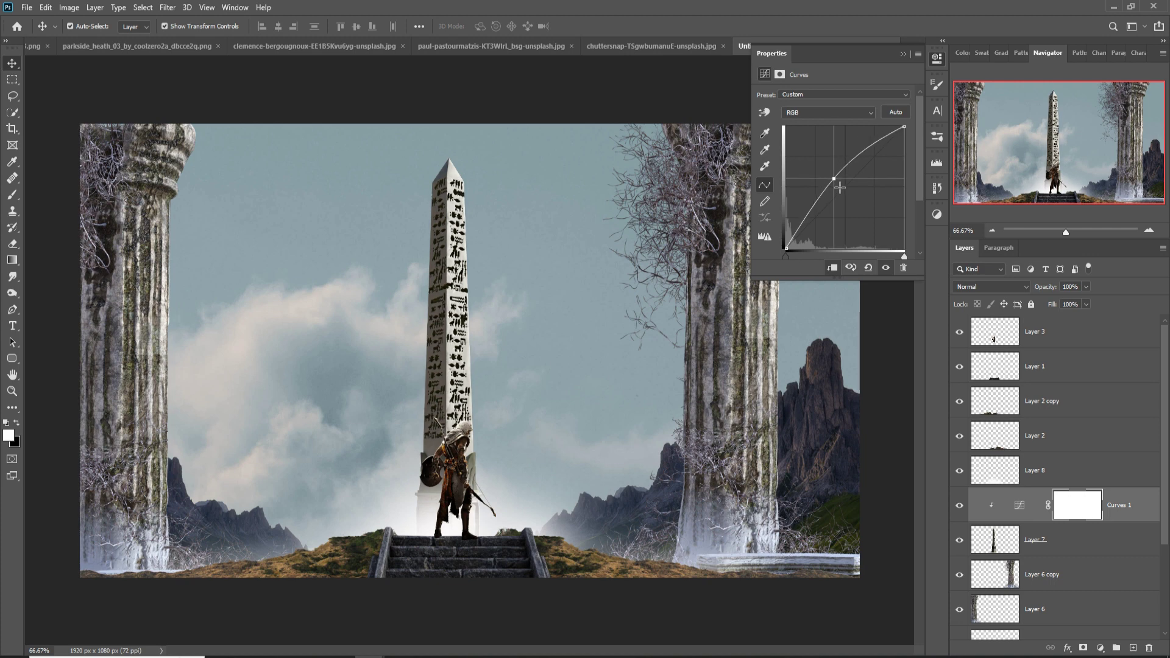
drag(877, 149, 885, 161)
mouse_move(821, 202)
mouse_down()
mouse_move(837, 180)
mouse_move(828, 213)
mouse_up()
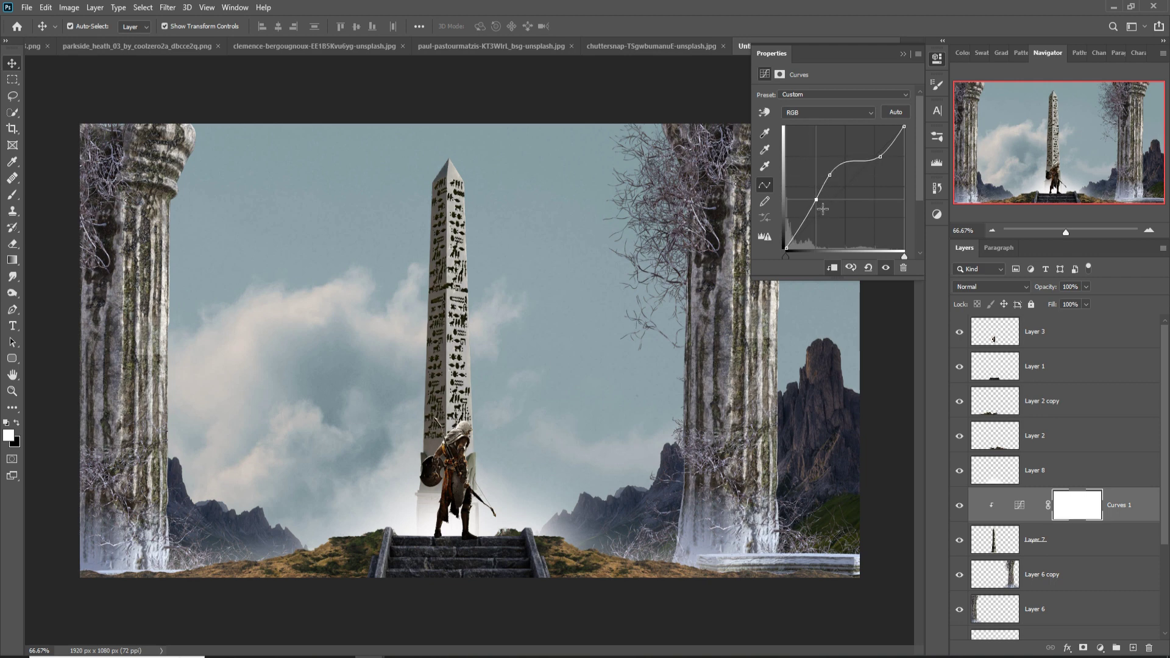
click(901, 54)
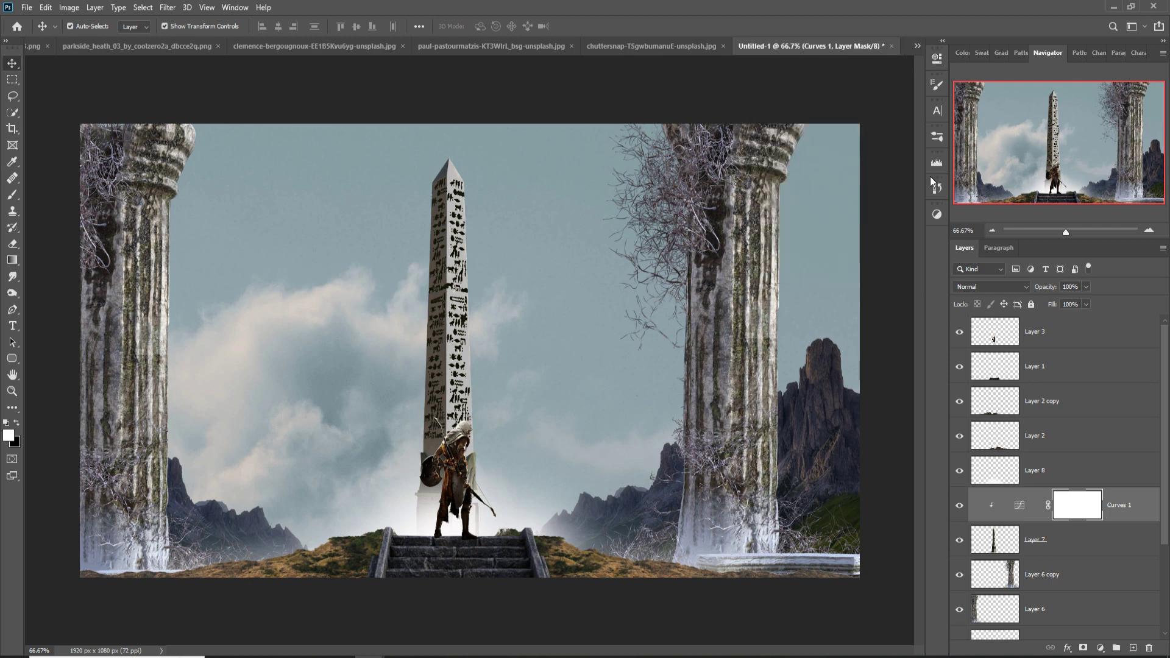
click(460, 274)
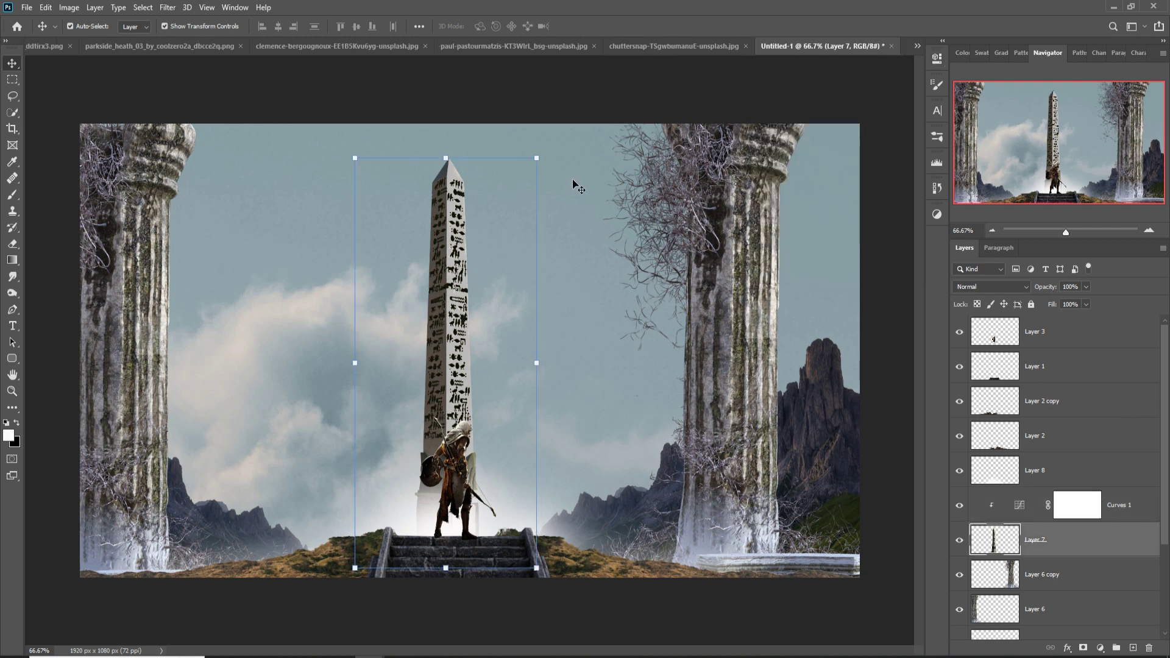
- Add a clipped Levels adjustment to the obelisk with output levels set to 27 and 222
drag(553, 151, 548, 146)
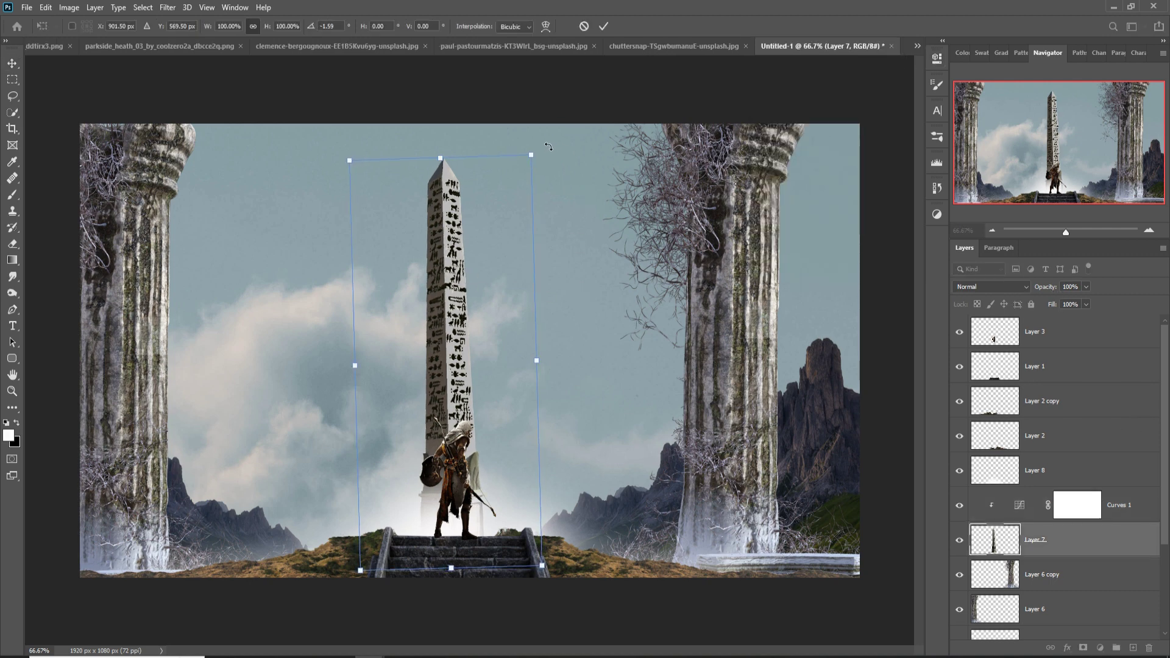
key(Escape)
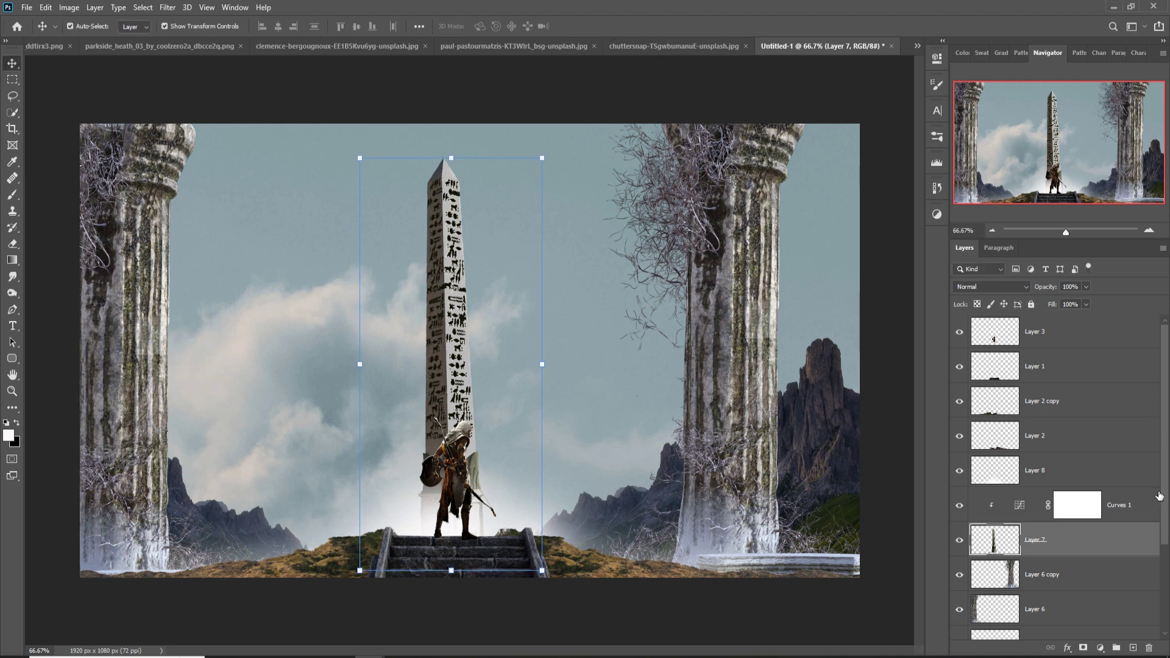
click(1101, 648)
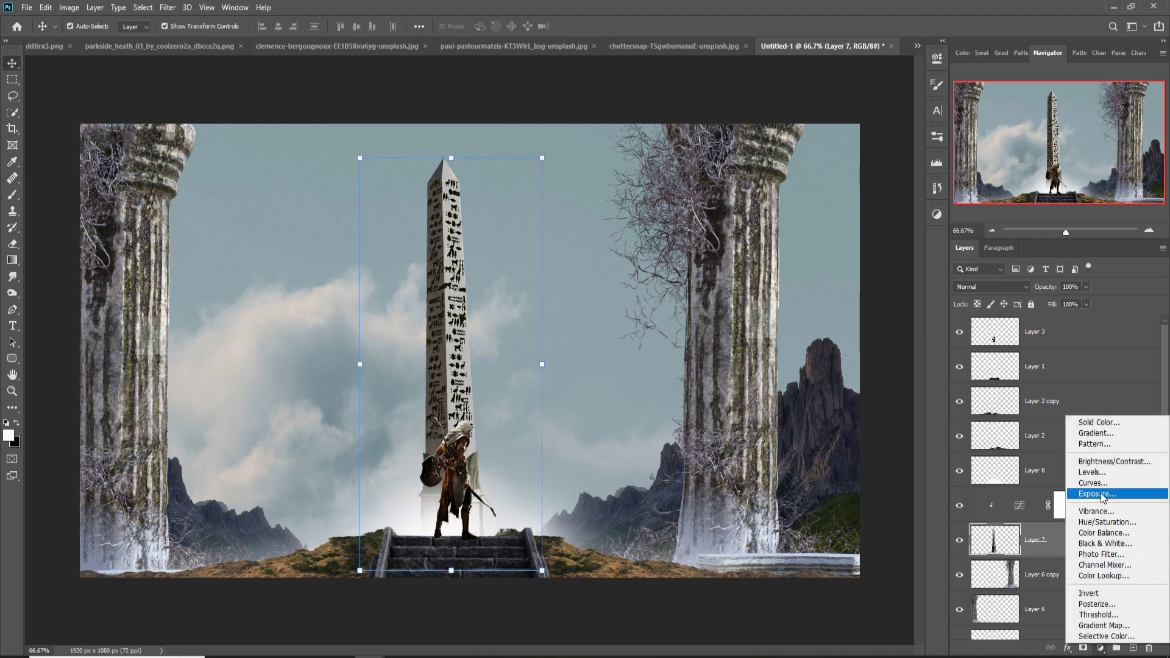
click(1091, 480)
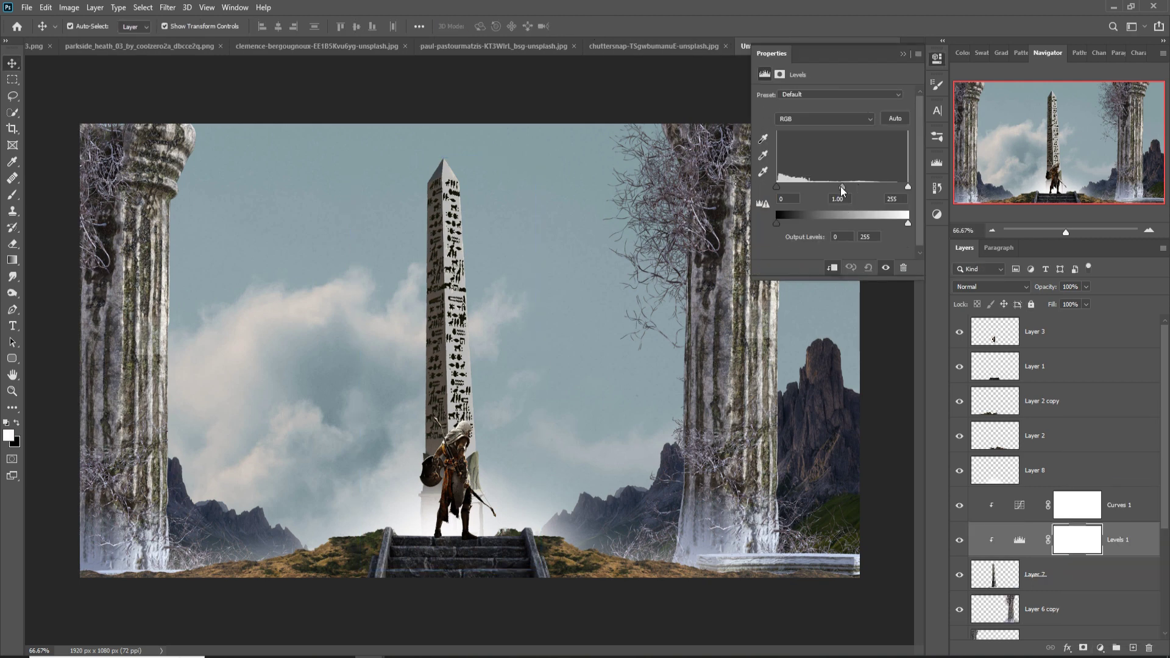
mouse_move(842, 190)
mouse_down()
mouse_move(803, 189)
mouse_move(906, 189)
mouse_move(883, 225)
mouse_move(907, 223)
mouse_up()
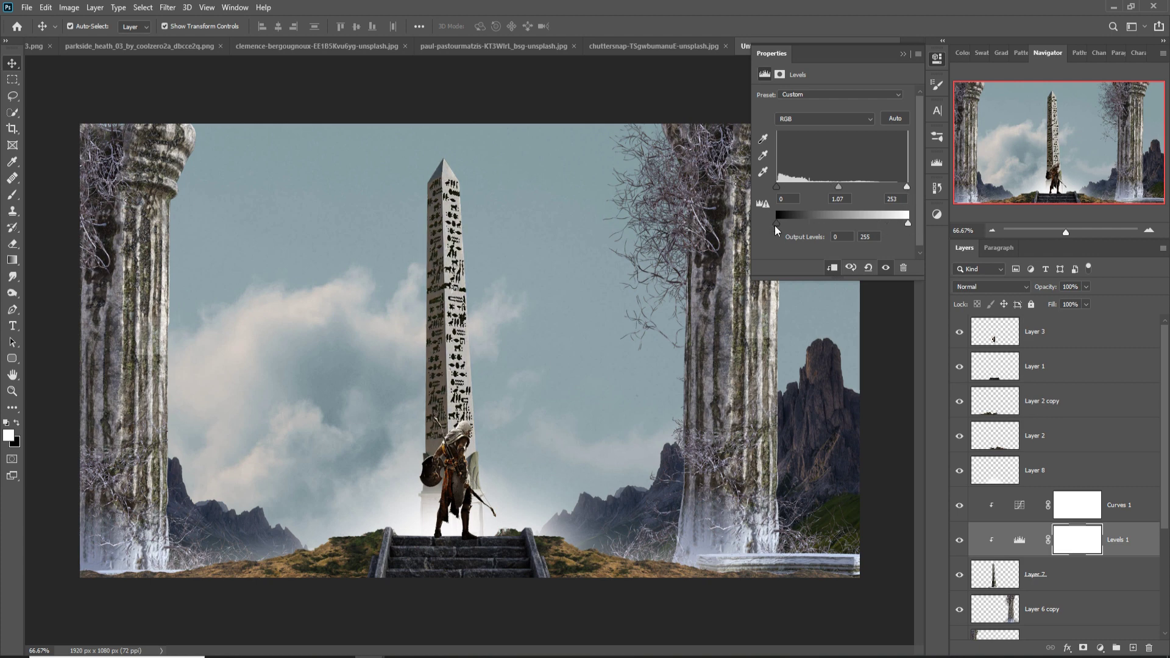
drag(775, 224, 791, 224)
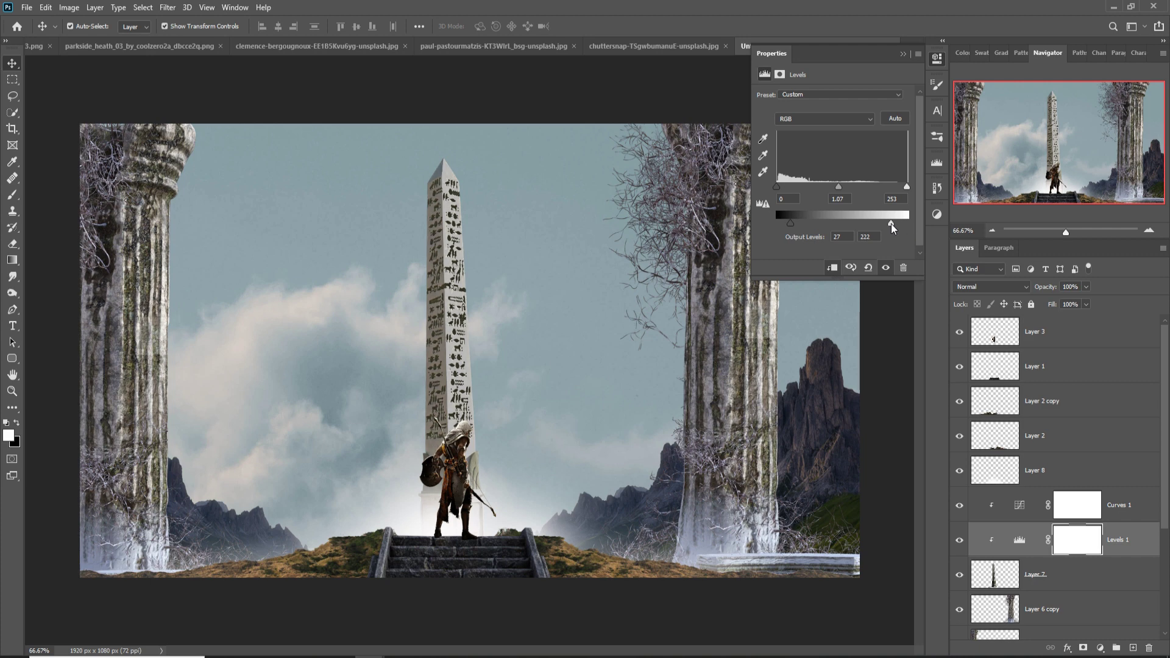
click(903, 54)
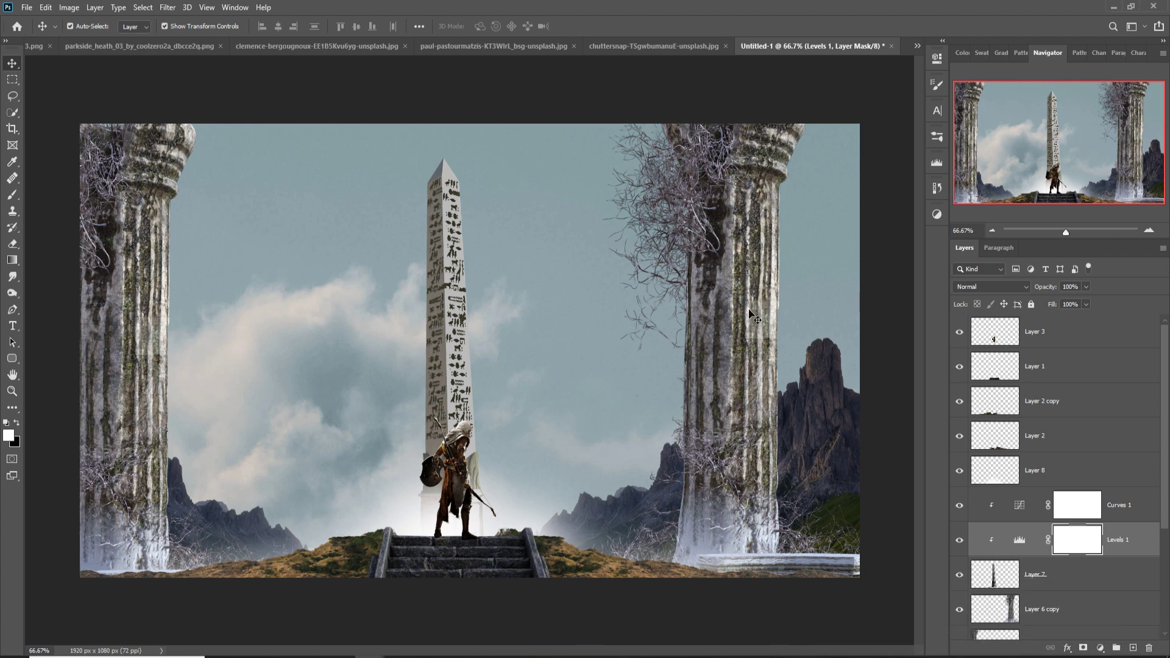
- Create Layer 9 and clip it to the right pillar layer
click(1090, 576)
click(1105, 609)
click(1133, 648)
right_click(1072, 609)
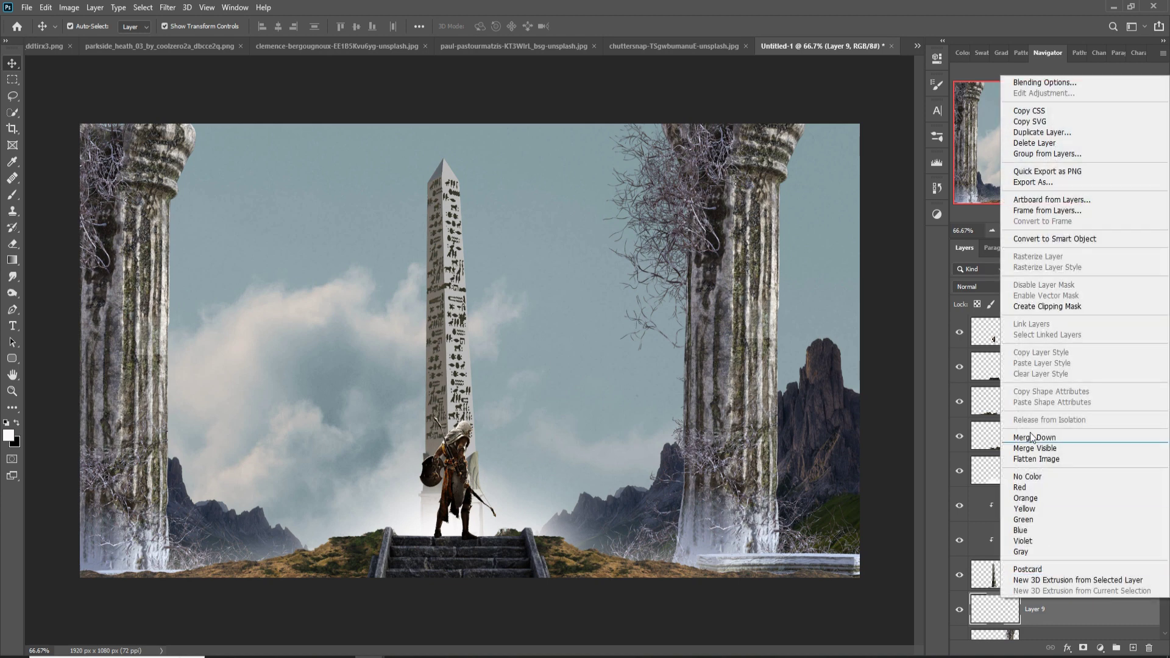
click(1047, 306)
- Paint dark shading over the right pillar's edge and base grass with a 9% opacity brush
click(19, 194)
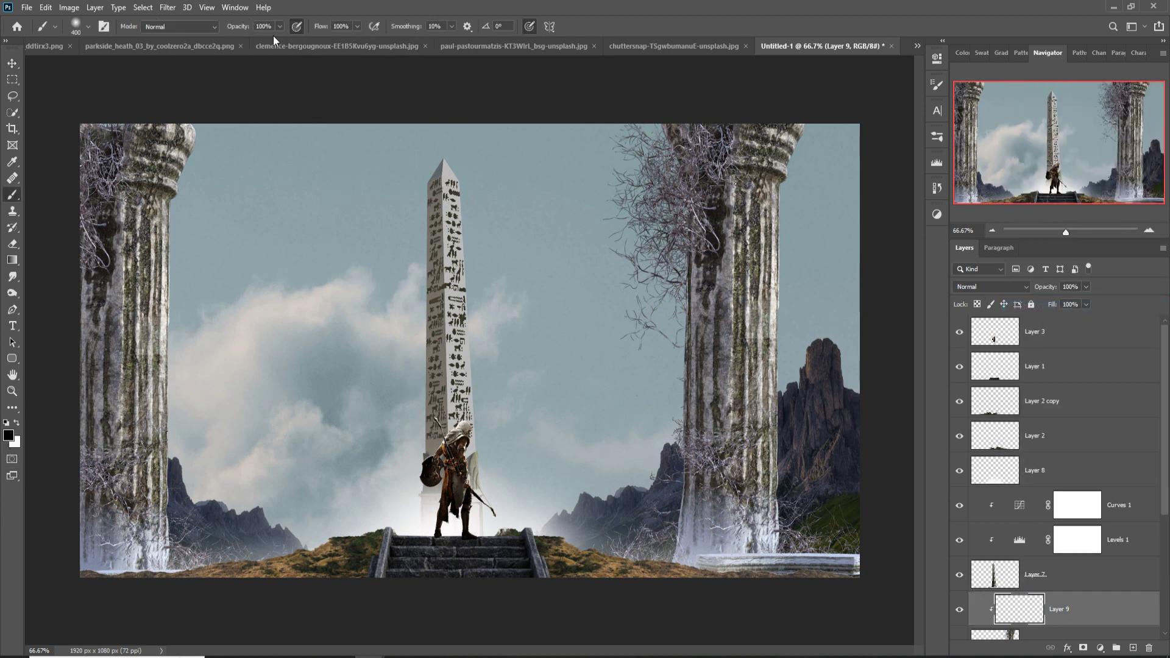
click(279, 26)
mouse_move(762, 390)
mouse_down()
mouse_move(862, 572)
mouse_move(823, 640)
mouse_move(849, 627)
mouse_up()
mouse_move(853, 182)
mouse_down()
mouse_move(859, 332)
mouse_move(841, 610)
mouse_move(857, 657)
mouse_move(919, 655)
mouse_move(794, 657)
mouse_up()
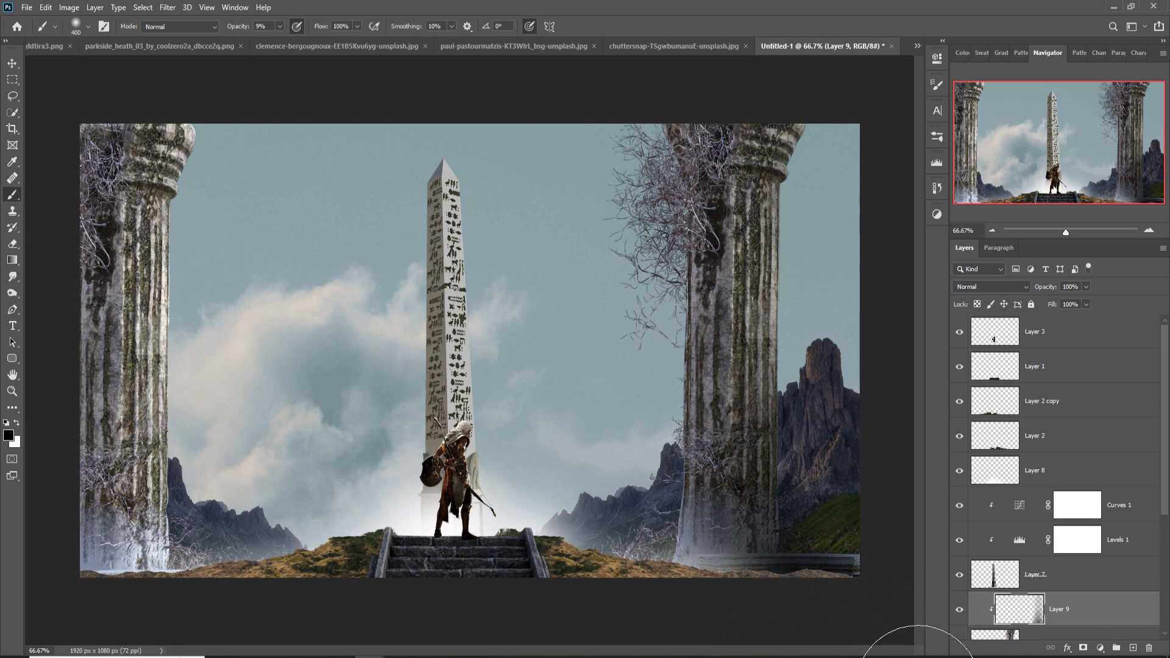
- Merge Layer 2 and Layer 2 copy into a single layer
click(1079, 410)
shift+click(1082, 440)
right_click(1082, 407)
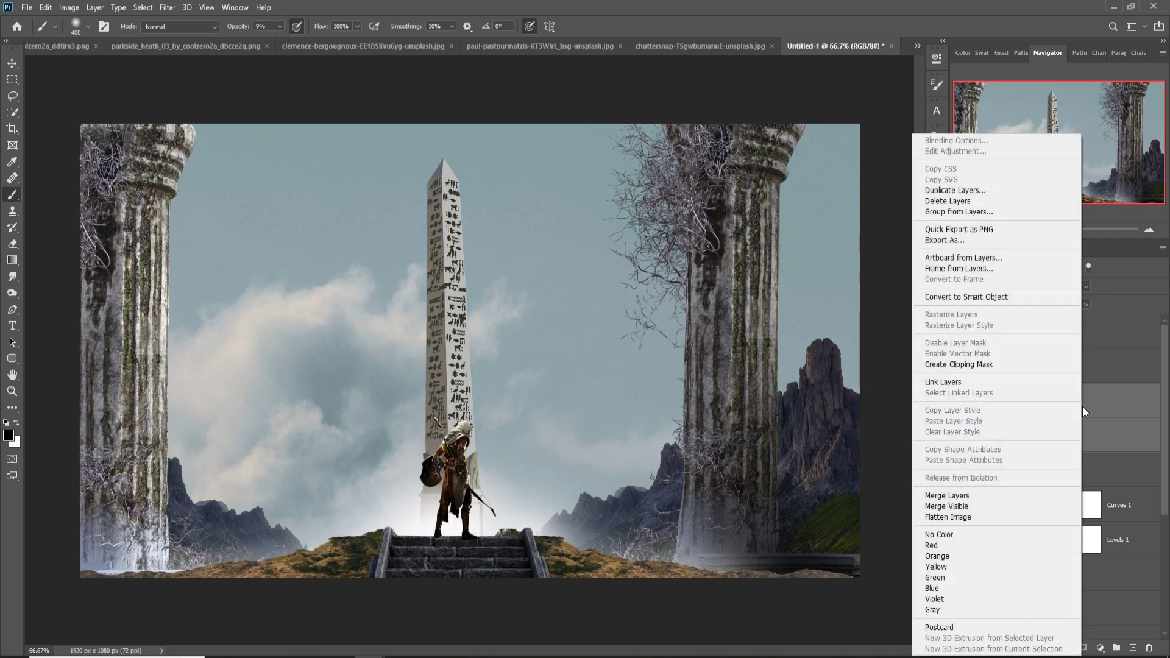
click(999, 364)
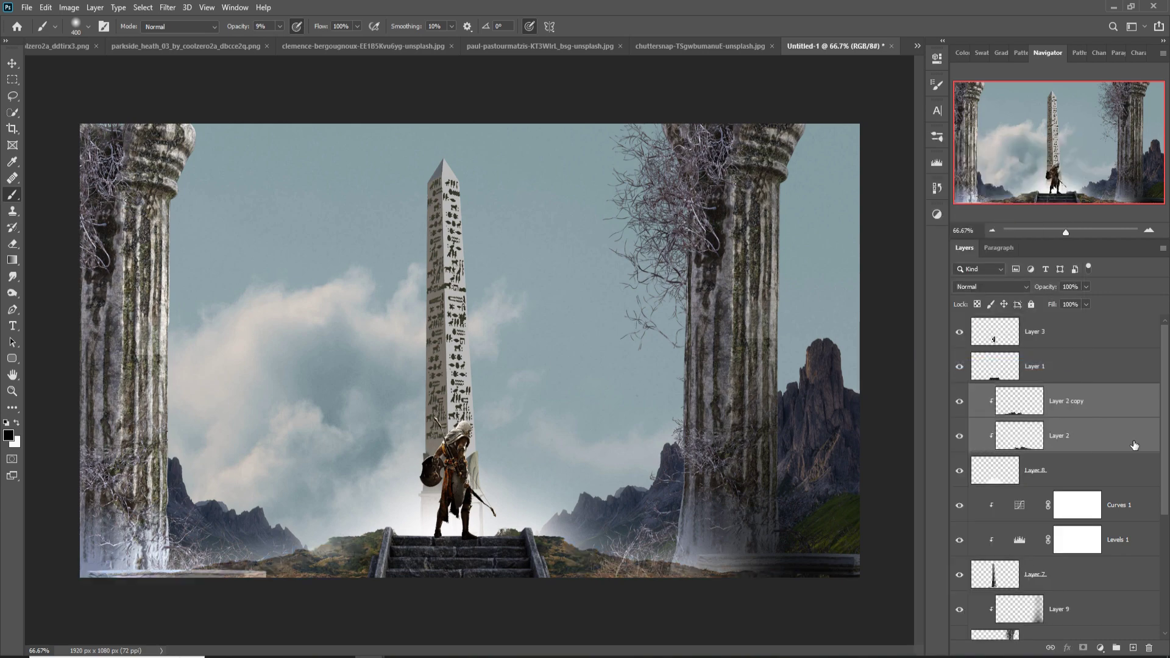
right_click(1082, 407)
click(1036, 490)
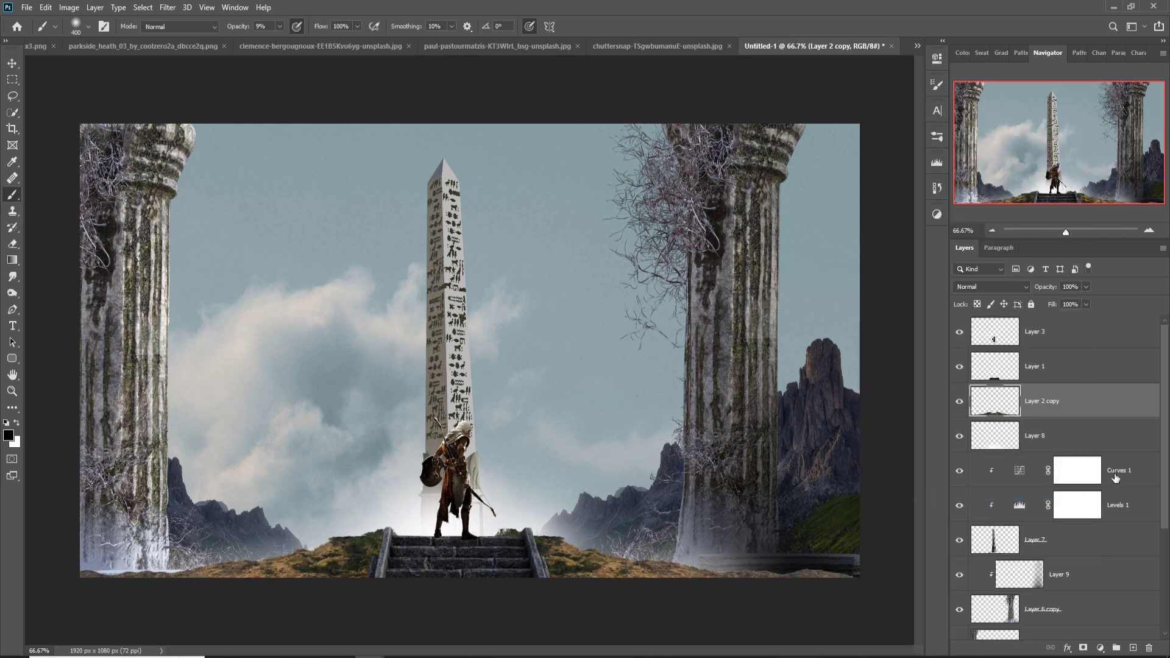
- Add a new Layer 10 clipped onto the merged Layer 2 copy hillside
click(1132, 648)
right_click(1036, 396)
click(1000, 364)
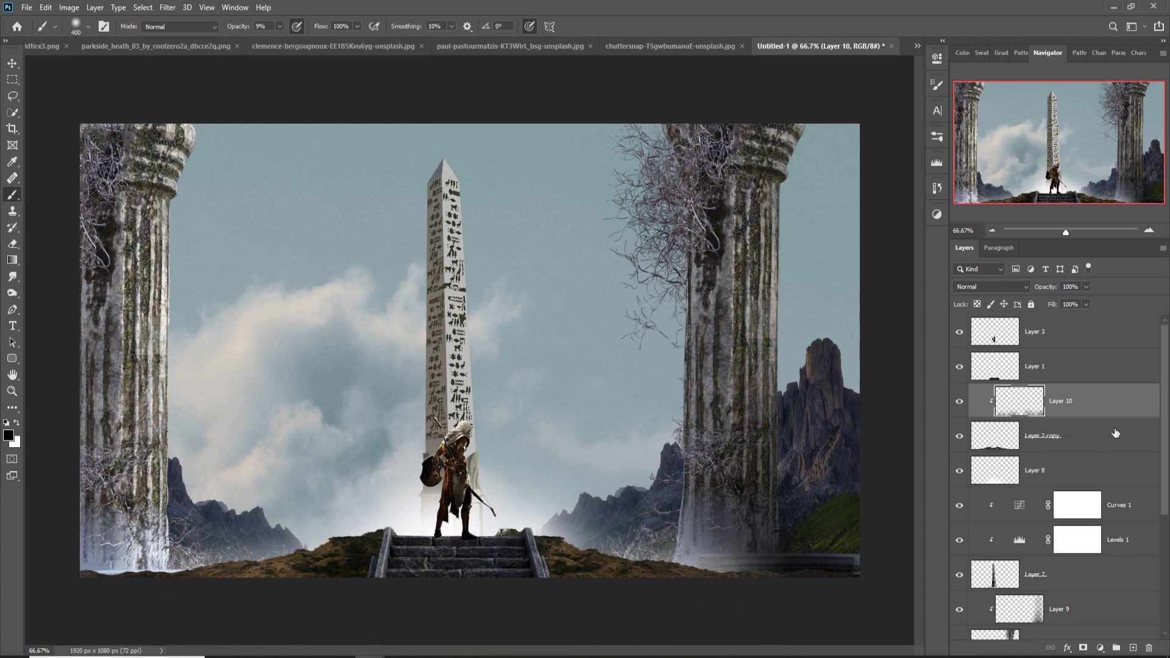
click(12, 63)
- Create Layer 11 and clip it to the left pillar's Layer 6
click(134, 366)
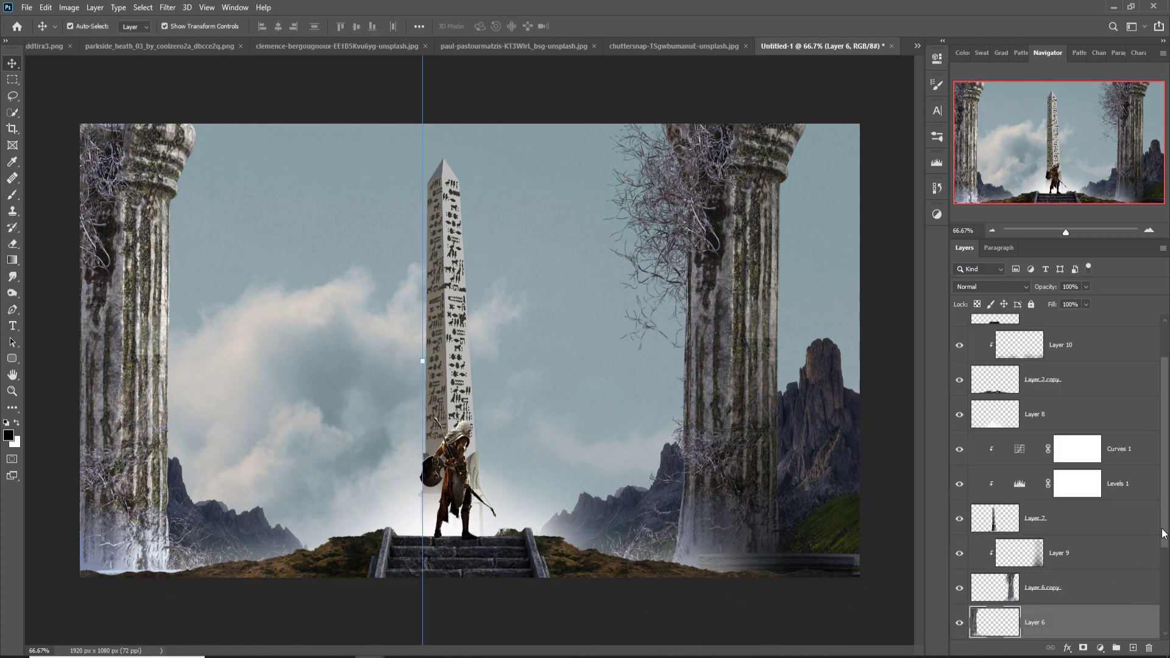
click(1134, 648)
right_click(1090, 618)
click(1066, 323)
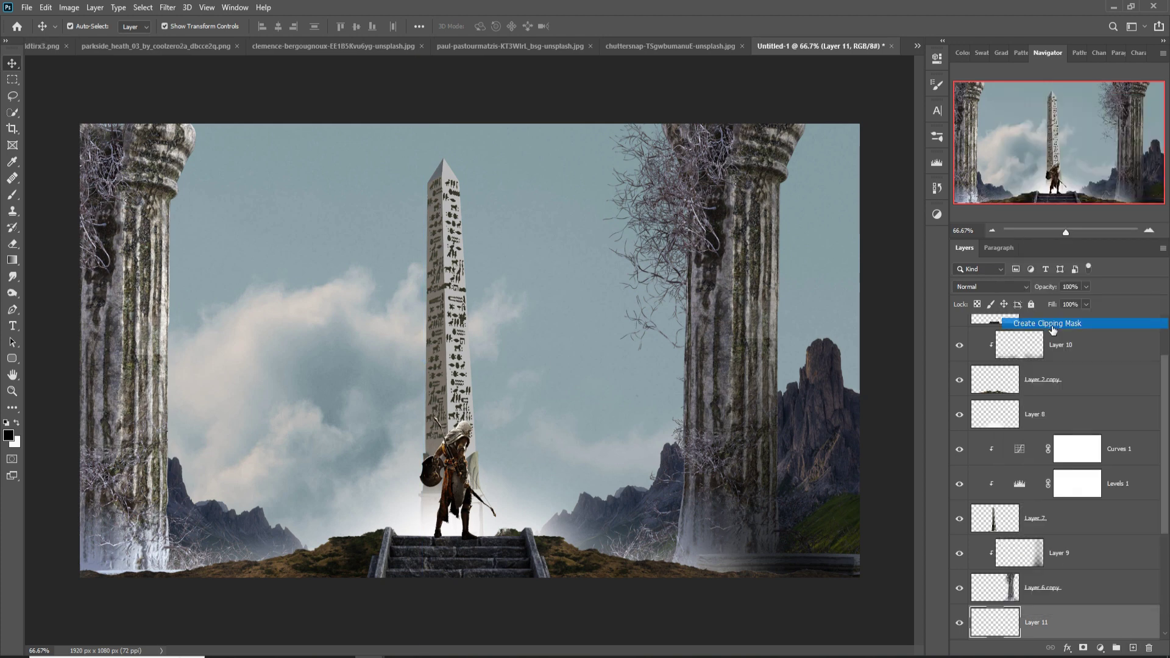
- With a 200 px brush, darken the mist at the left pillar's base and up its length
click(7, 195)
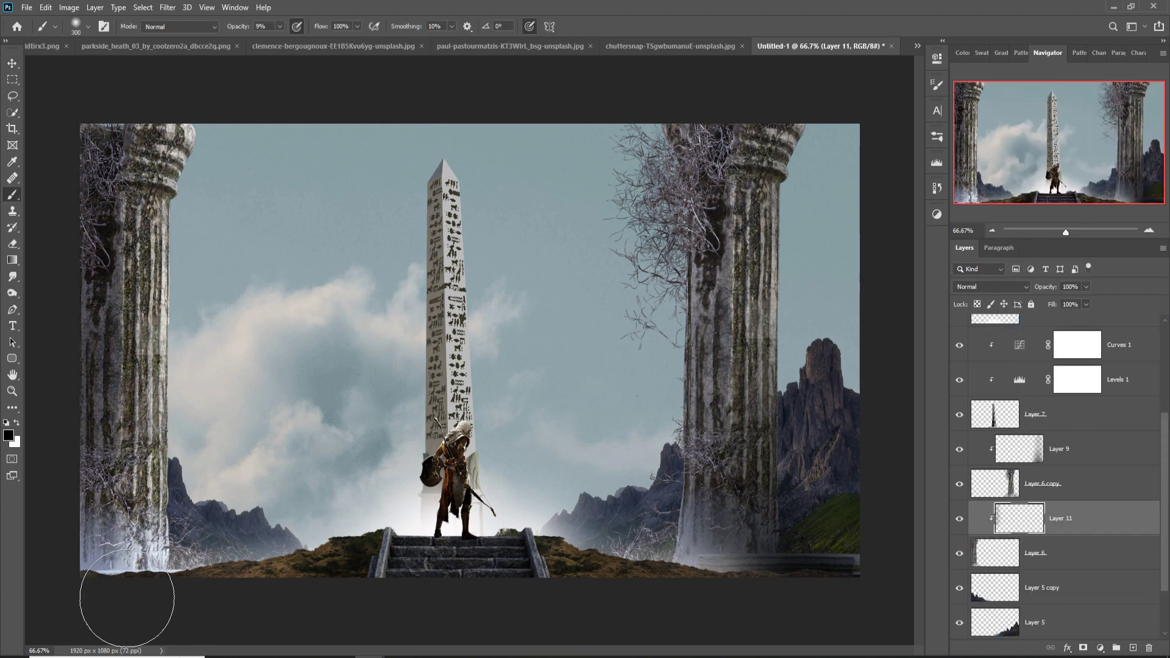
key(bracketleft)
key(bracketleft)
drag(122, 603, 138, 646)
drag(115, 546, 123, 543)
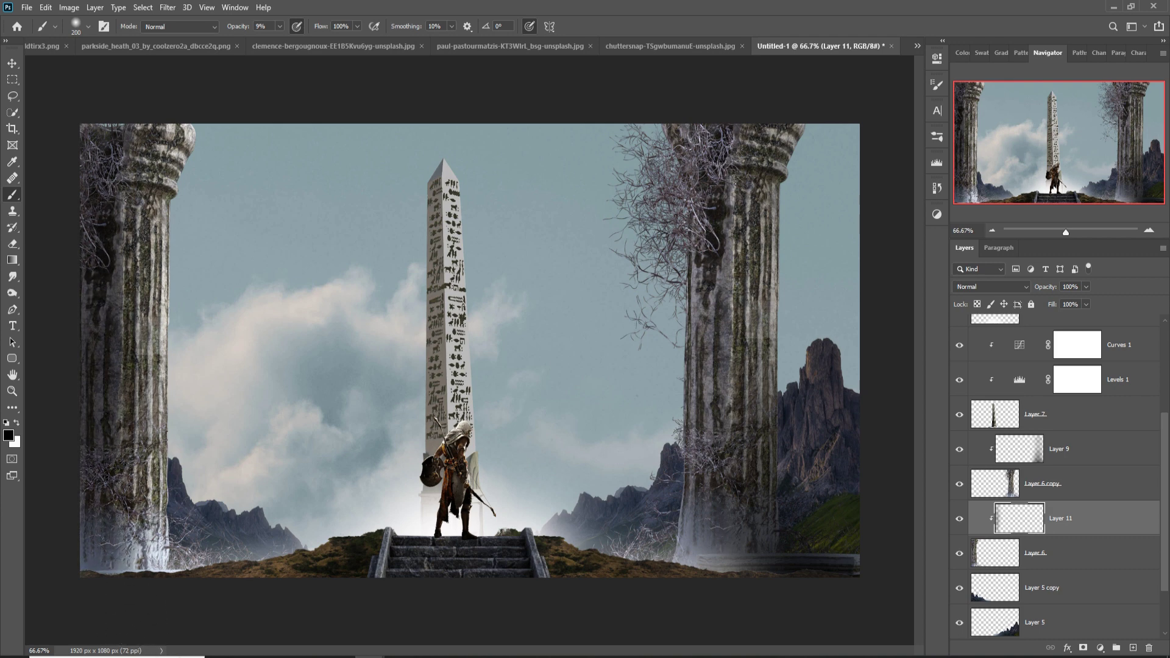
drag(160, 413, 158, 266)
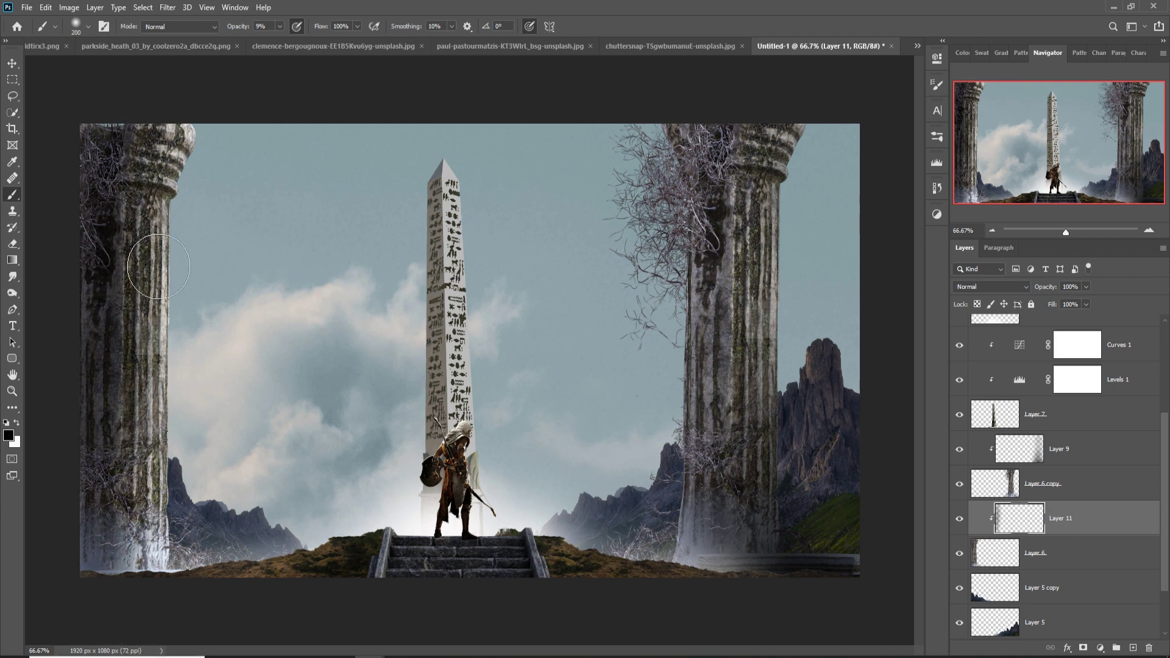
click(12, 63)
click(448, 197)
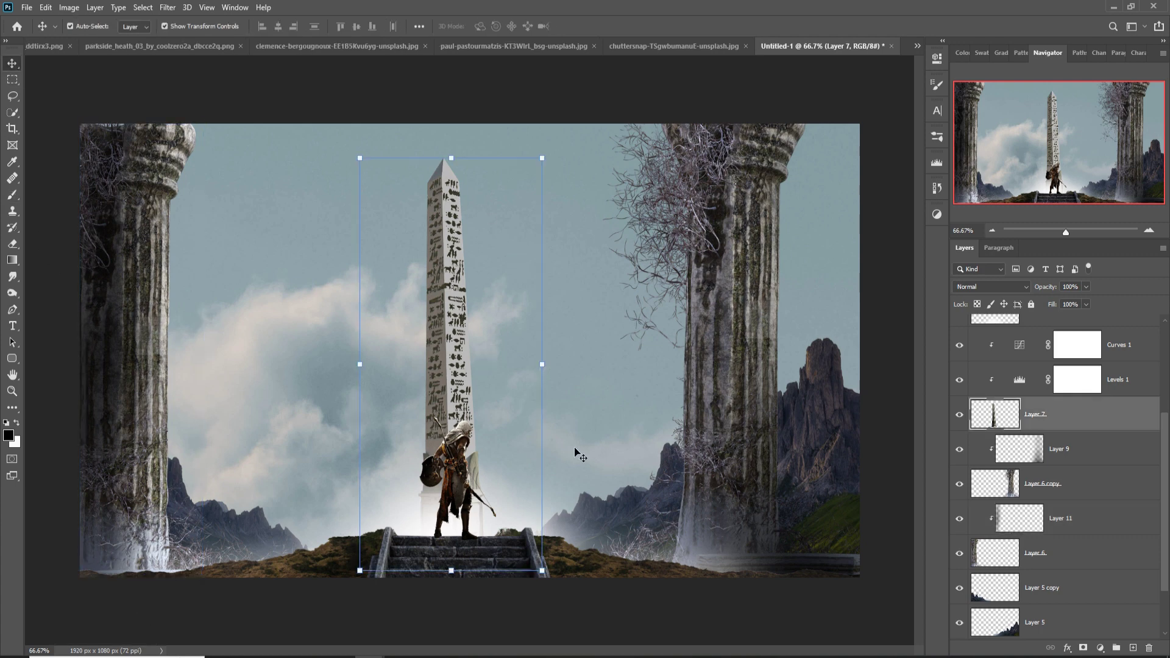
- Quick-select the clouds in the chuttersnap sky photo and drag them into Untitled-1 as Layer 12
click(646, 45)
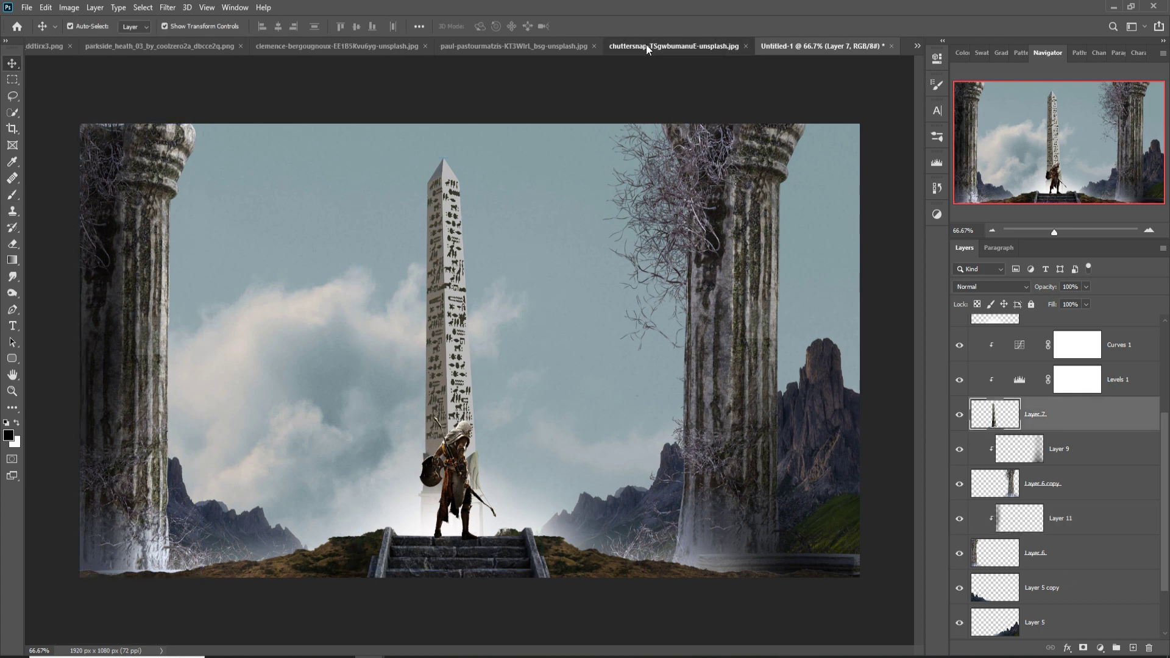
click(12, 113)
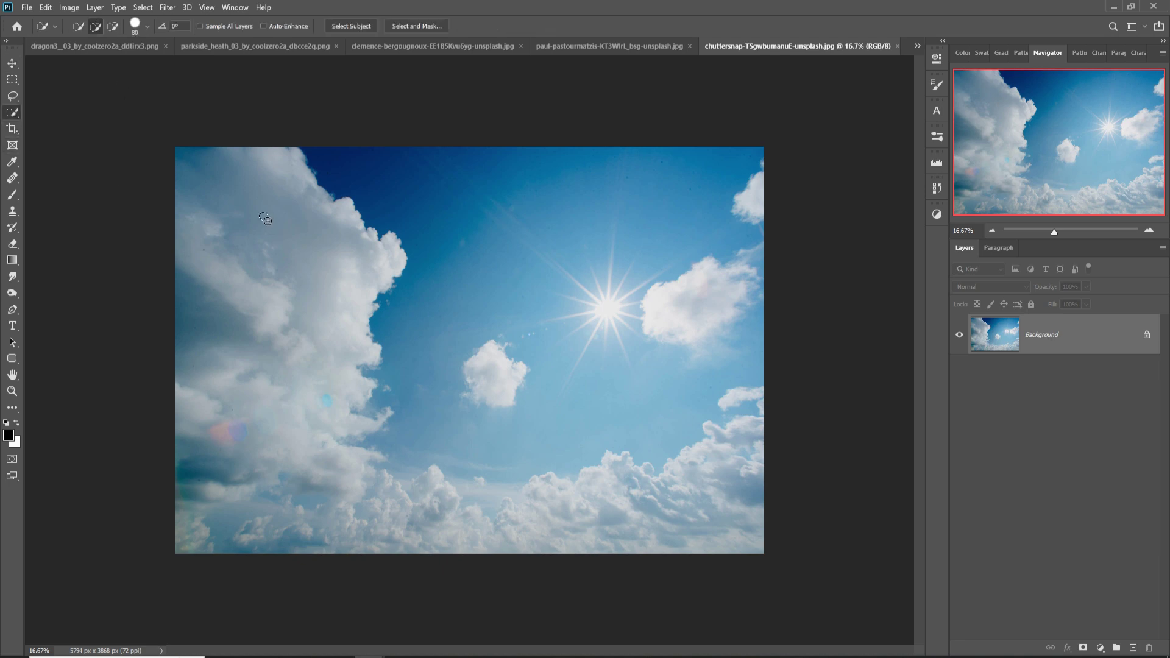
drag(298, 507, 495, 539)
click(13, 63)
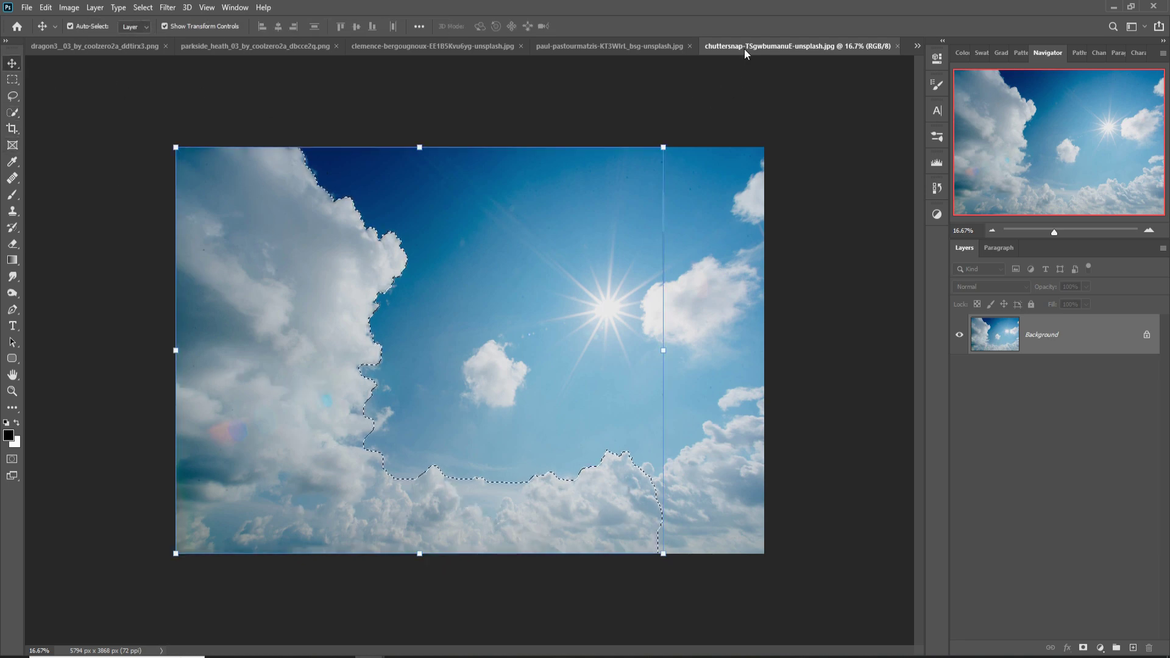
drag(744, 49, 741, 81)
drag(861, 301, 544, 257)
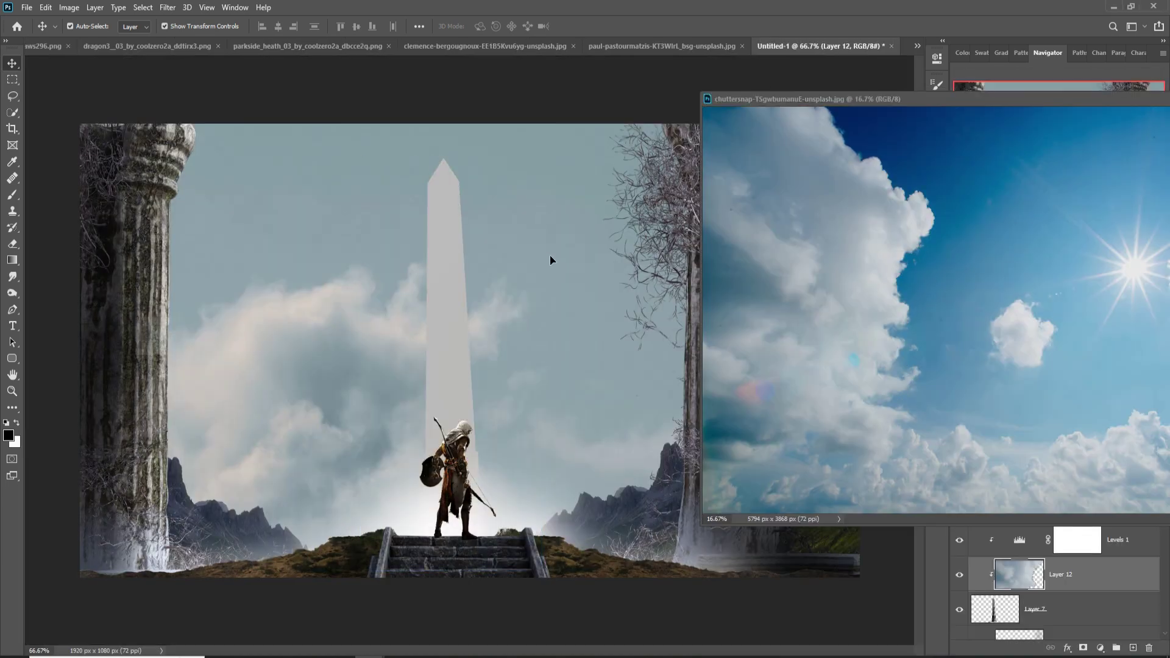
drag(976, 107, 536, 323)
click(755, 338)
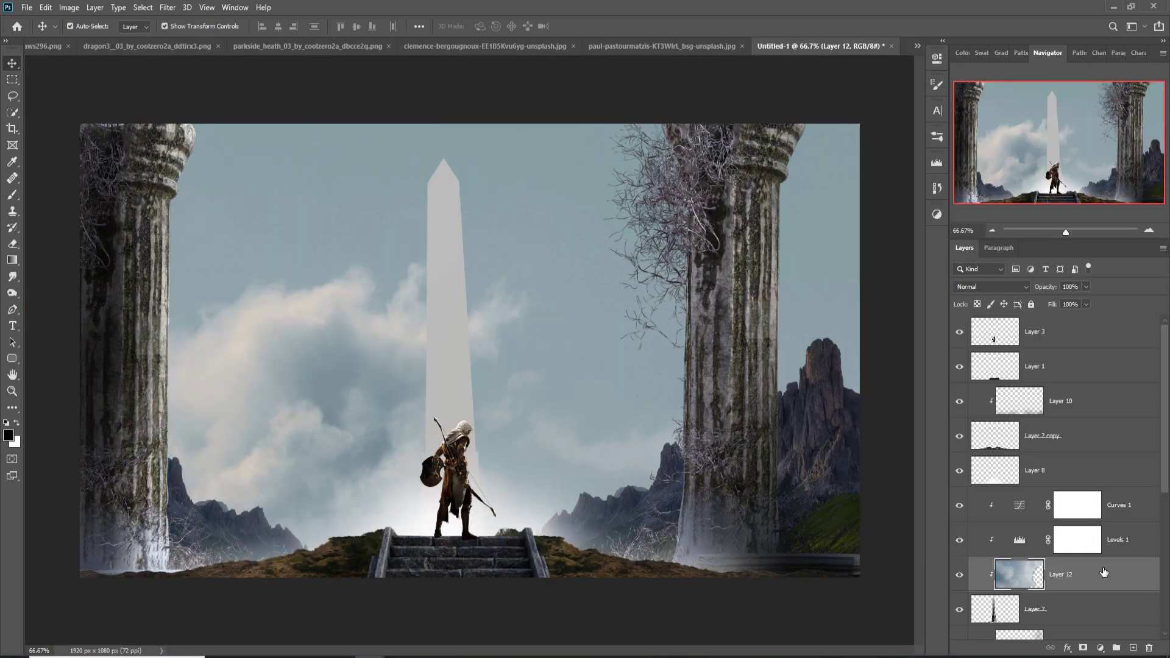
- Move Layer 12 lower in the layer stack and shift the clouds down and left
mouse_move(1104, 572)
mouse_down()
mouse_move(1125, 639)
mouse_move(1091, 571)
mouse_up()
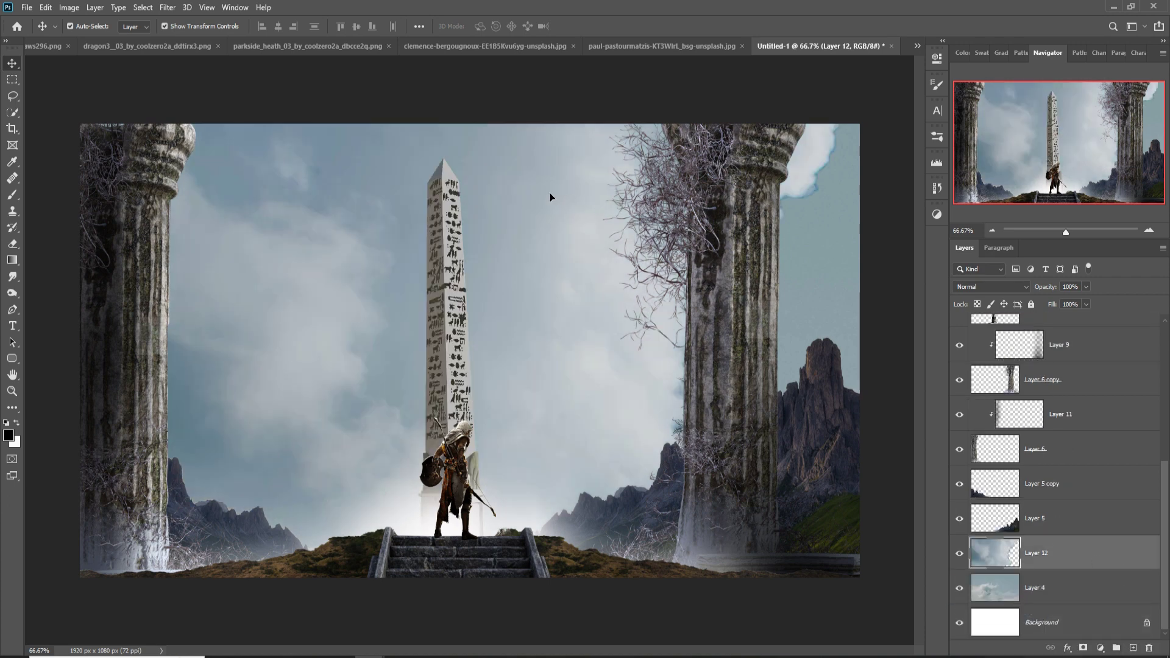
mouse_move(543, 226)
mouse_down()
mouse_move(534, 305)
mouse_move(305, 382)
mouse_up()
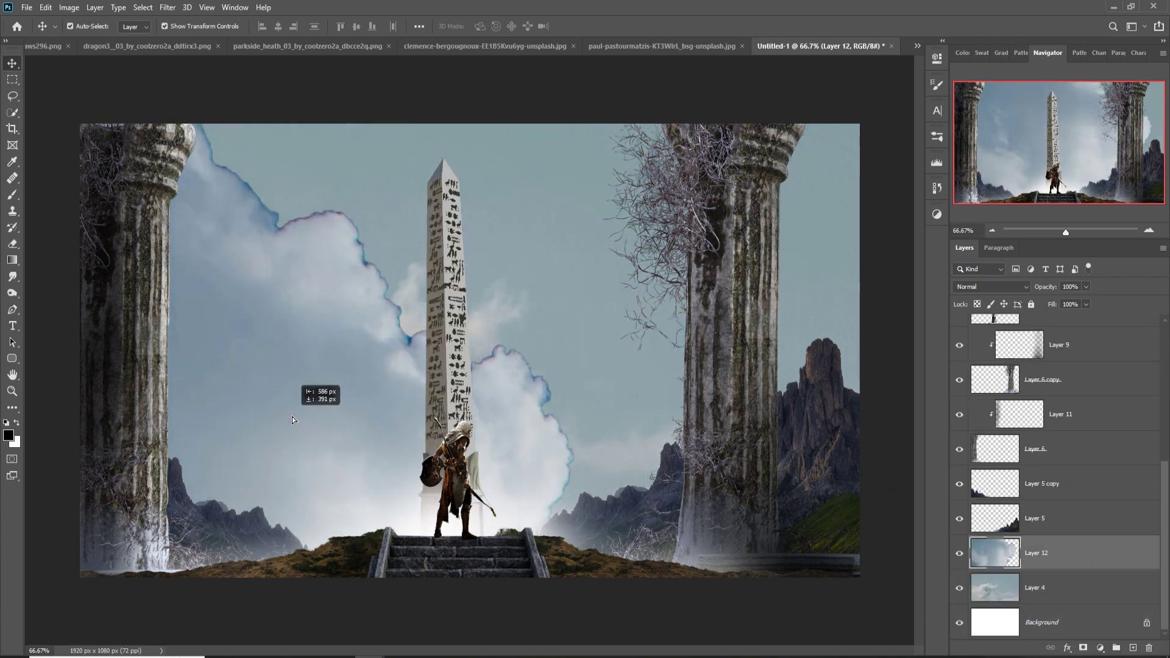
mouse_move(573, 277)
mouse_down()
mouse_move(254, 413)
mouse_move(287, 396)
mouse_up()
- Scale the clouds to about 45%, flip them horizontally, and rotate them into place
key(ctrl+t)
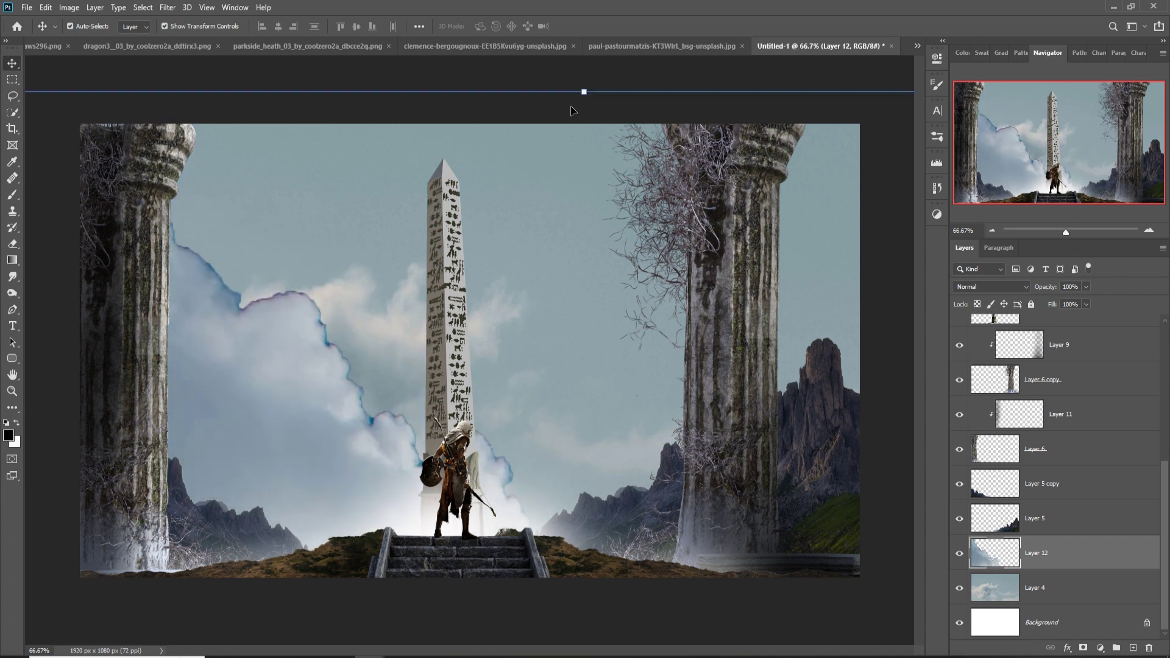
mouse_move(576, 171)
mouse_down()
mouse_move(729, 110)
mouse_move(561, 386)
mouse_up()
drag(340, 493, 352, 161)
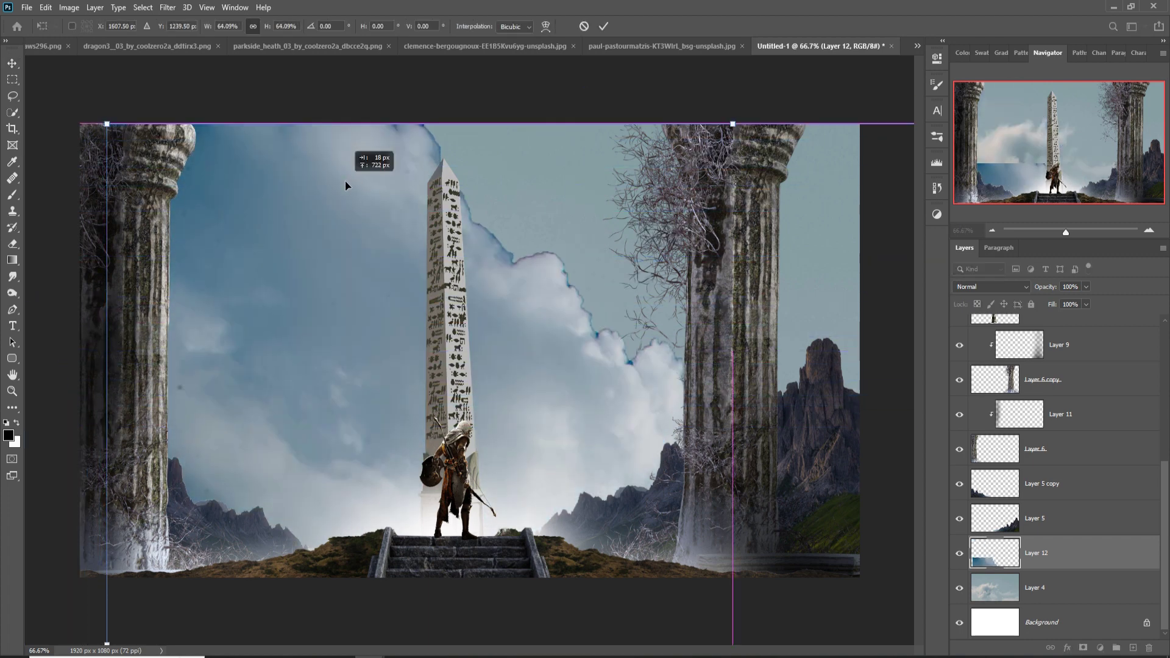
mouse_move(738, 129)
mouse_down()
mouse_move(597, 154)
mouse_move(518, 476)
mouse_move(534, 463)
mouse_move(559, 174)
mouse_move(549, 167)
mouse_up()
click(46, 7)
mouse_move(65, 295)
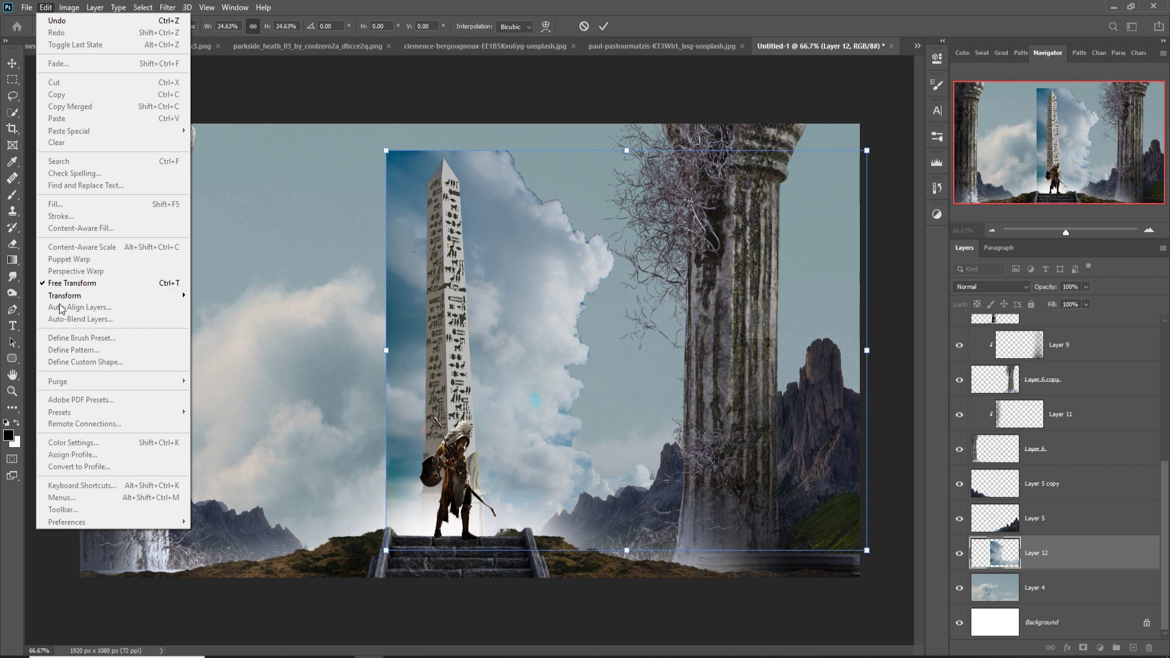
click(222, 490)
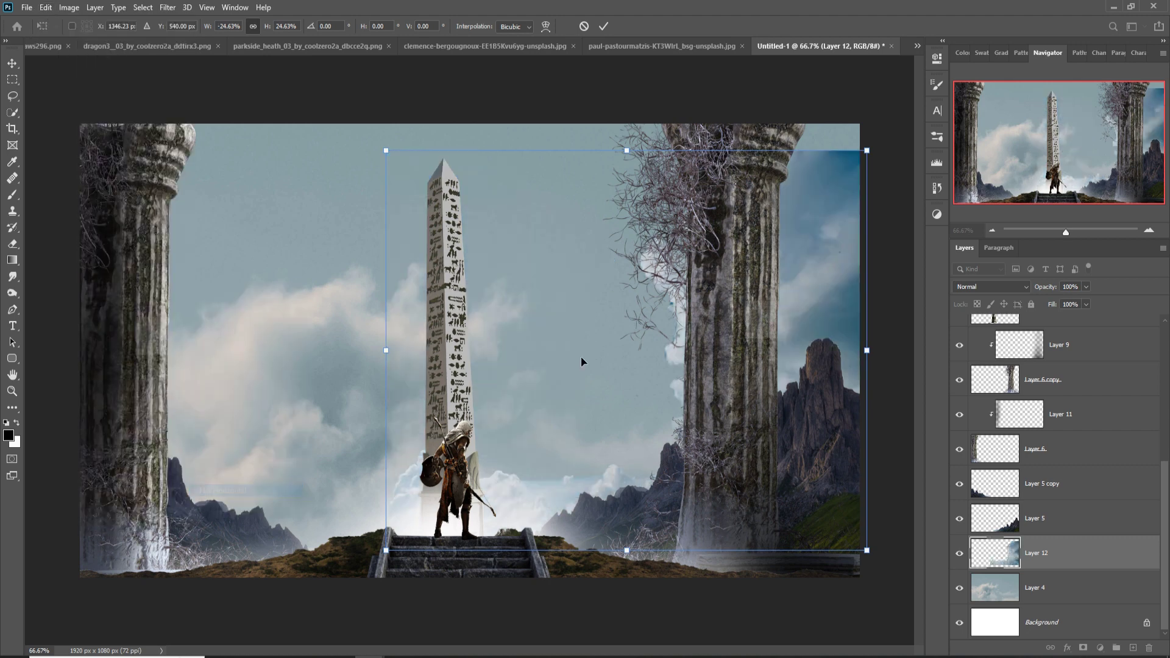
click(604, 25)
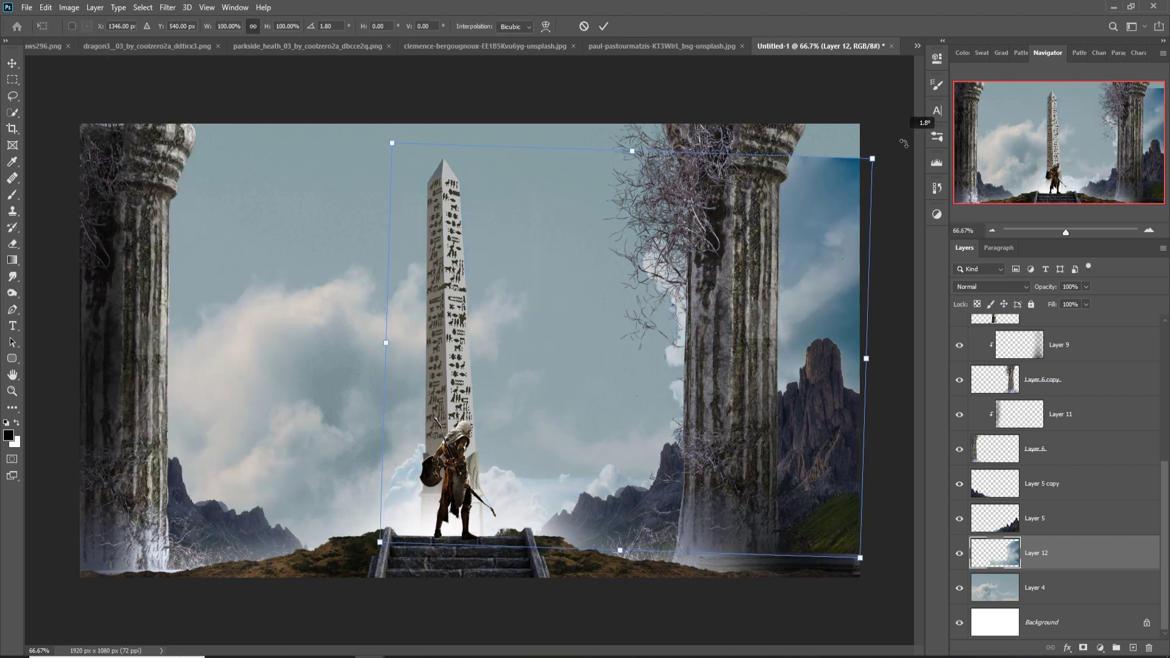
mouse_move(883, 144)
mouse_down()
mouse_move(878, 158)
mouse_move(905, 133)
mouse_move(650, 66)
mouse_move(519, 117)
mouse_up()
mouse_move(820, 267)
mouse_down()
mouse_move(685, 257)
mouse_move(717, 208)
mouse_up()
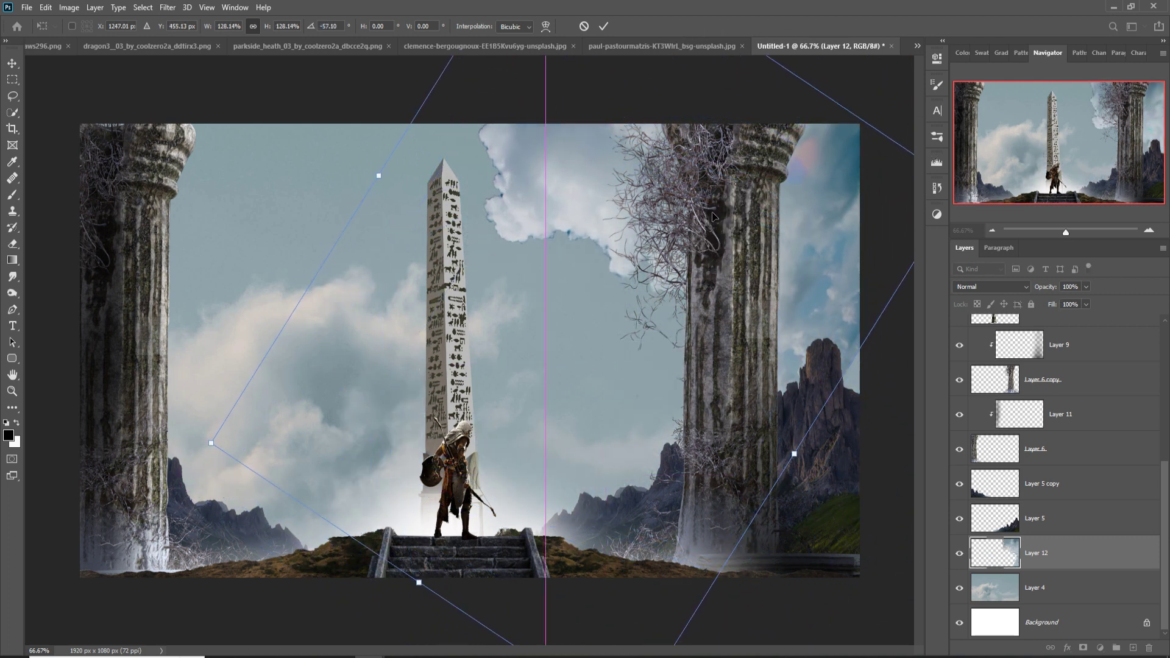
- Warp Layer 12, sweeping the top cloud over the obelisk and stretching lower clouds to the lower right
click(198, 7)
mouse_move(45, 7)
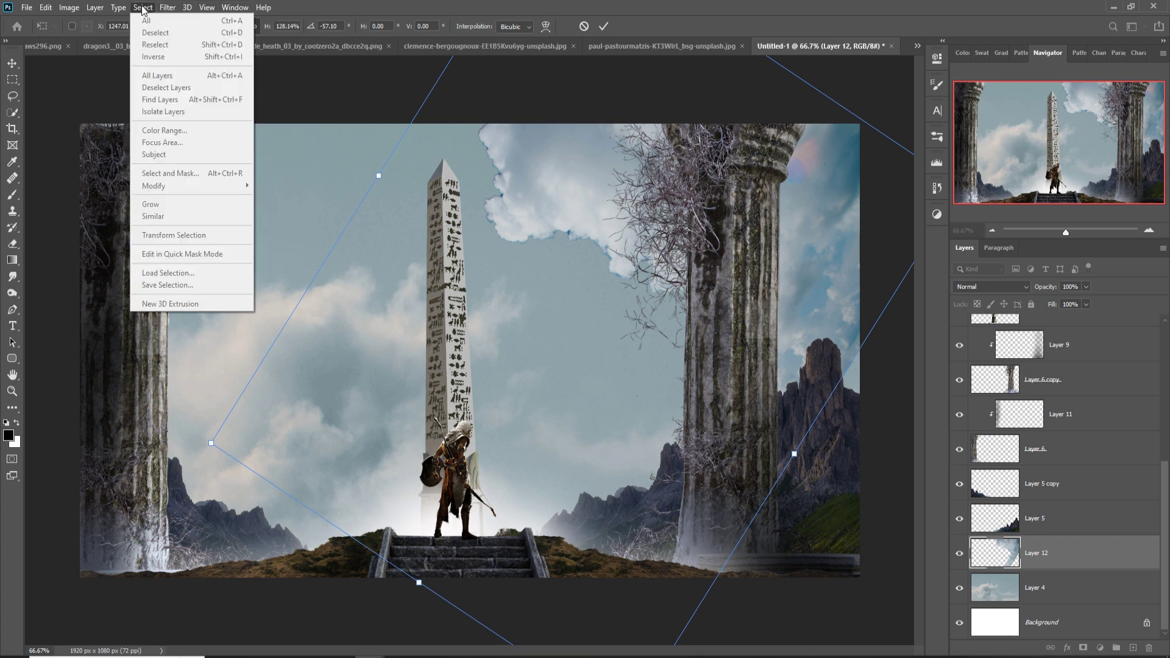
mouse_move(65, 295)
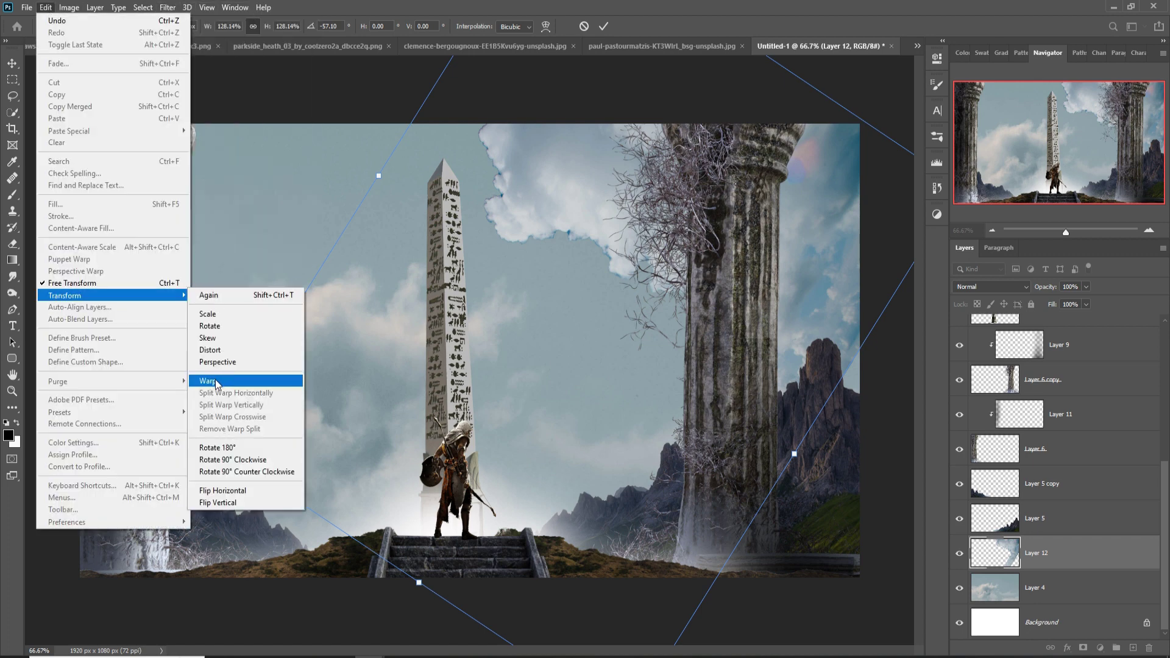
click(222, 382)
mouse_move(579, 238)
mouse_down()
mouse_move(536, 228)
mouse_move(515, 173)
mouse_move(541, 157)
mouse_move(623, 246)
mouse_up()
drag(615, 550, 559, 476)
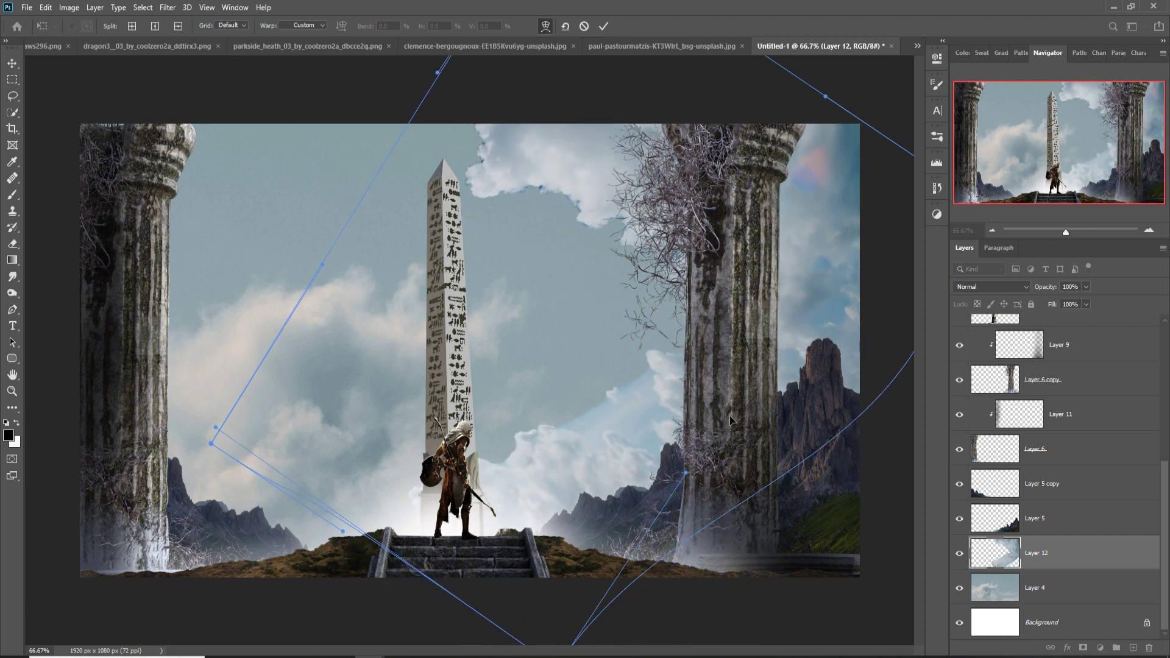
drag(563, 384, 576, 469)
drag(530, 201, 548, 177)
drag(574, 473, 663, 489)
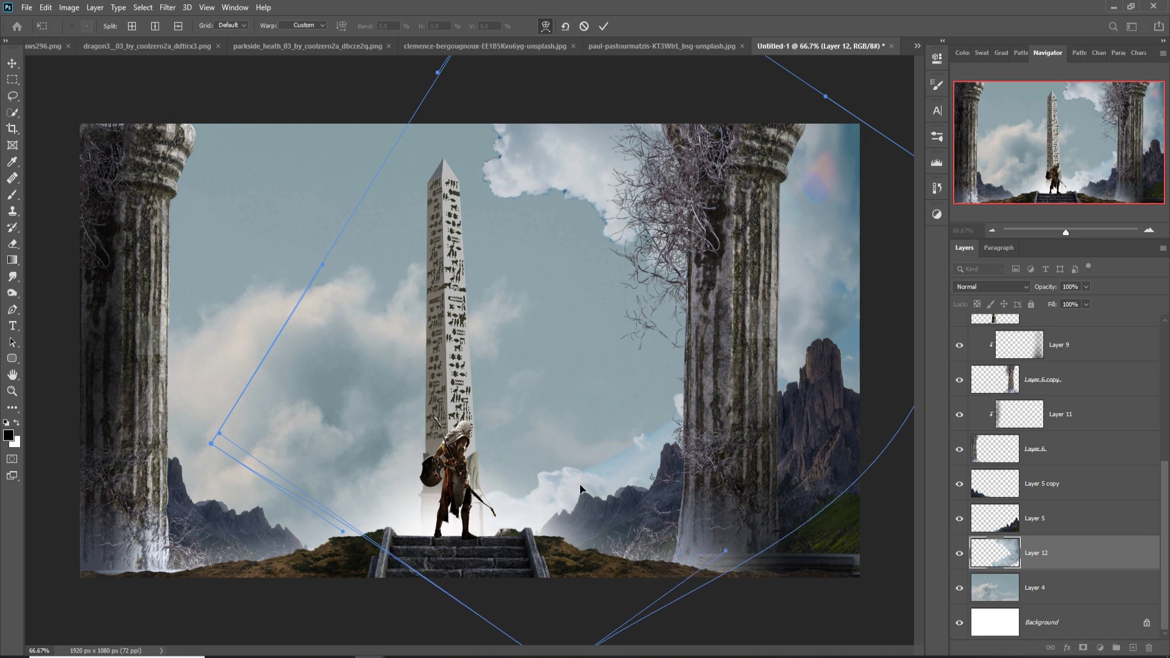
drag(576, 249, 520, 149)
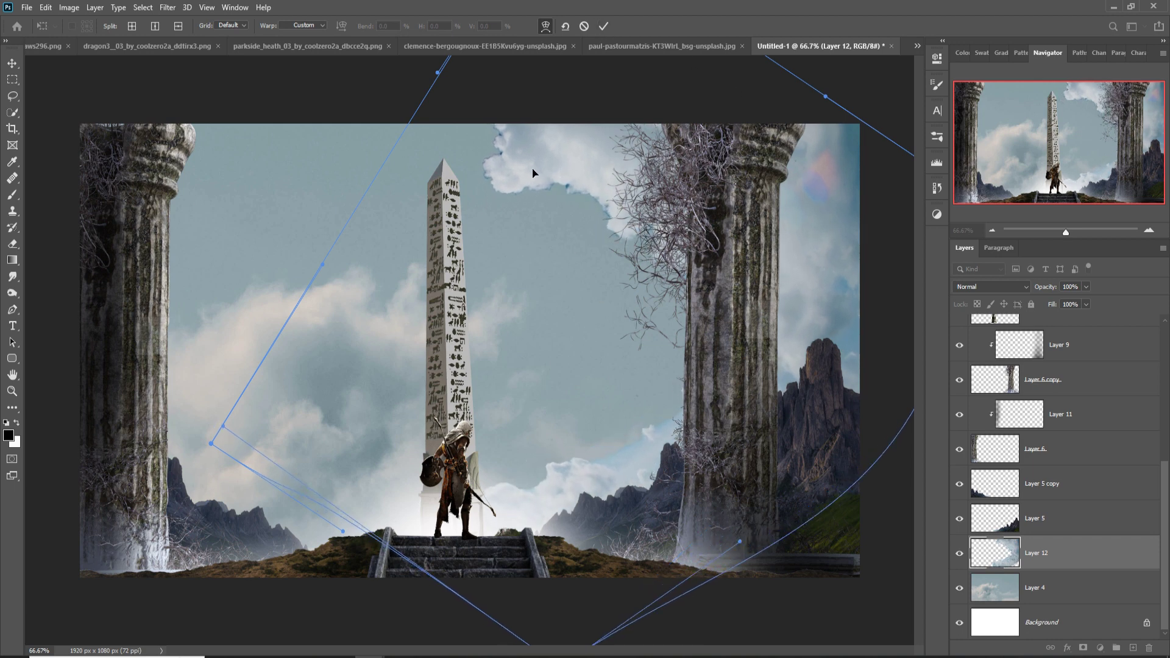
mouse_move(632, 371)
mouse_down()
mouse_move(648, 437)
mouse_move(546, 150)
mouse_up()
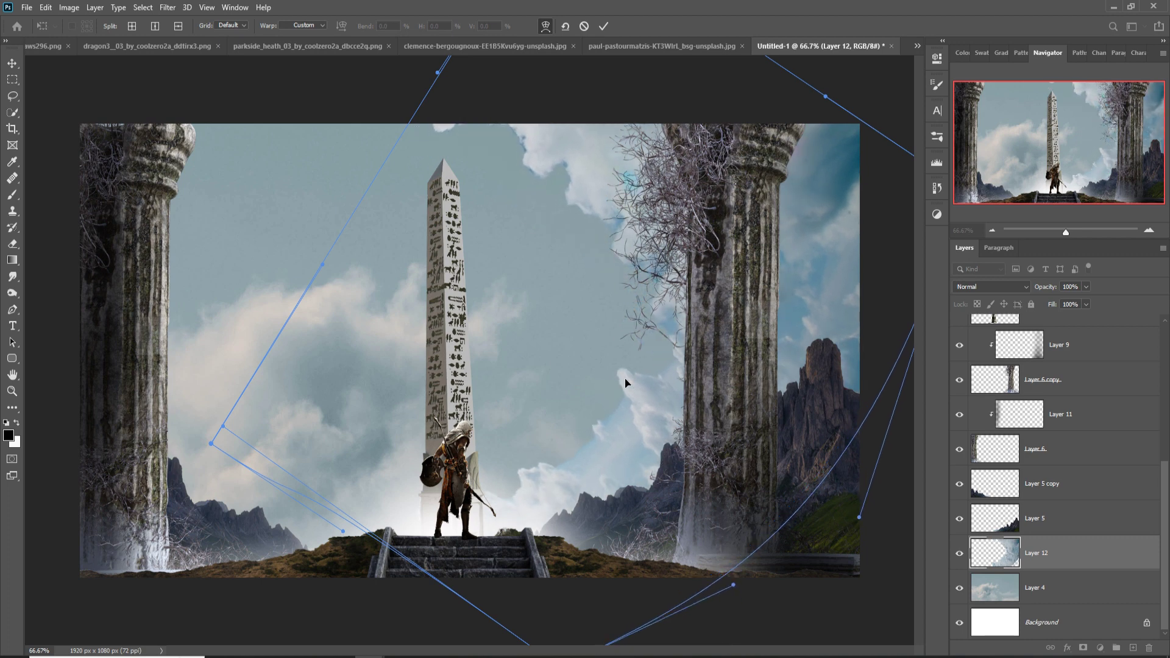
click(605, 26)
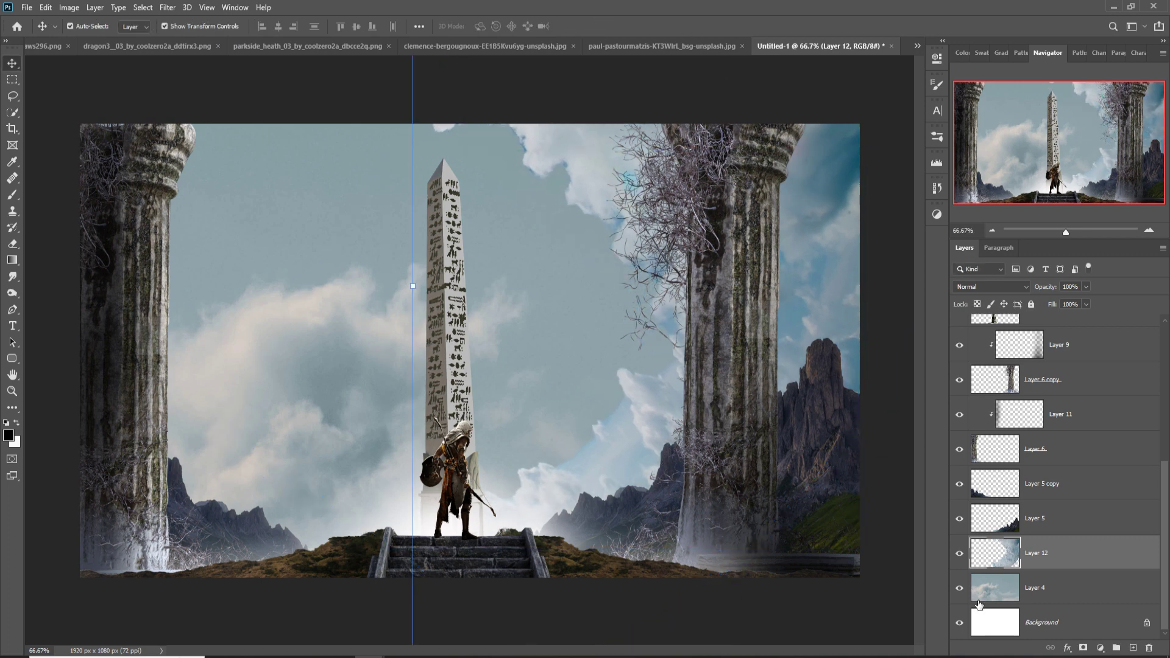
- Paint black on Layer 12's mask at 42% opacity to hide the blue streak near the right pillar
key(b)
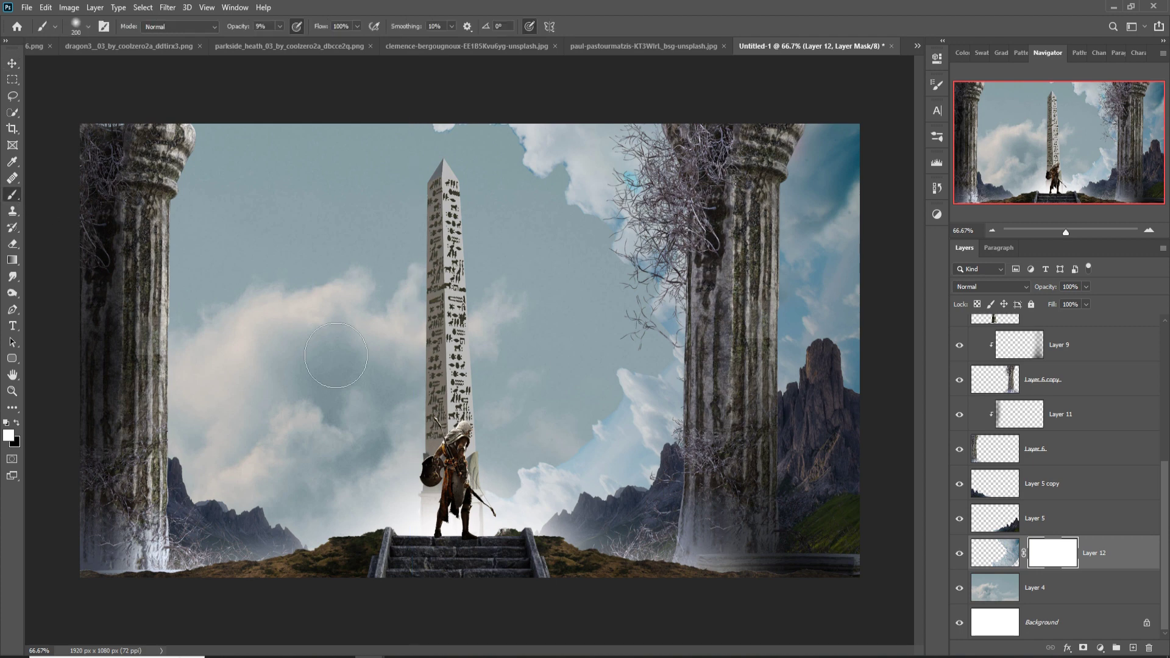
drag(280, 32, 295, 47)
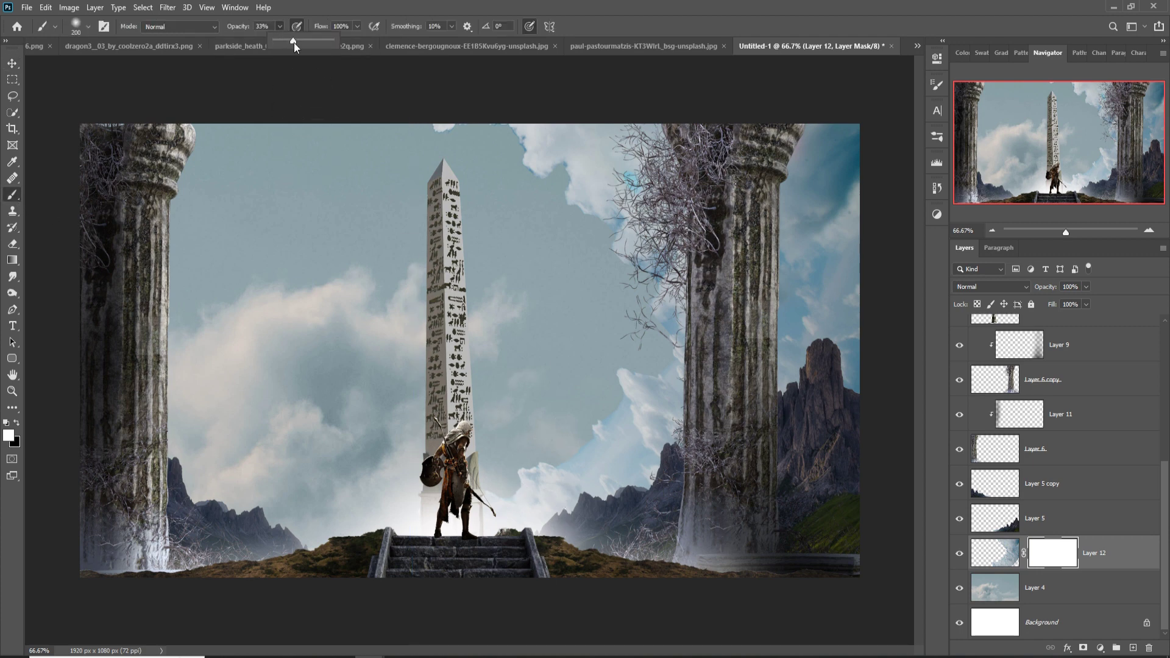
click(566, 542)
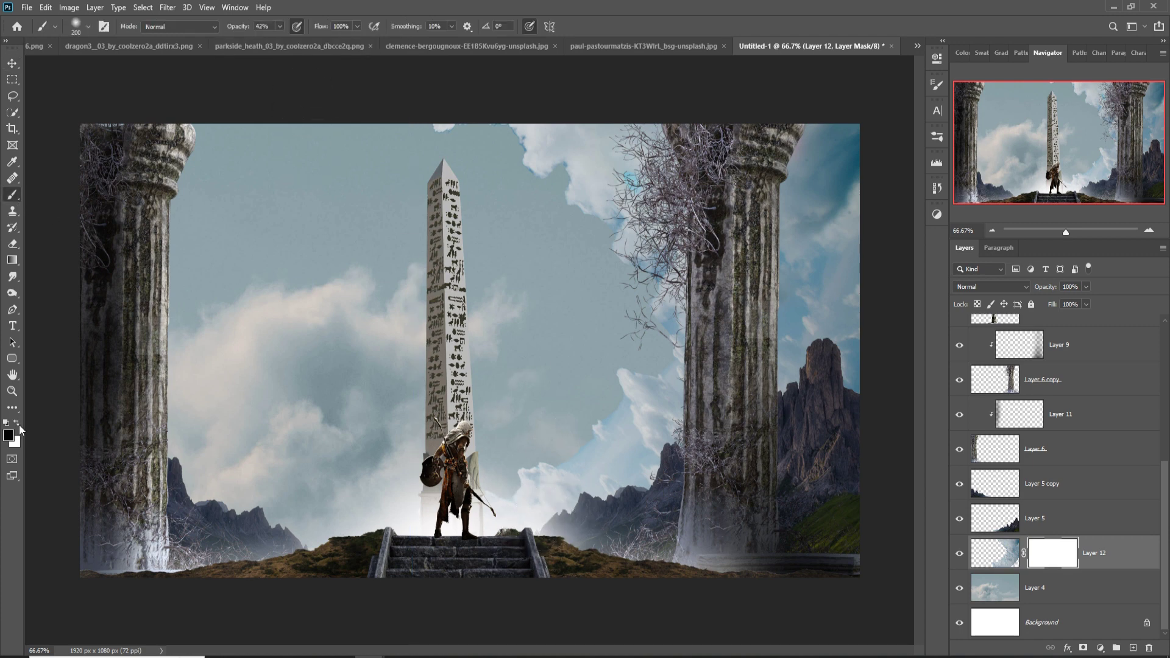
drag(597, 451, 683, 376)
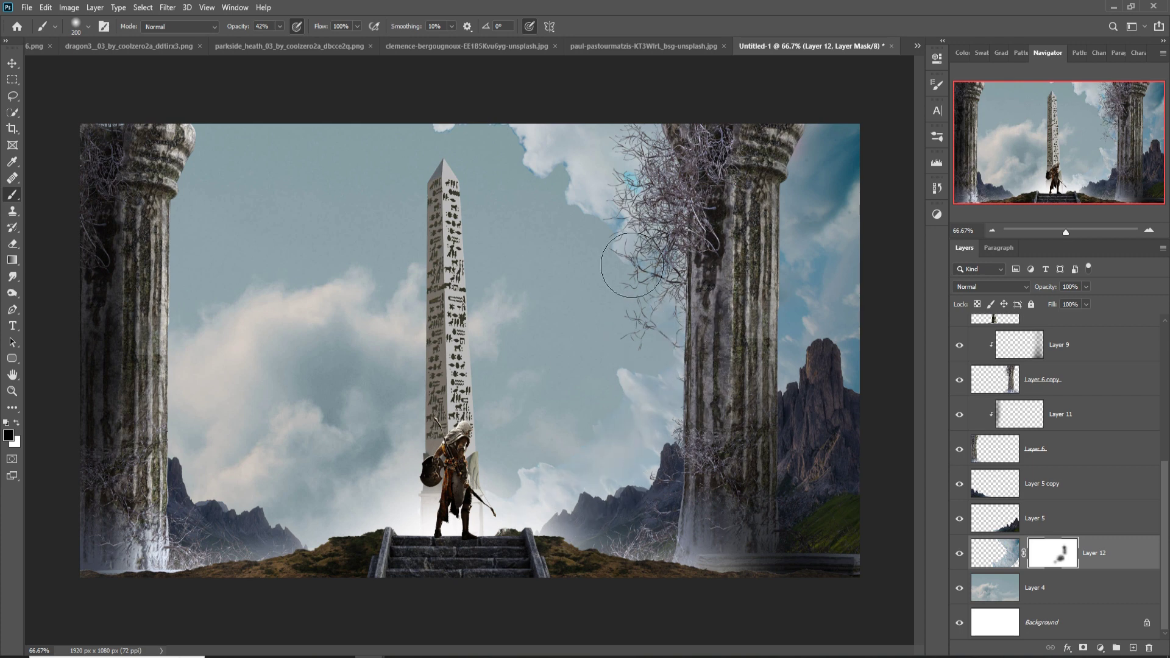
mouse_move(631, 266)
mouse_down()
mouse_move(640, 201)
mouse_move(640, 244)
mouse_move(587, 235)
mouse_move(539, 208)
mouse_up()
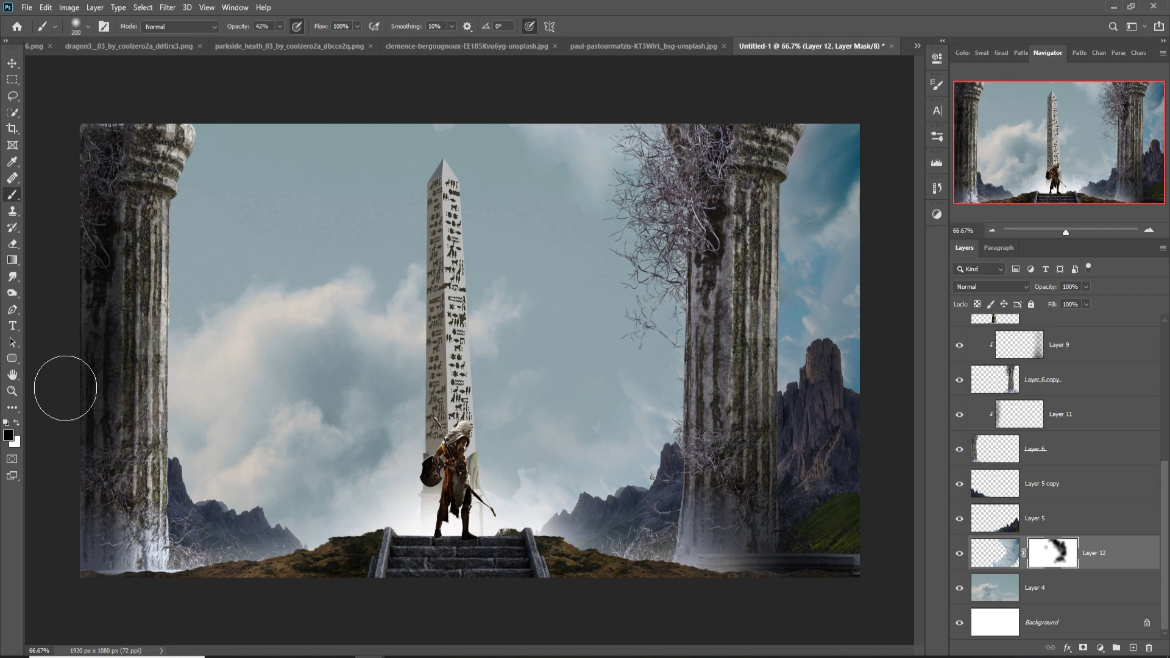
click(12, 63)
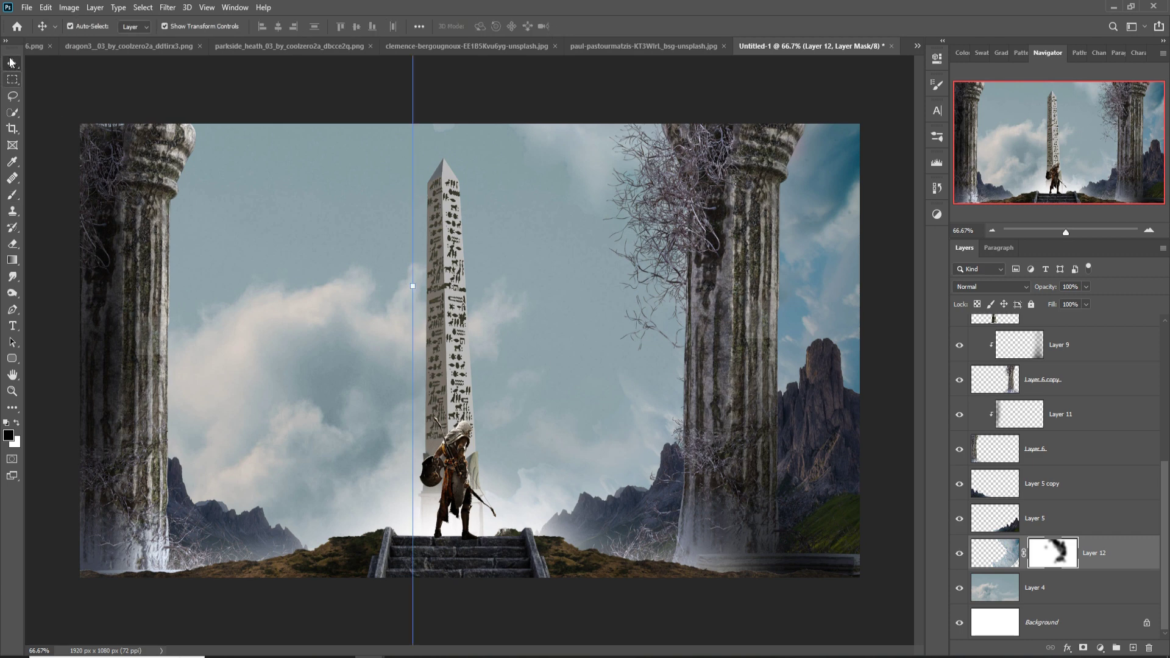
click(454, 320)
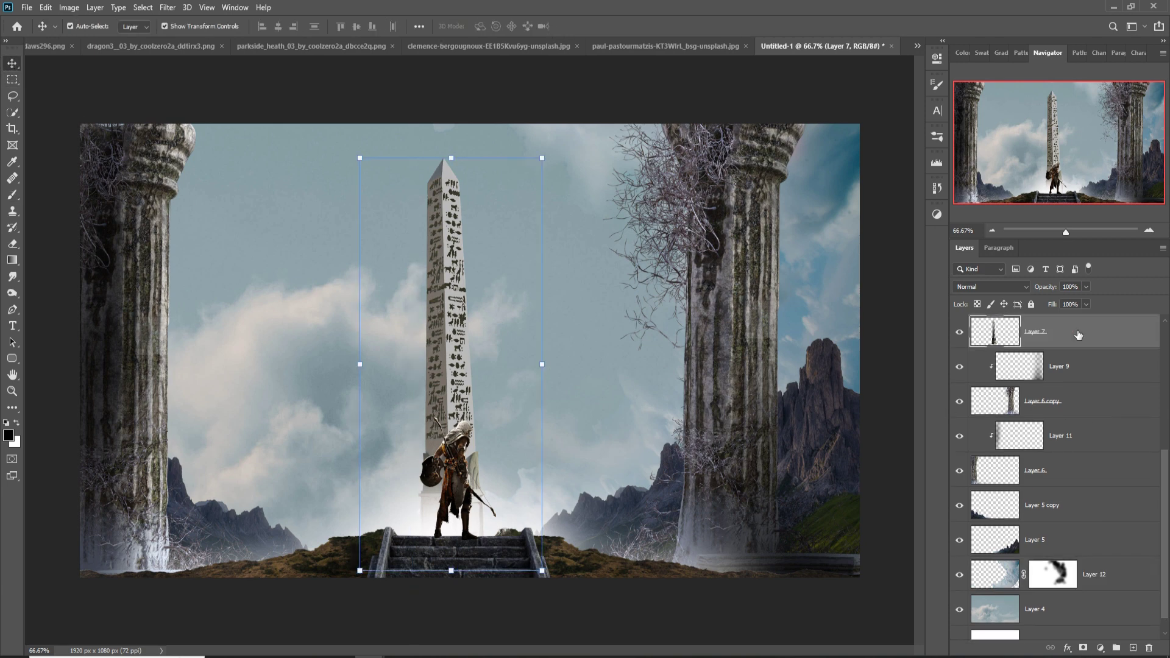
- Add Layer 13 clipped to the obelisk's Layer 7 and brush dark shading down its left edge
click(1133, 648)
key(ctrl+alt+g)
click(13, 196)
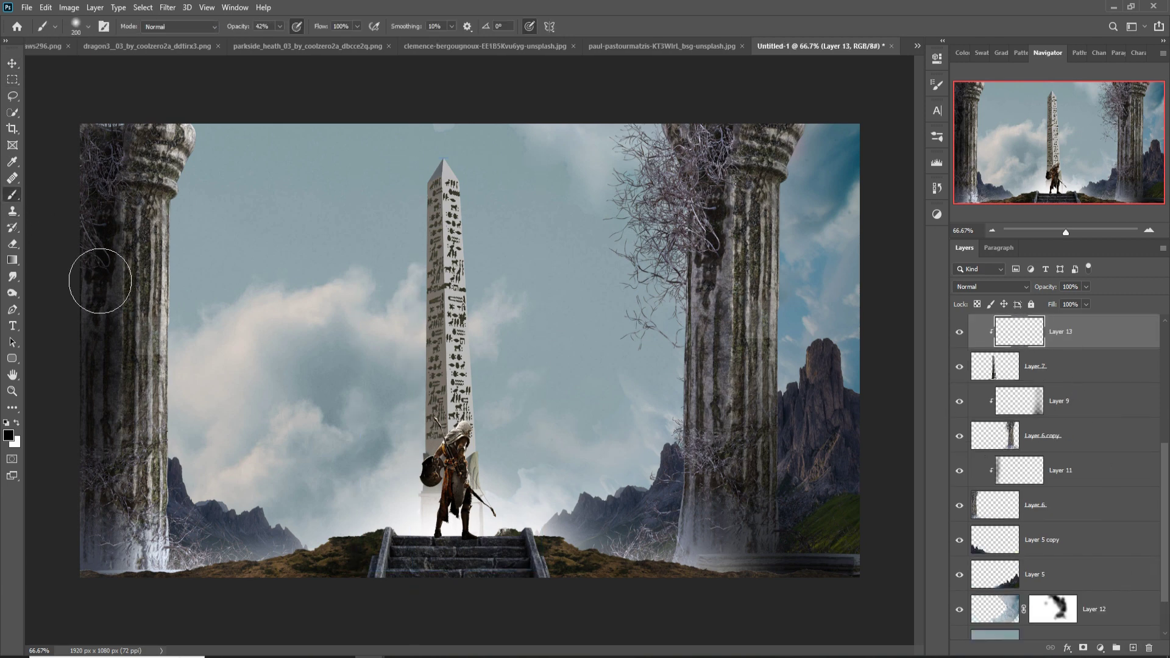
drag(448, 243, 442, 202)
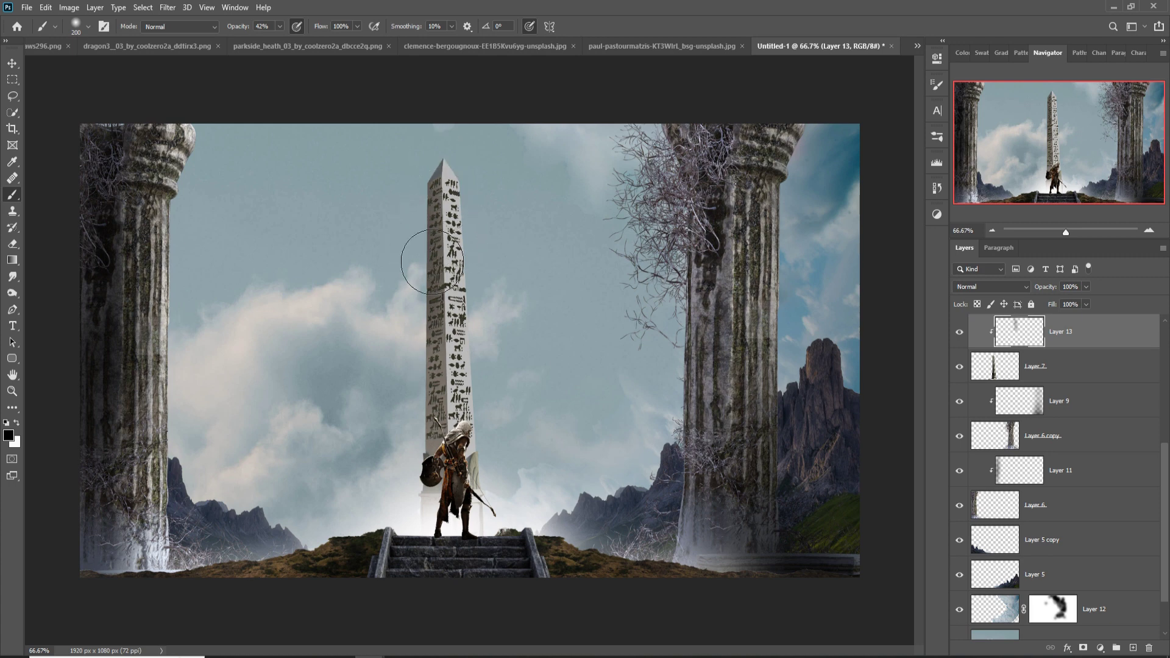
drag(432, 262, 431, 649)
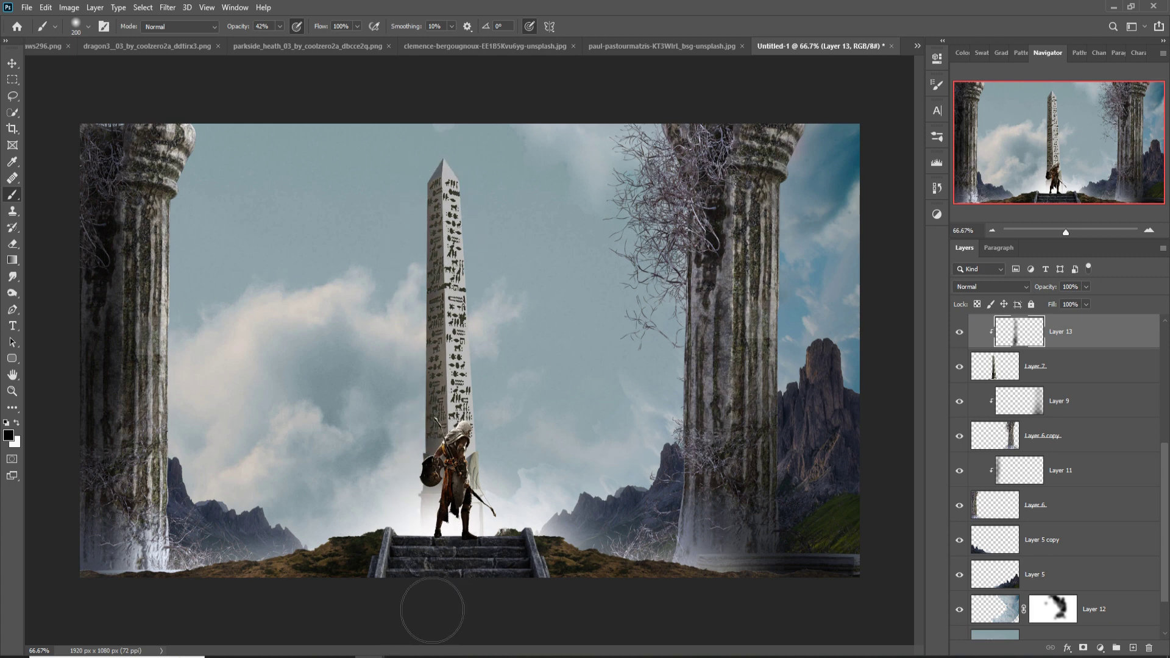
drag(431, 375, 419, 517)
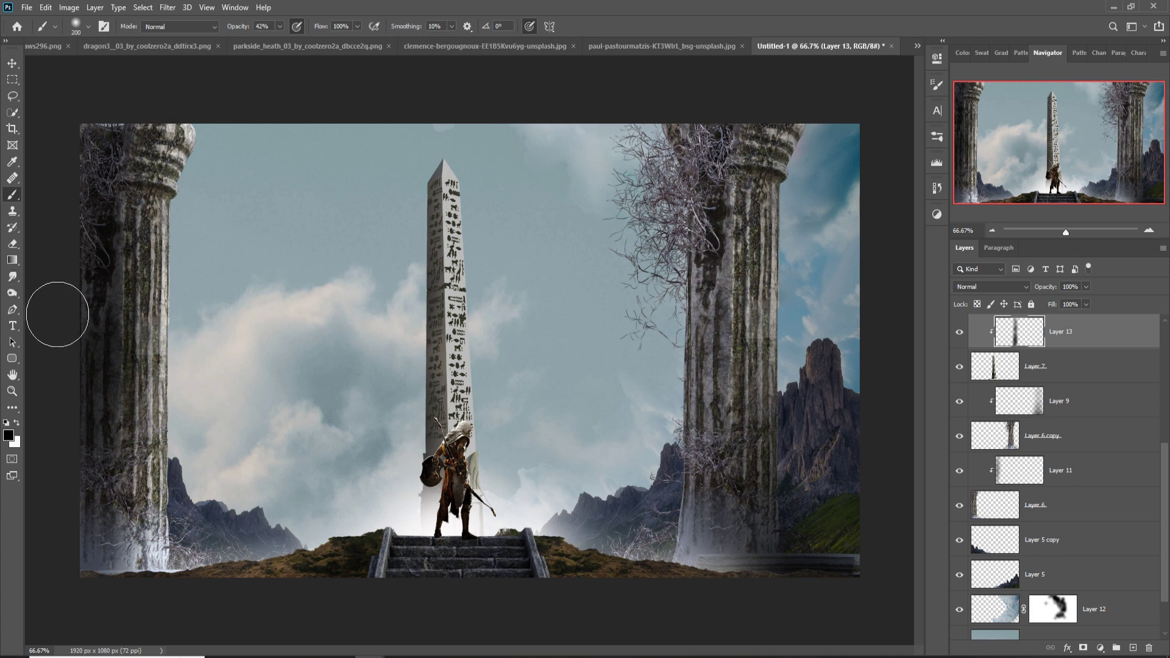
click(12, 66)
click(617, 653)
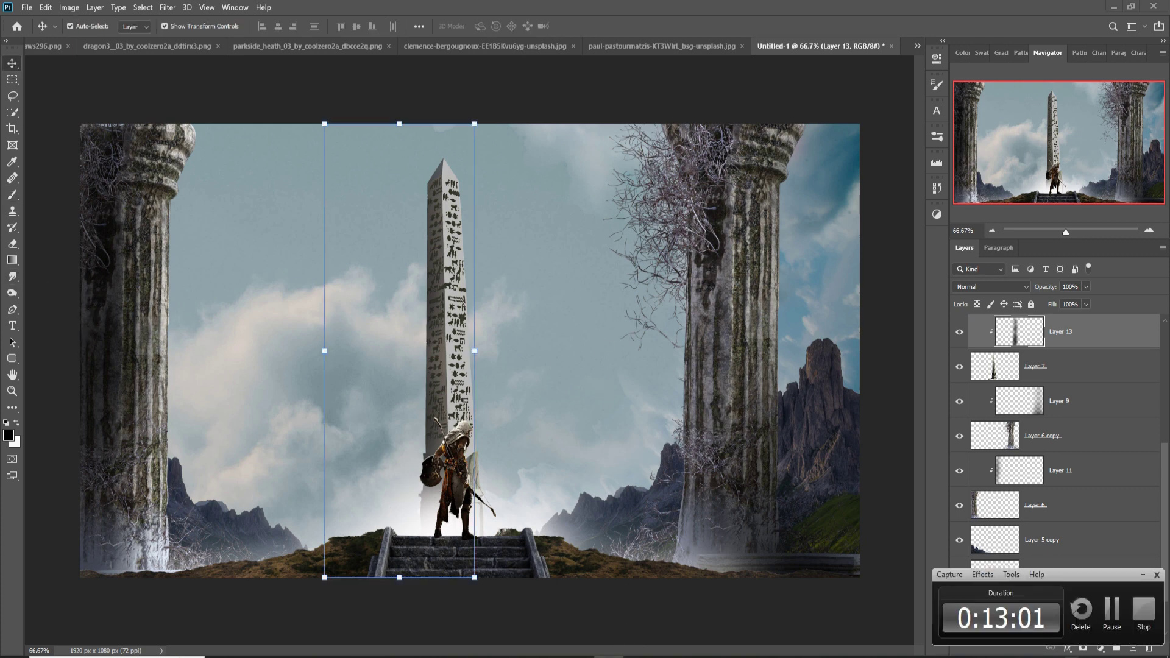
- On Layer 9, darken the right pillar's base and surrounding ground with a 500 px brush at 18%
click(12, 194)
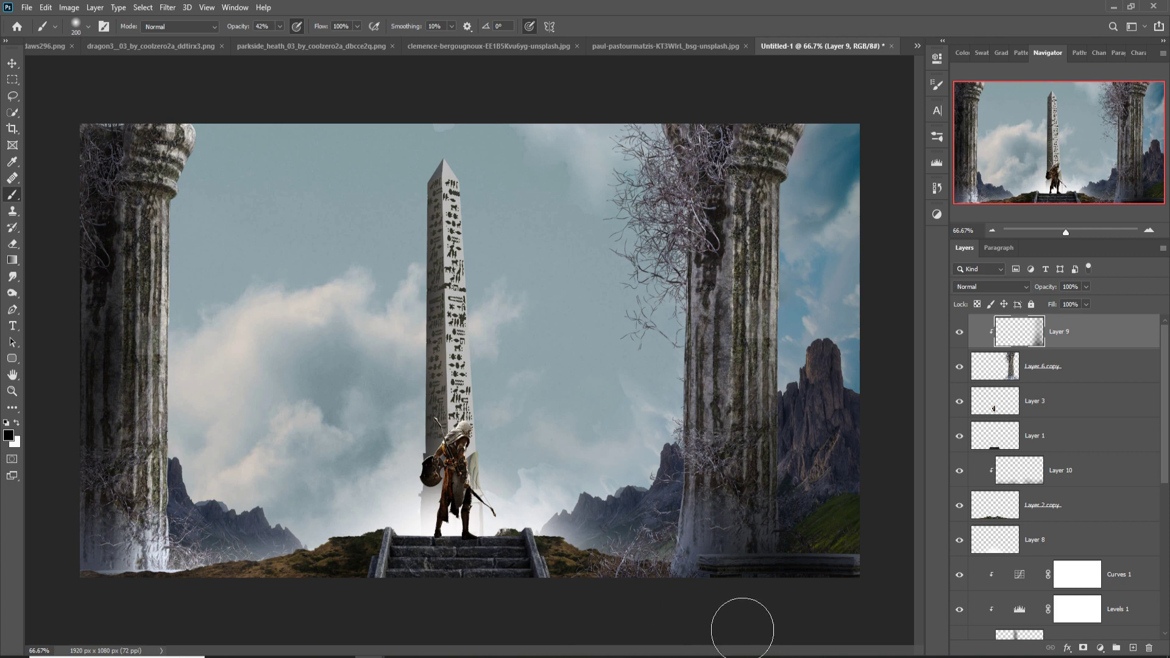
click(698, 562)
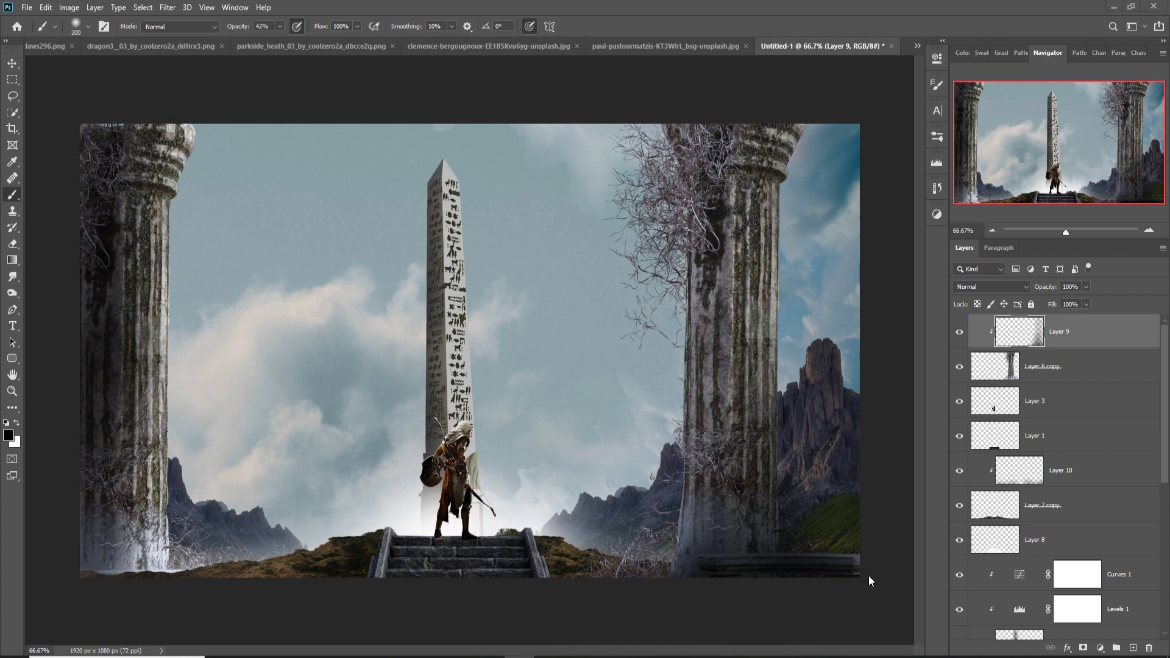
key(bracketright)
key(bracketright)
key(bracketright)
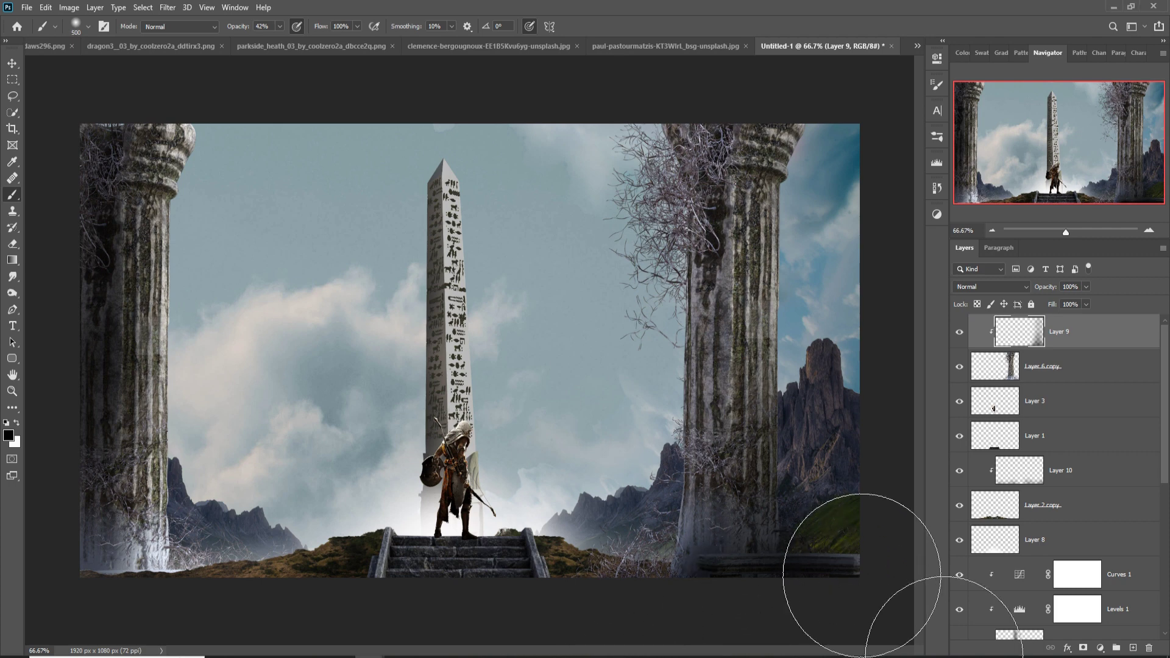
click(278, 27)
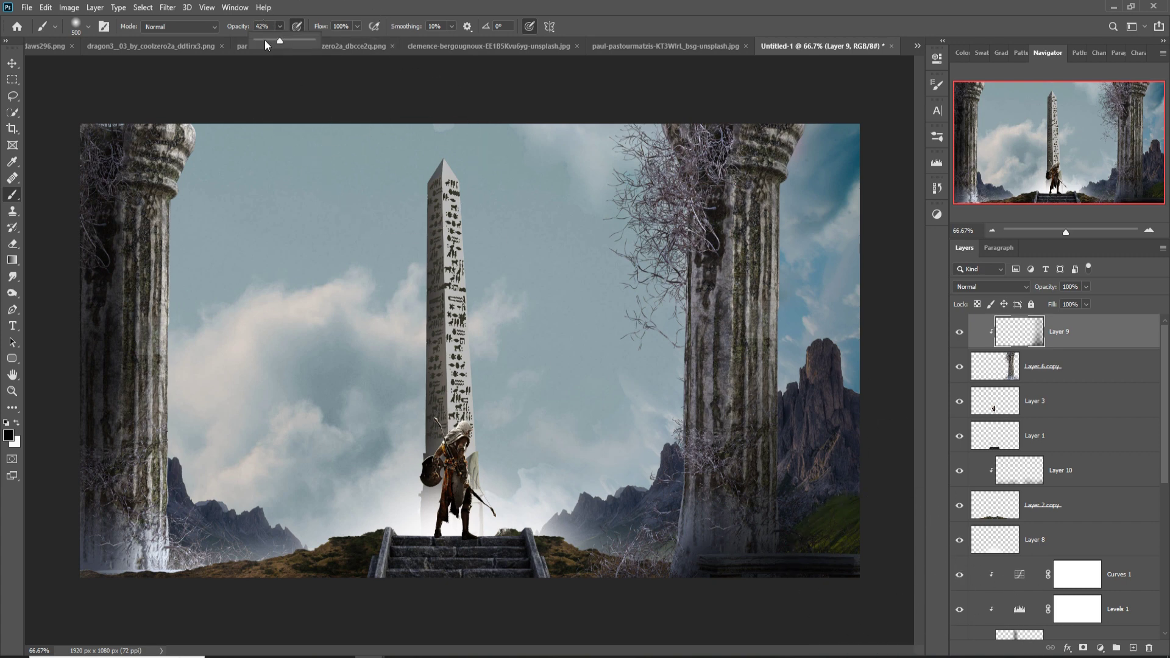
drag(272, 41, 265, 41)
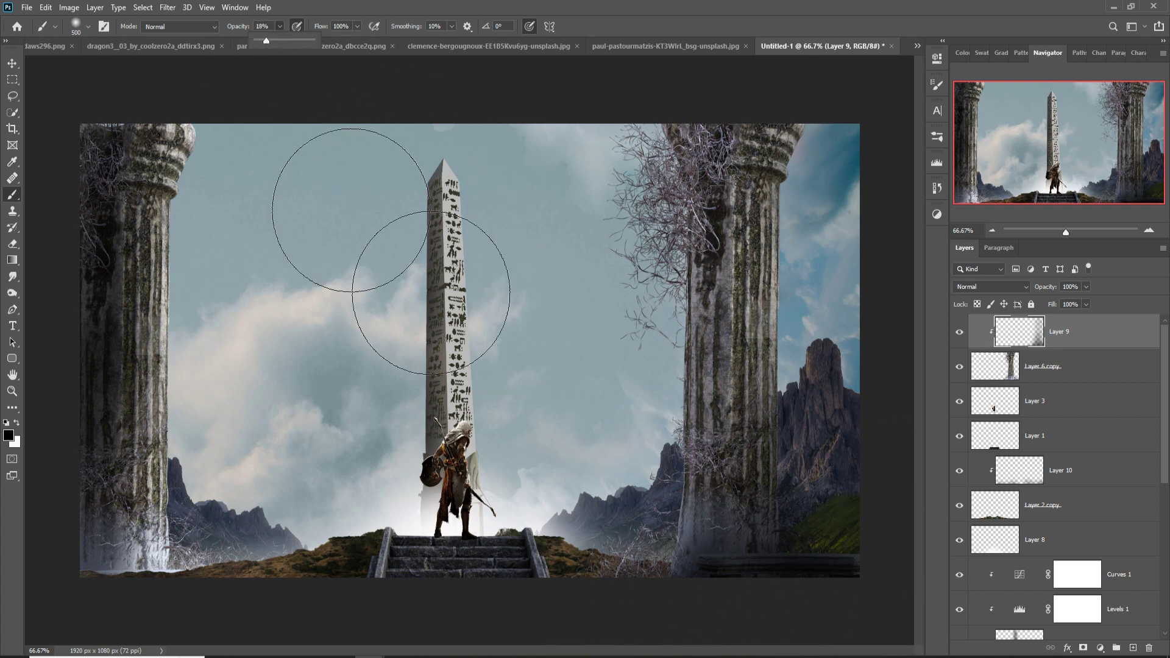
drag(692, 548, 835, 588)
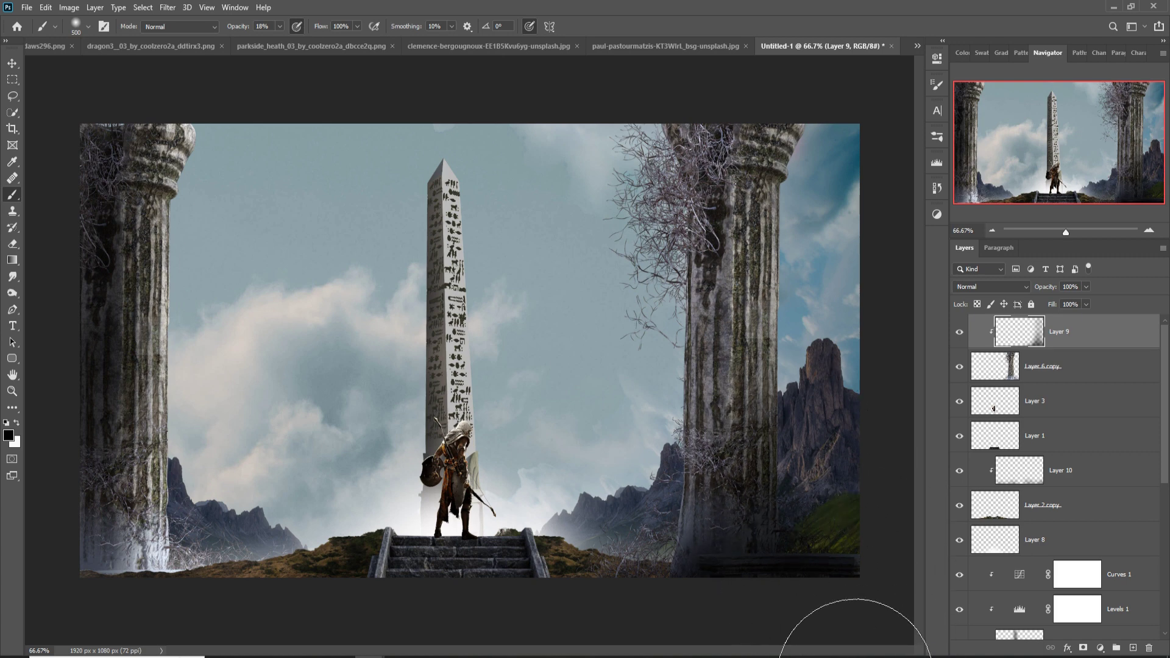
key(v)
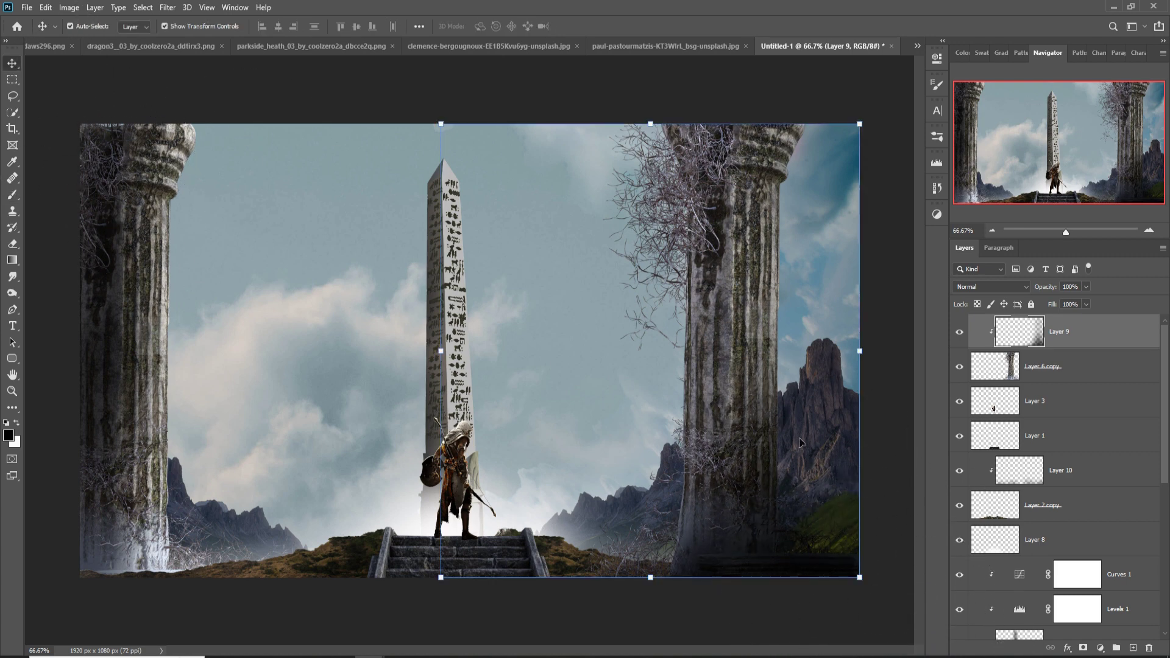
click(824, 422)
click(1100, 648)
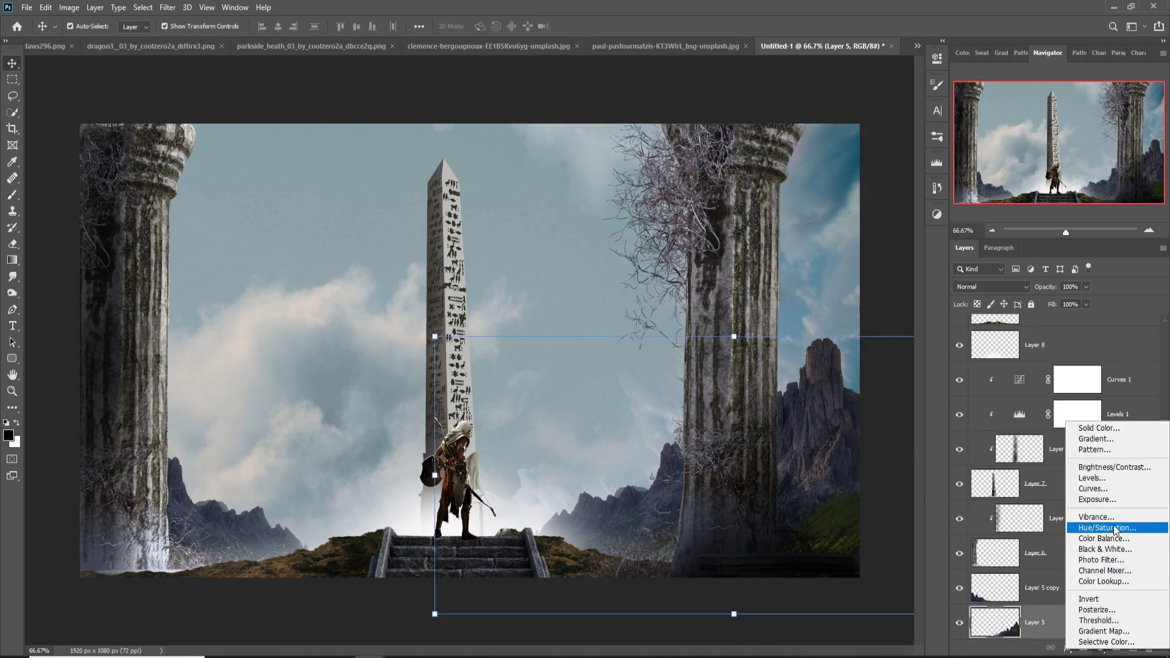
- Clip a Hue/Saturation adjustment to the Layer 5 mountains with Saturation -90 and Lightness -22
click(1091, 529)
click(833, 267)
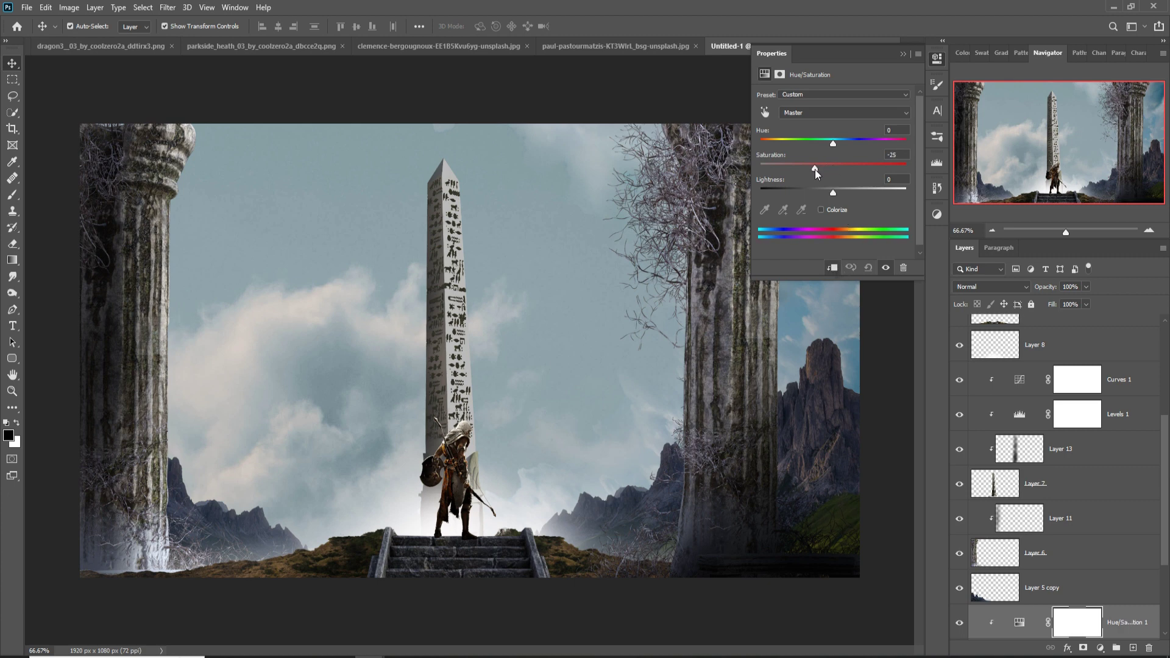
mouse_move(814, 169)
mouse_down()
mouse_move(795, 173)
mouse_move(841, 194)
mouse_move(817, 199)
mouse_up()
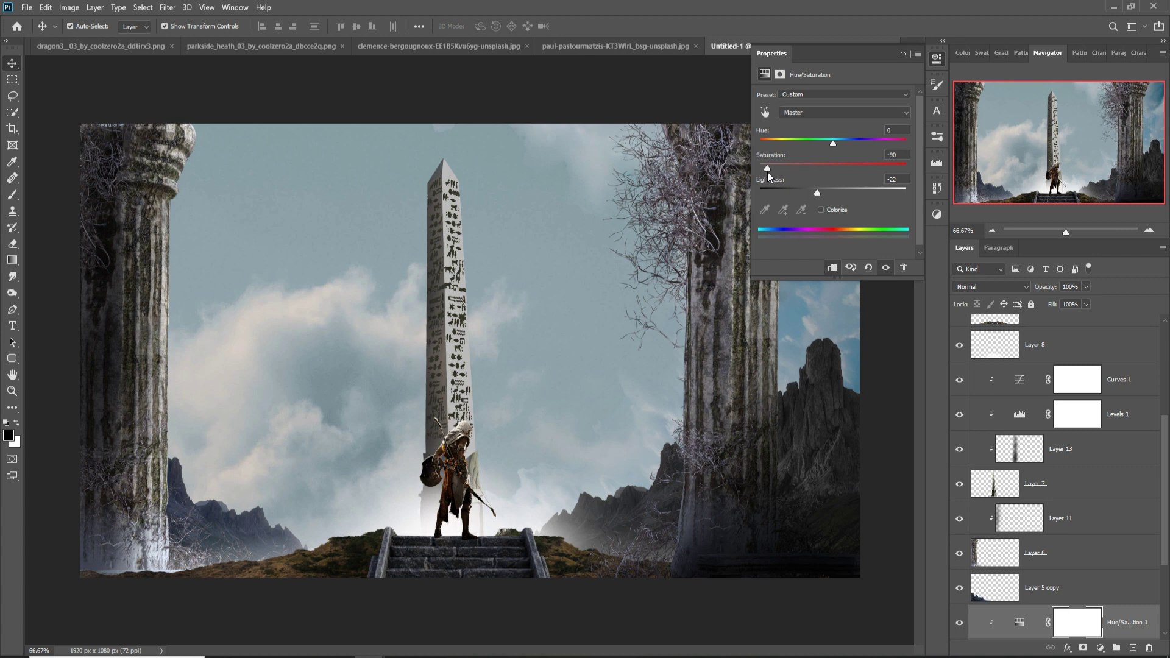
click(903, 55)
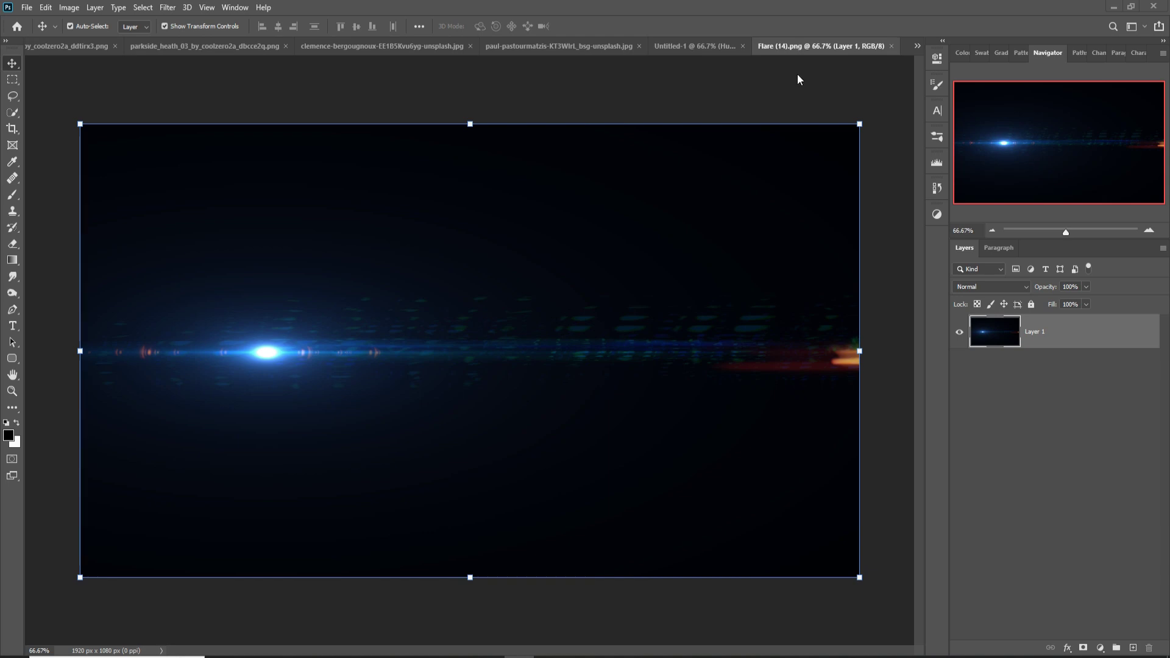
- Bring the lens-flare image into the composite and place its layer above Layer 8
drag(797, 80, 798, 103)
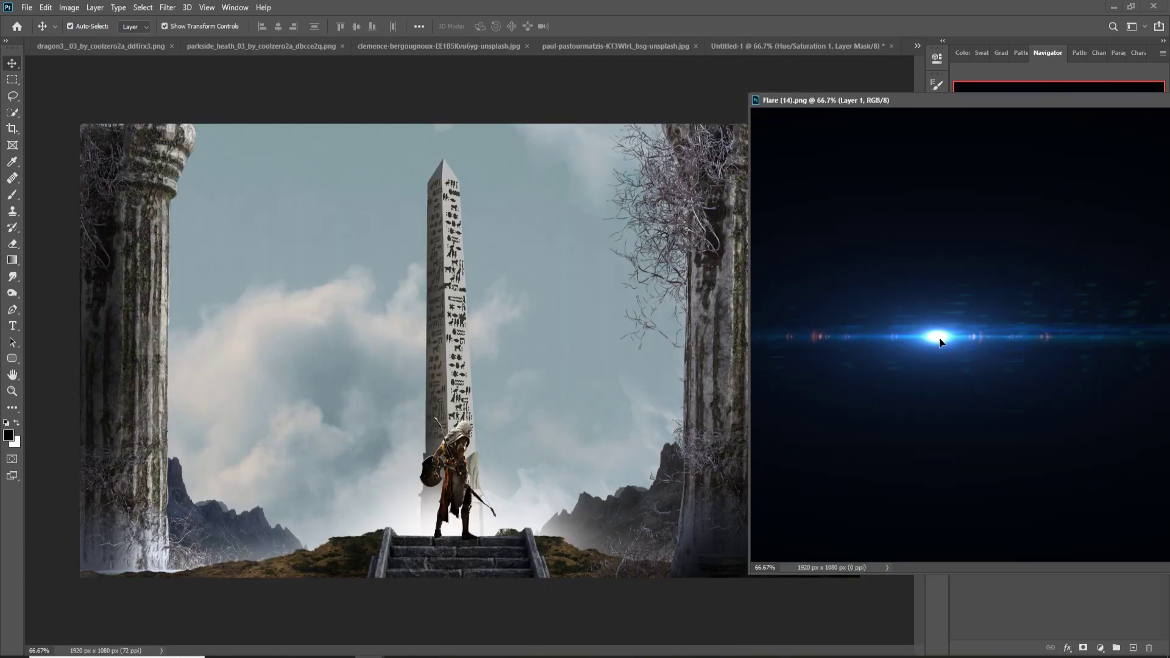
drag(941, 341, 449, 194)
drag(1015, 105, 265, 354)
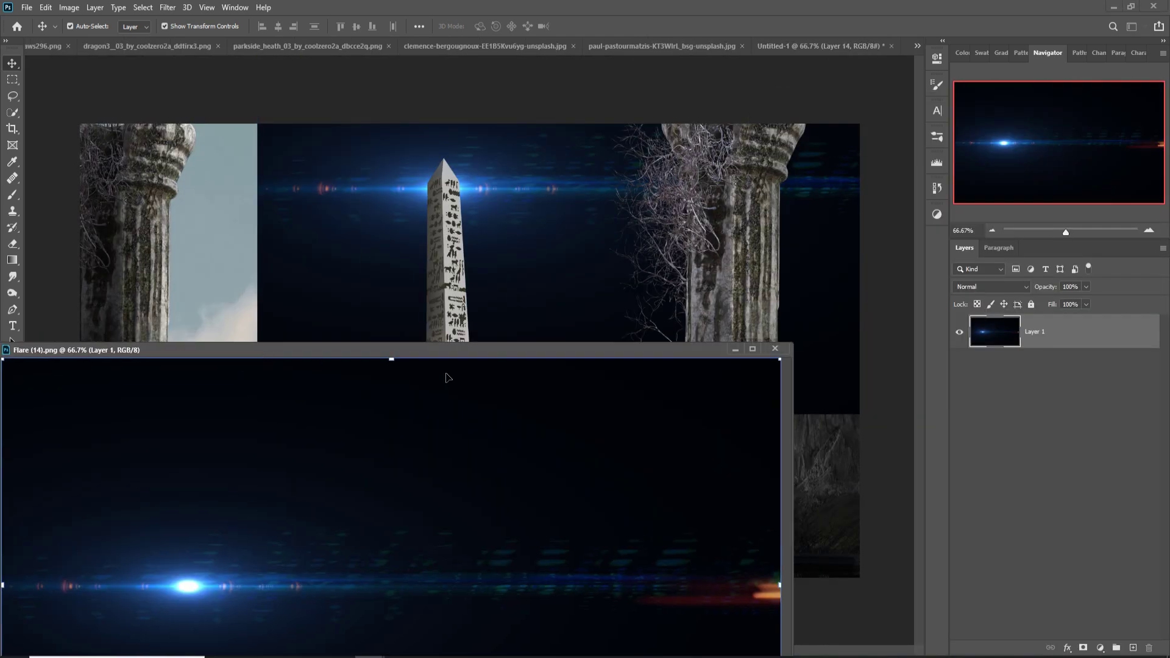
click(734, 351)
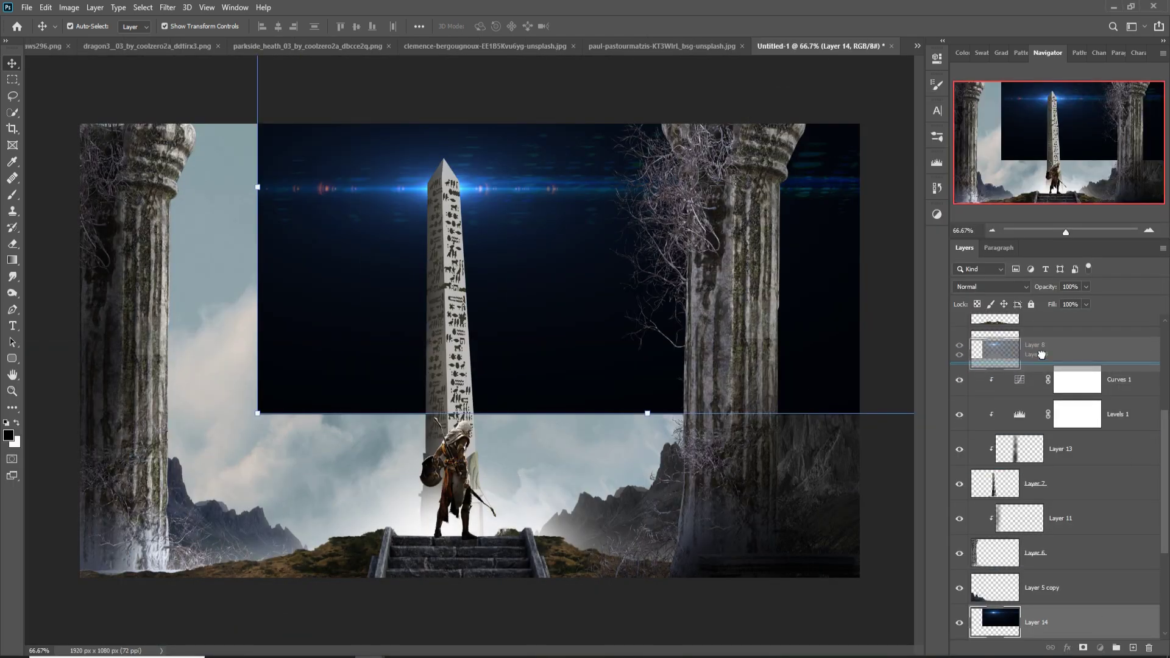
drag(1095, 622, 959, 375)
- Blend the flare in Screen mode and rotate it vertical onto the obelisk tip
click(1005, 287)
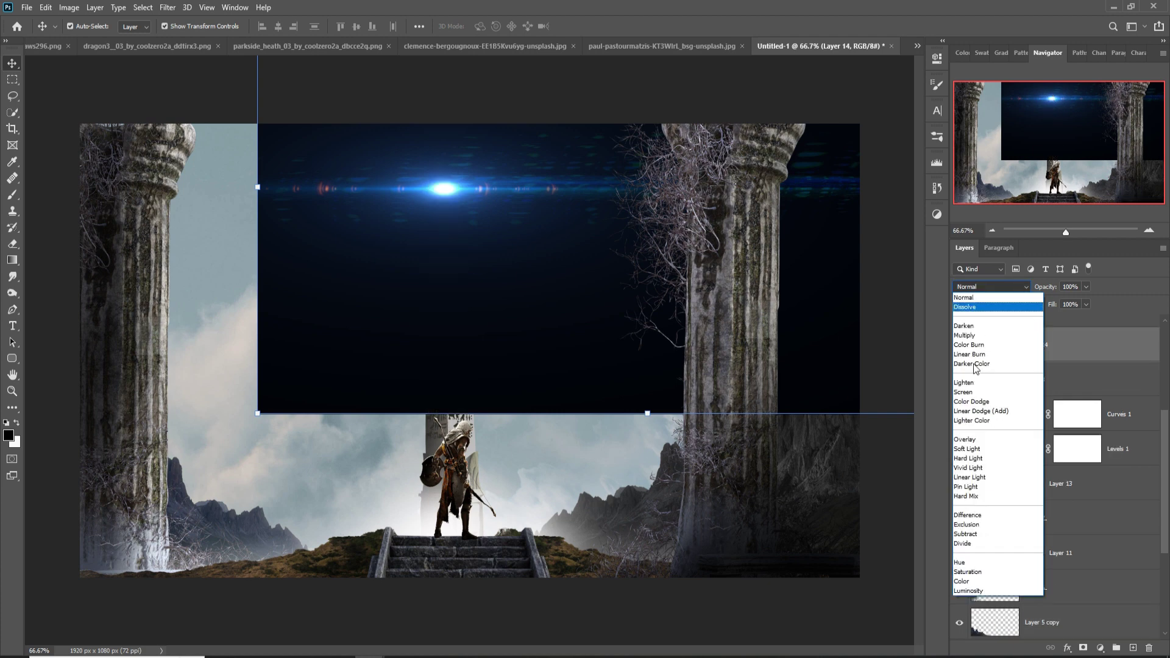
click(960, 392)
drag(443, 191, 443, 183)
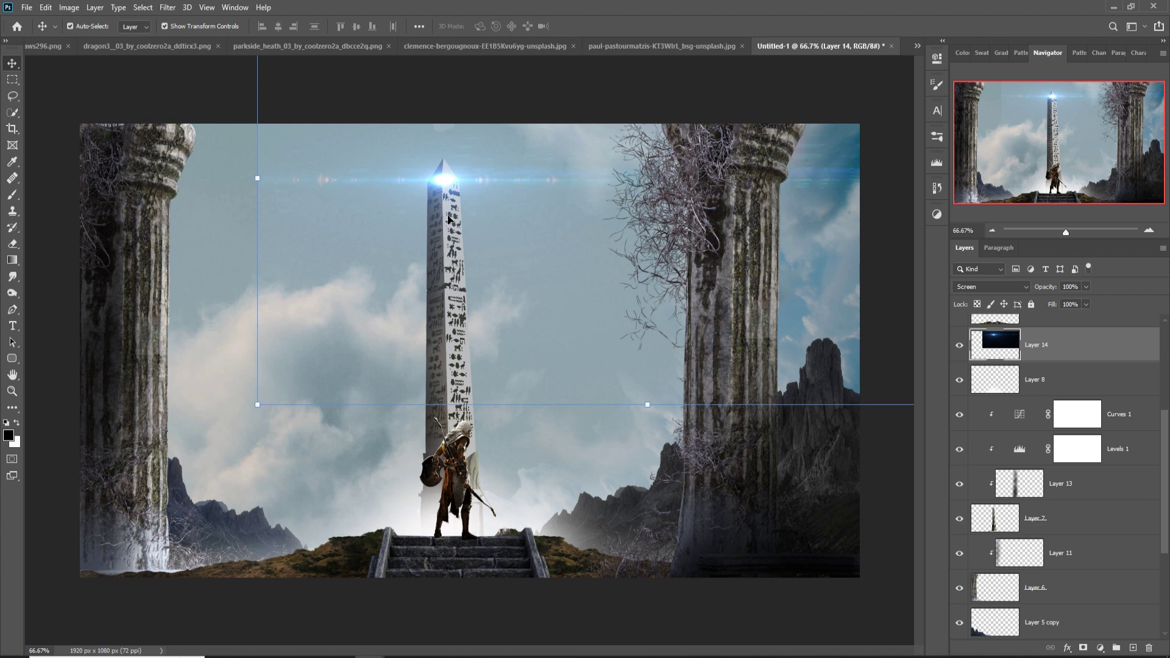
mouse_move(253, 183)
mouse_down()
mouse_move(408, 381)
mouse_move(676, 469)
mouse_up()
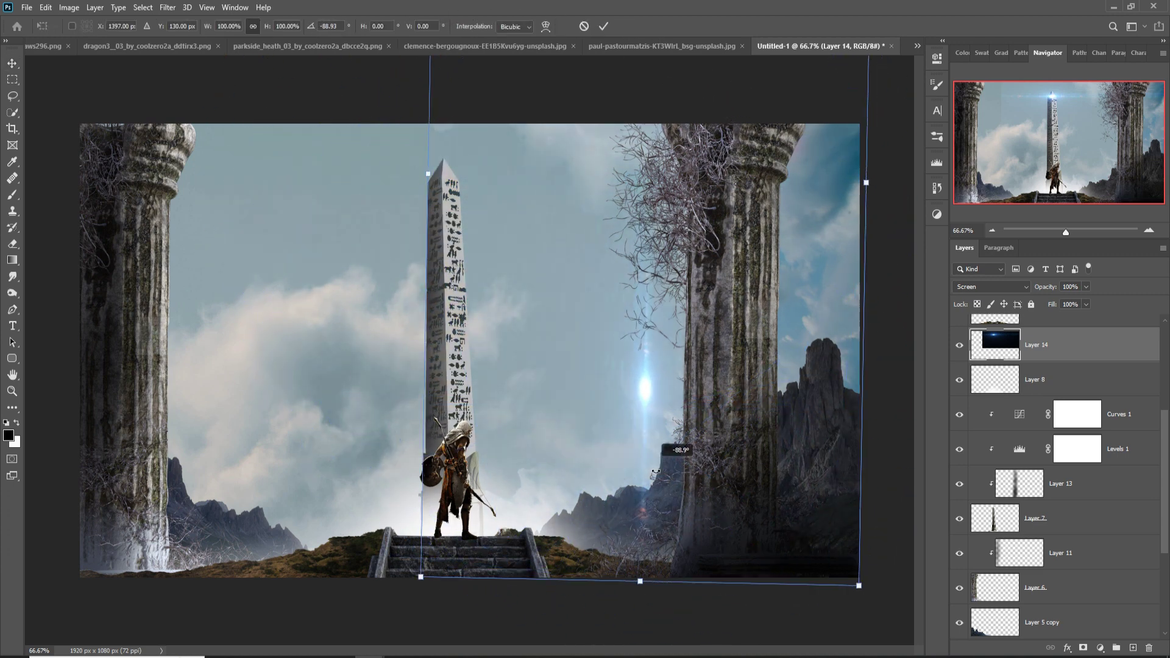
mouse_move(654, 385)
mouse_down()
mouse_move(453, 248)
mouse_move(450, 217)
mouse_up()
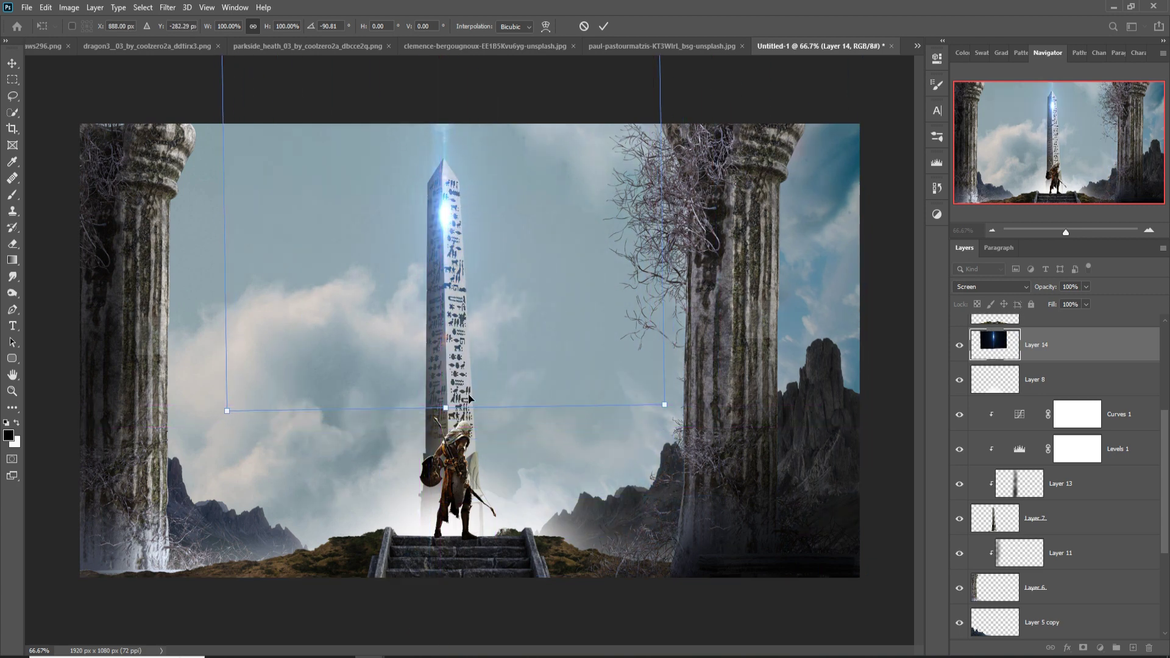
key(Return)
- Mask the flare and paint out its glow down the obelisk
click(1083, 648)
key(b)
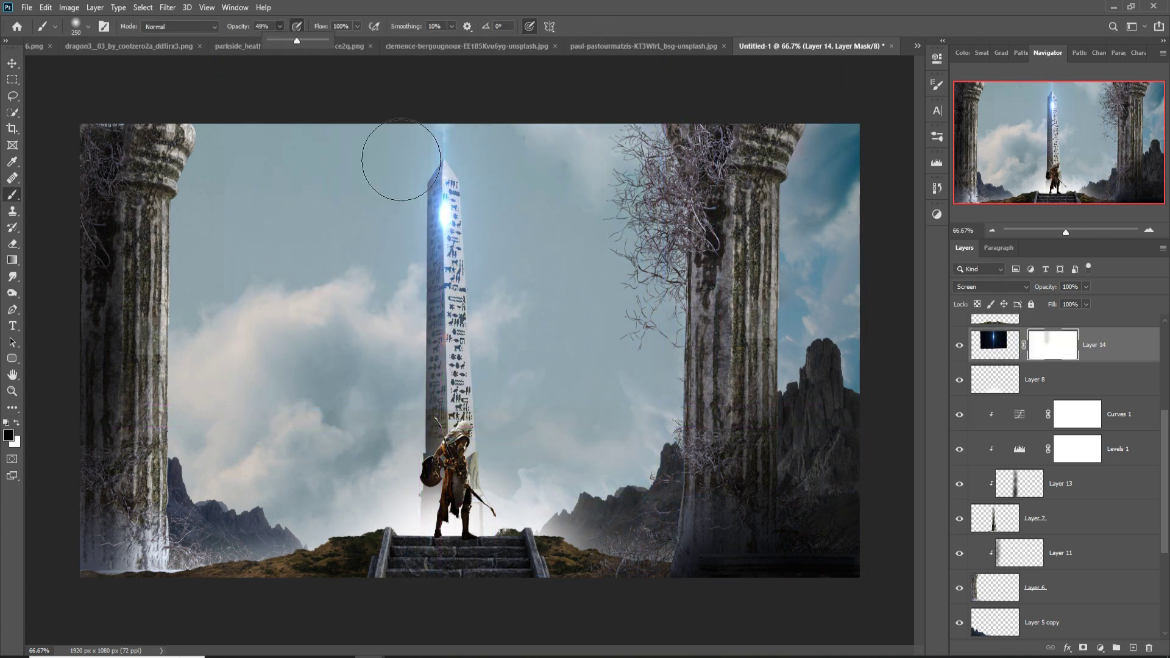
drag(401, 160, 448, 286)
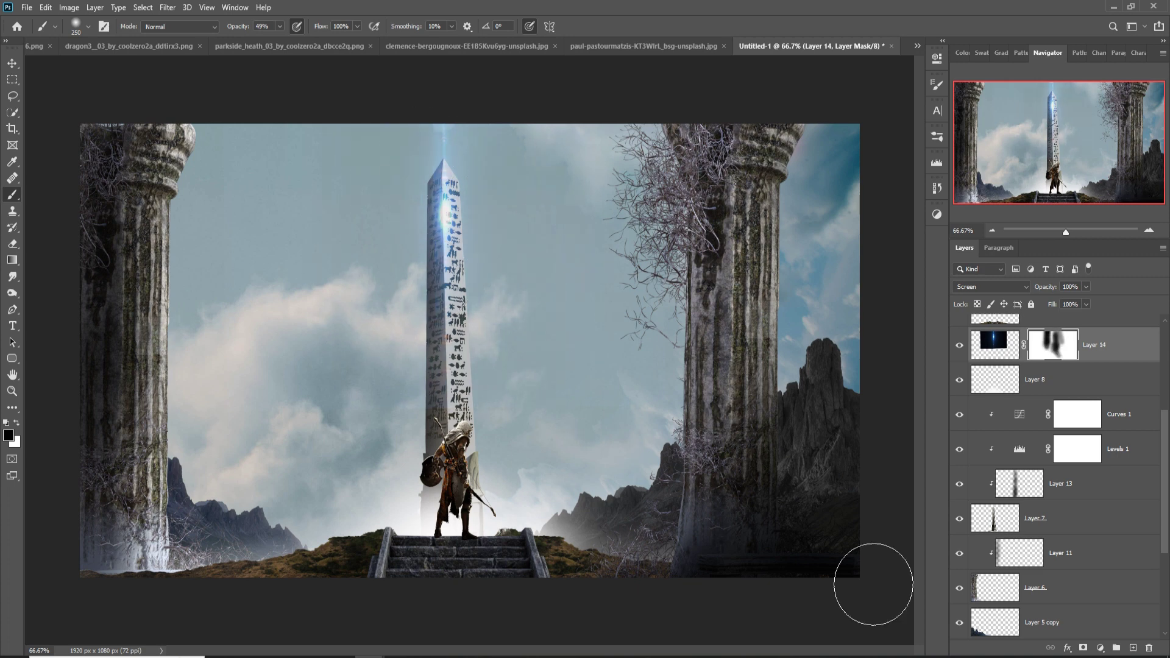
key(v)
shift+click(1048, 379)
- Duplicate the mountain layer below Layer 5, enlarged and shifted right behind the pillar
right_click(1048, 379)
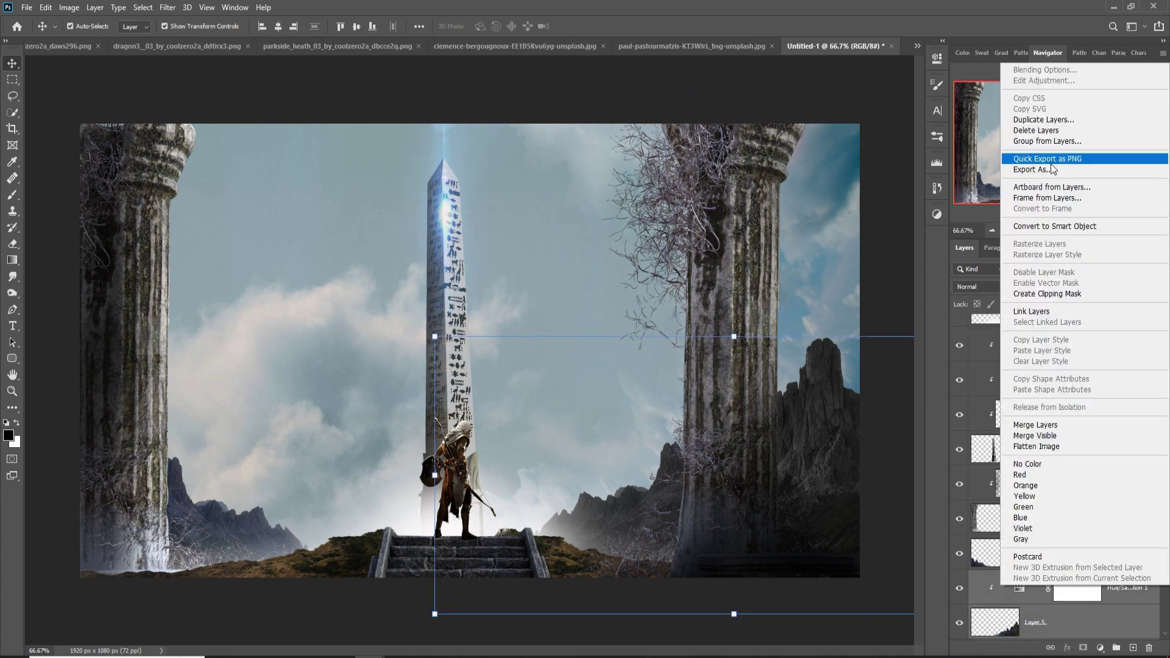
click(1051, 142)
click(1042, 434)
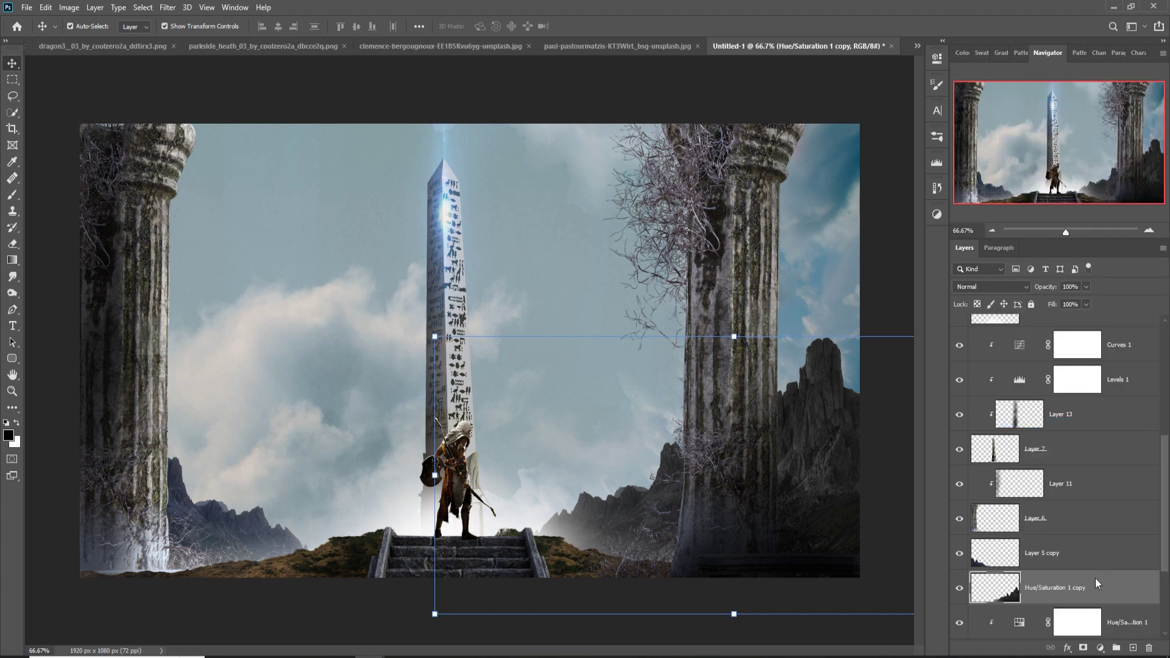
drag(1058, 485, 1054, 605)
drag(434, 613, 204, 635)
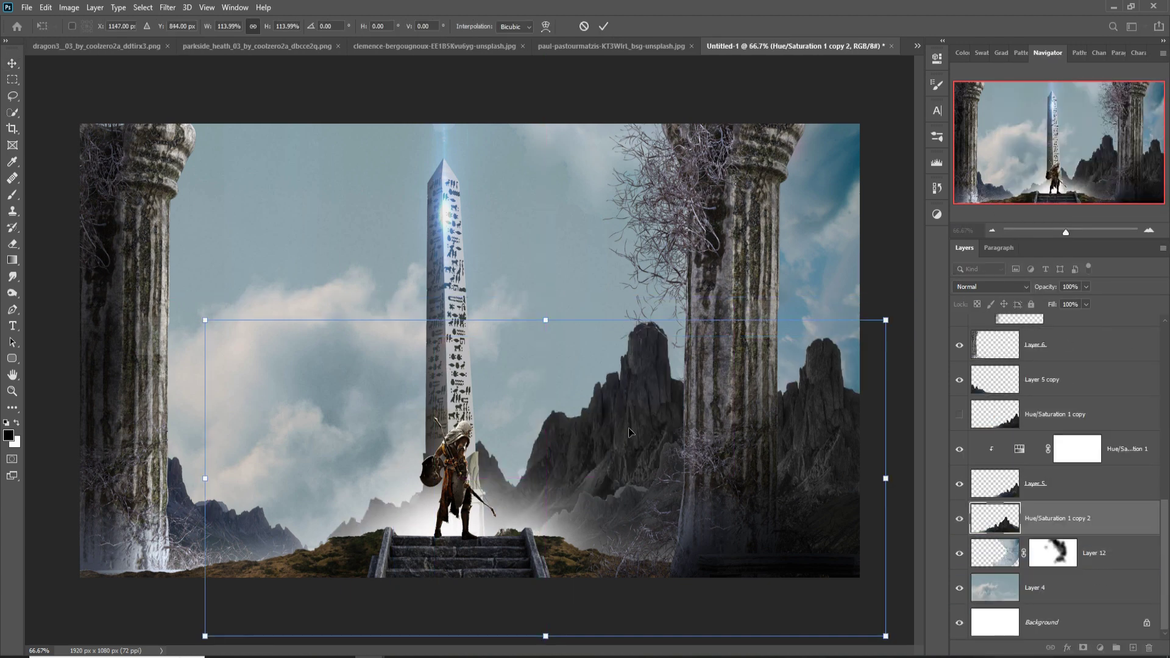
drag(889, 319, 1014, 312)
drag(676, 370, 824, 355)
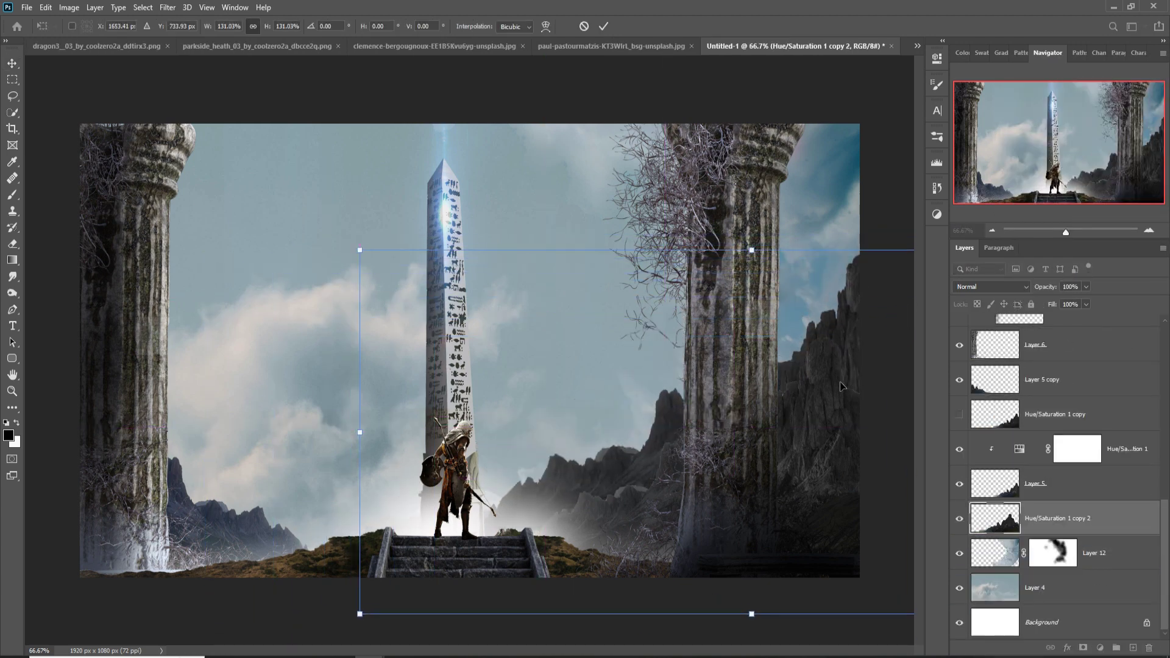
click(1099, 648)
- Clip an Exposure adjustment to the mountain copy, exposure -0.17 with adjusted gamma
click(1107, 496)
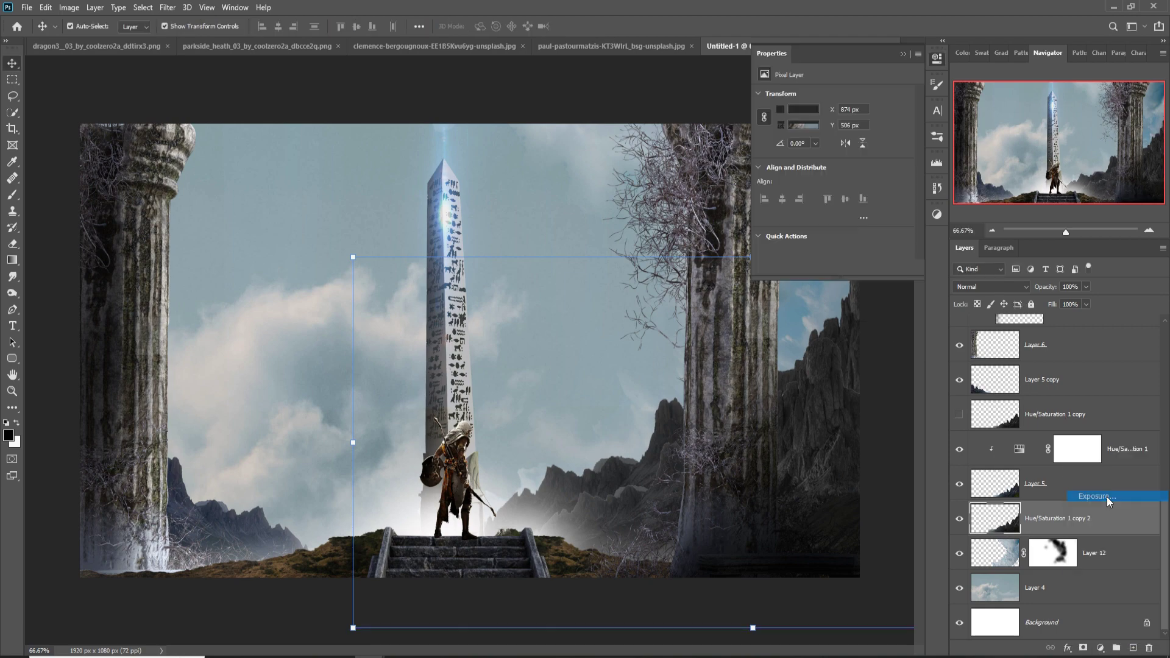
drag(833, 126, 831, 126)
mouse_move(832, 176)
mouse_down()
mouse_move(846, 175)
mouse_move(791, 180)
mouse_up()
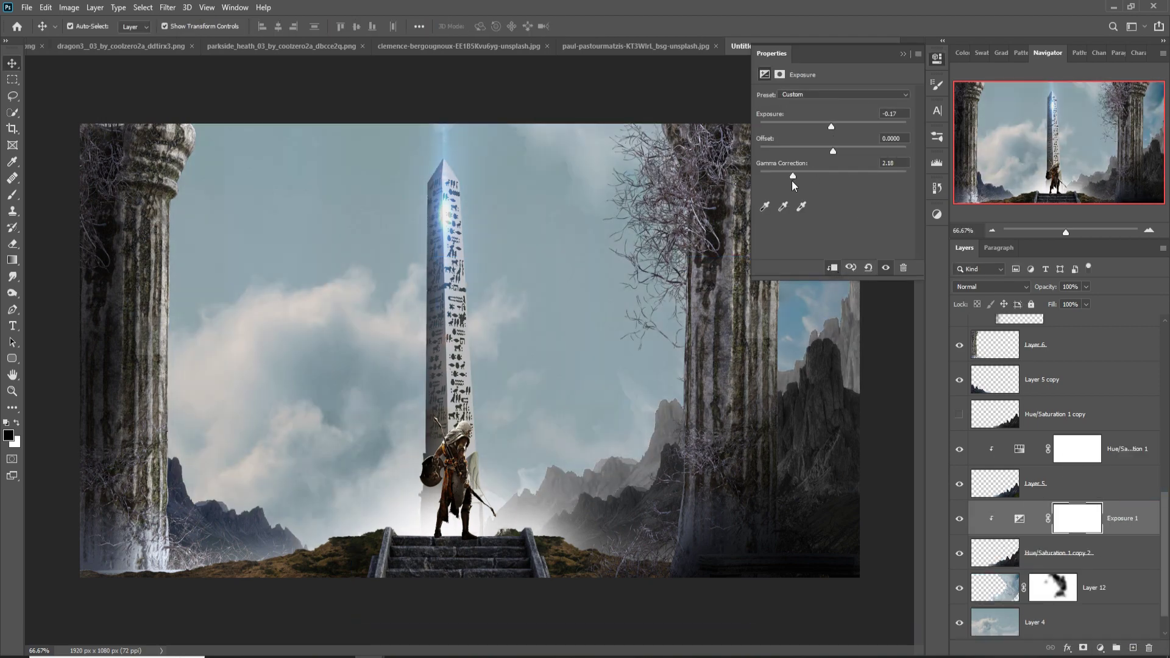
key(ctrl+alt+g)
click(936, 59)
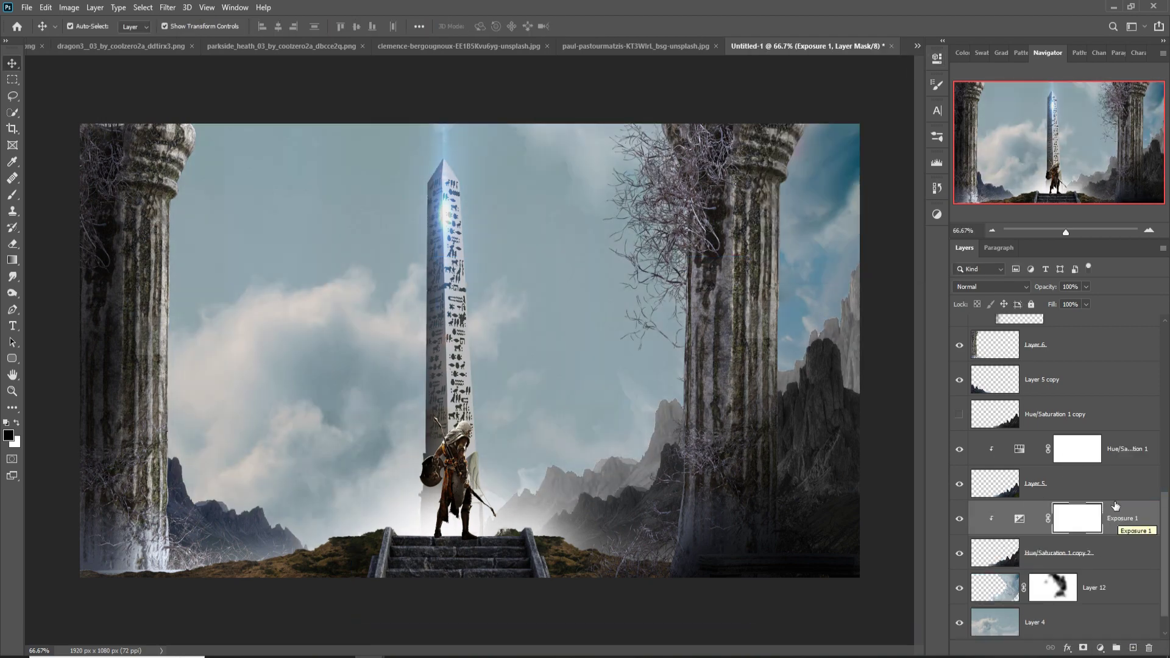
- Show the other mountain copy and flip it horizontally onto the left side
click(1058, 553)
click(959, 413)
click(1054, 414)
click(46, 7)
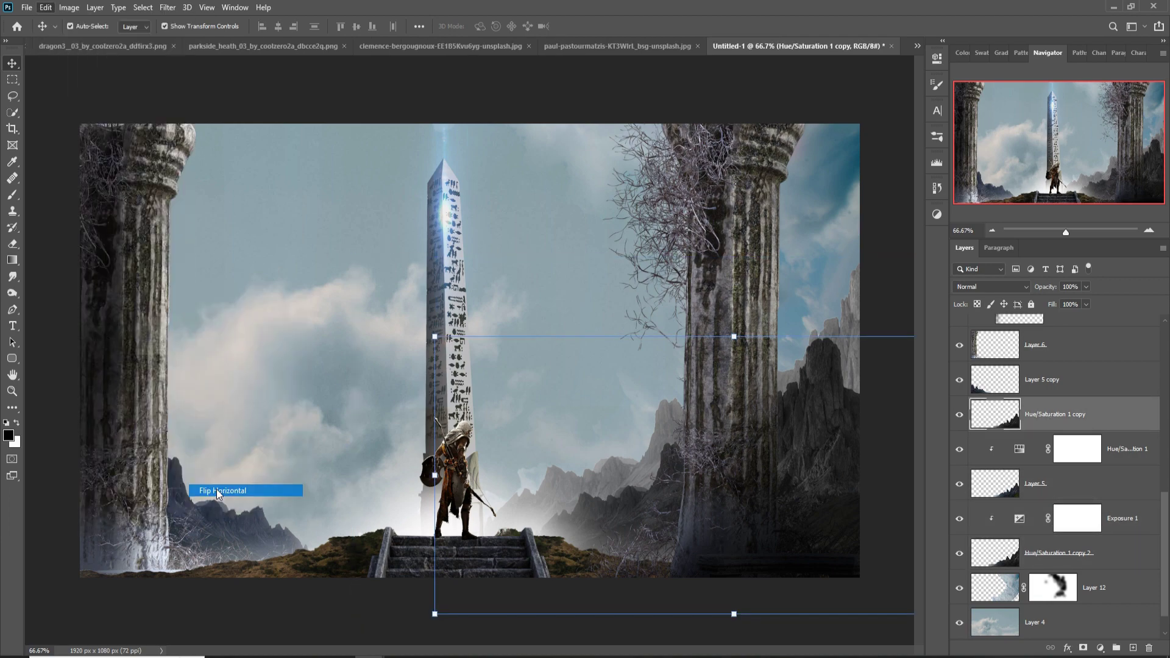
click(217, 491)
- Brighten the left mountains with another clipped Exposure adjustment
click(1100, 648)
click(1106, 496)
key(ctrl+alt+g)
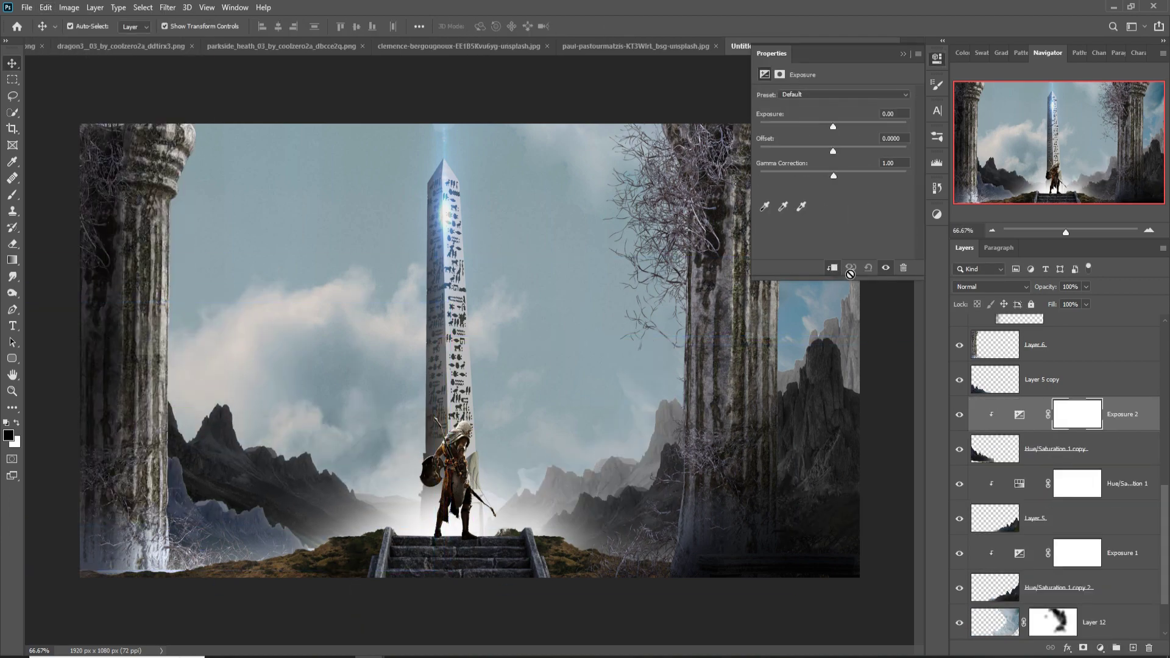
drag(833, 176, 798, 188)
click(903, 54)
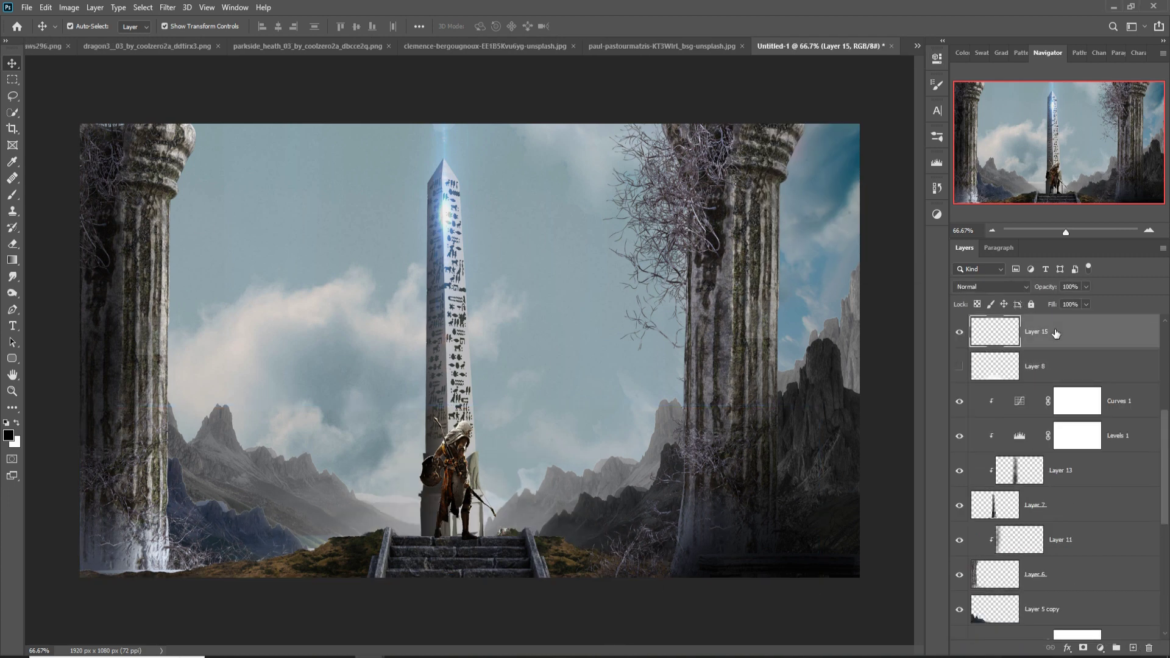
- Paint an orange glow around the stairs' base with a 500 px brush
key(b)
click(9, 435)
drag(786, 551, 788, 535)
key(Return)
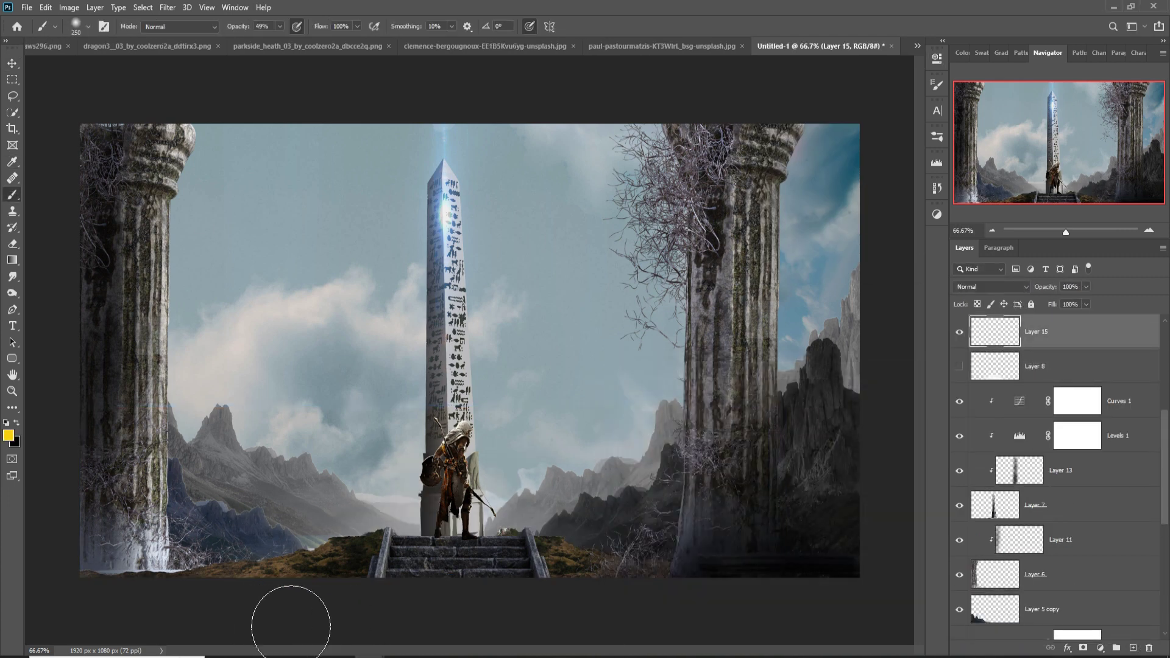
click(8, 435)
click(787, 538)
key(Return)
key(bracketright)
key(bracketright)
key(bracketright)
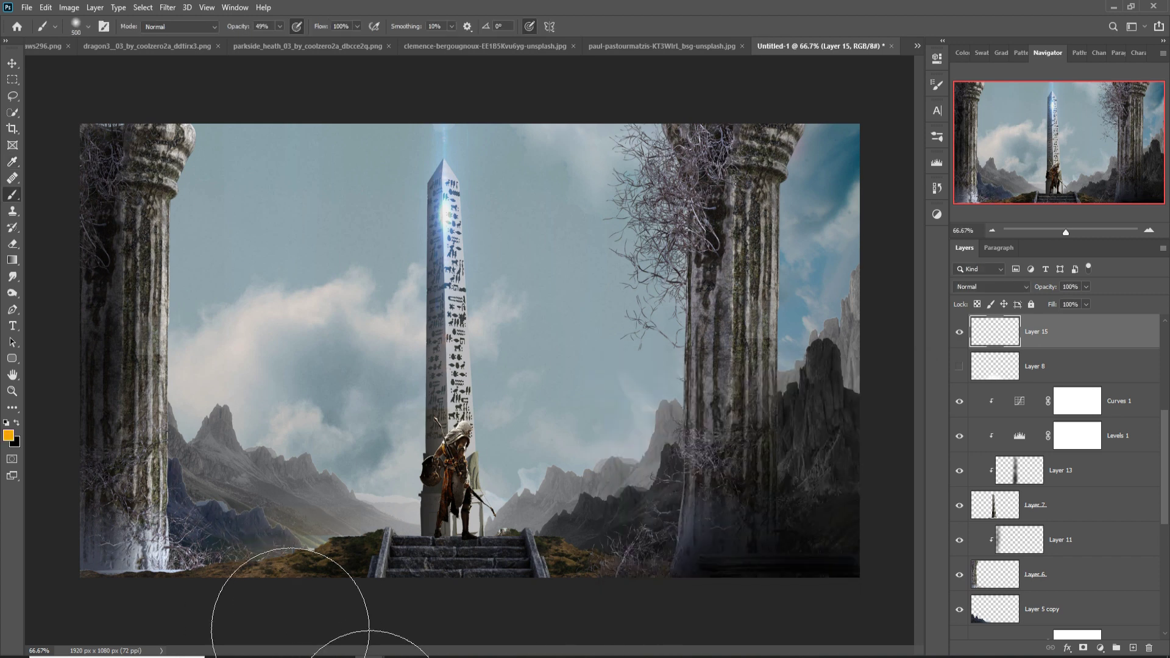
mouse_move(290, 627)
mouse_down()
mouse_move(358, 639)
mouse_move(536, 595)
mouse_move(666, 639)
mouse_up()
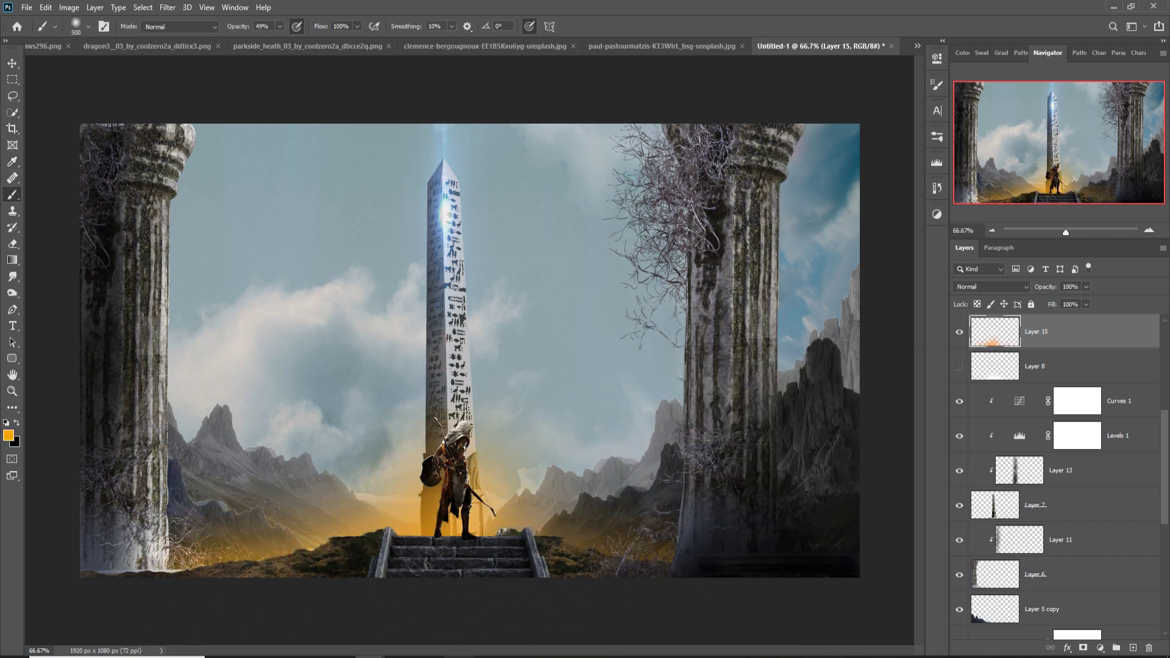
- Add a new layer on Layer 5 and shrink the brush to 250
key(v)
click(827, 393)
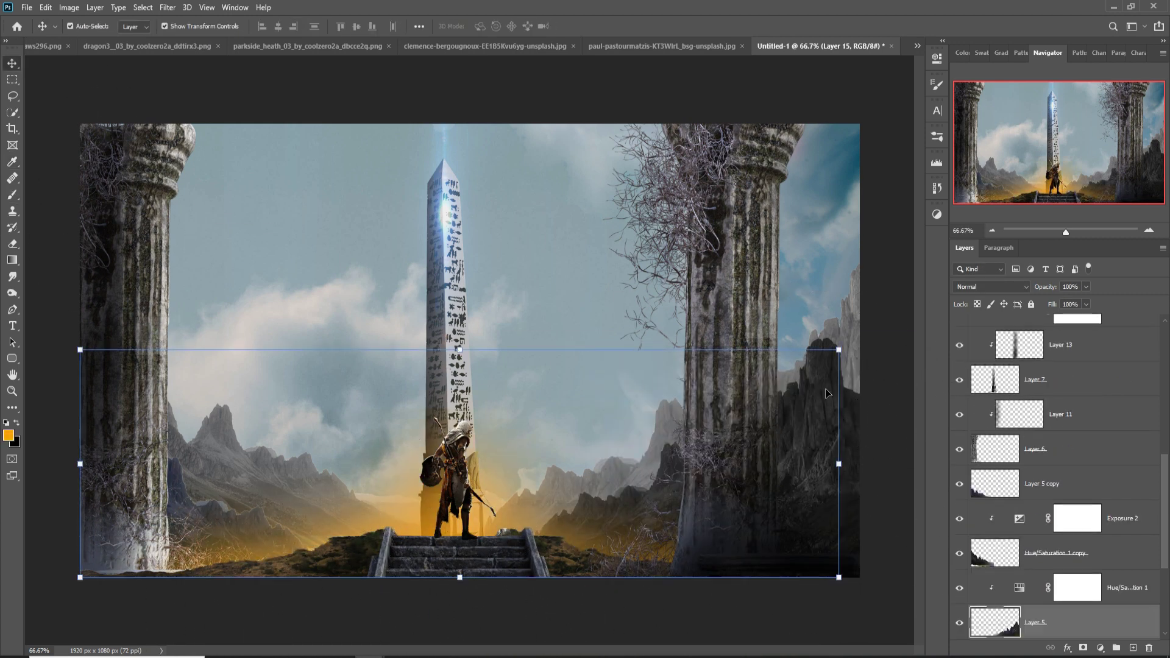
key(ctrl+j)
key(b)
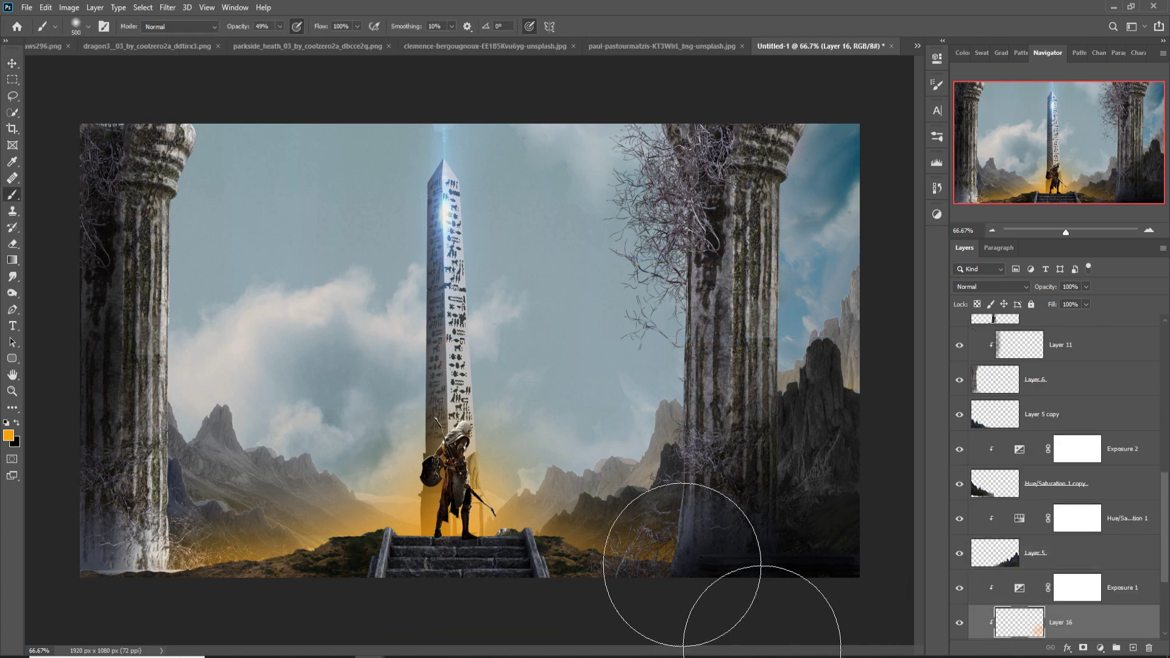
key(bracketleft)
key(bracketleft)
key(bracketleft)
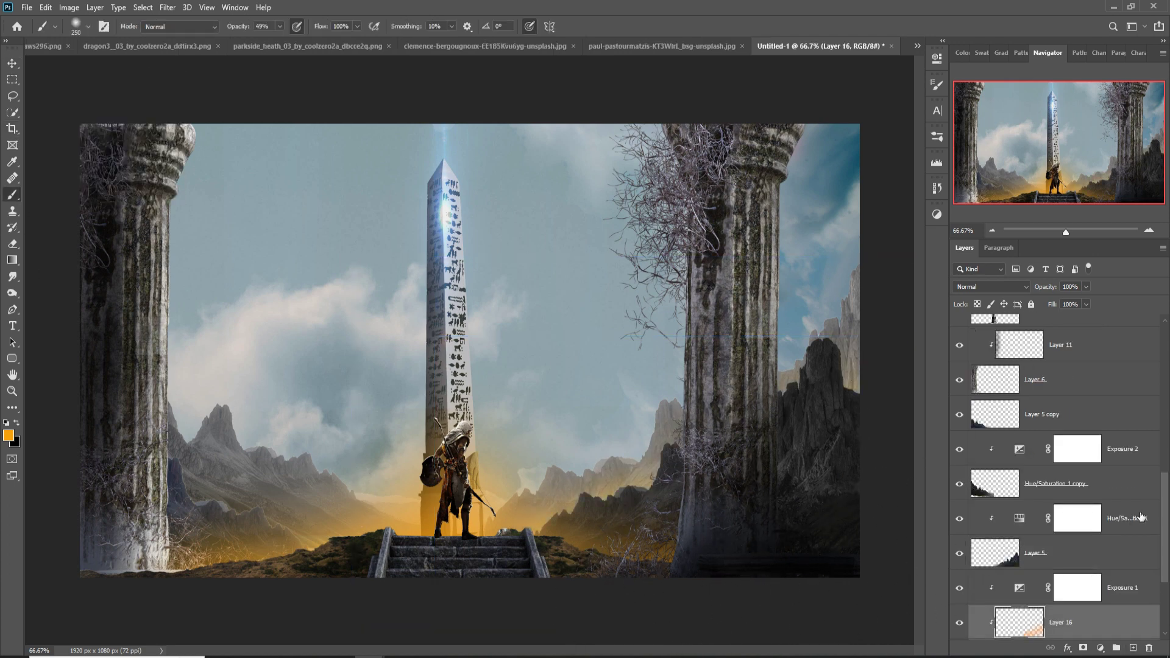
scroll(1097, 536, up, 5)
- Mask orange glow Layer 15 and fade parts of it with black at 14% opacity
click(1010, 580)
click(1083, 648)
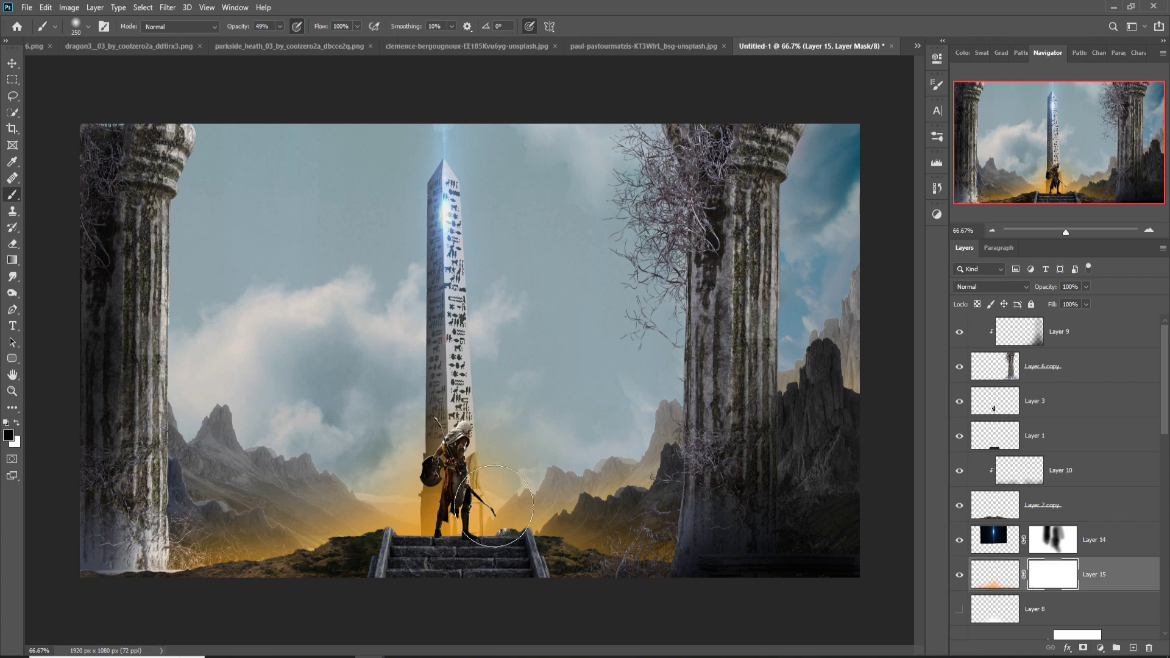
key(d)
key(1)
key(4)
drag(608, 583, 308, 583)
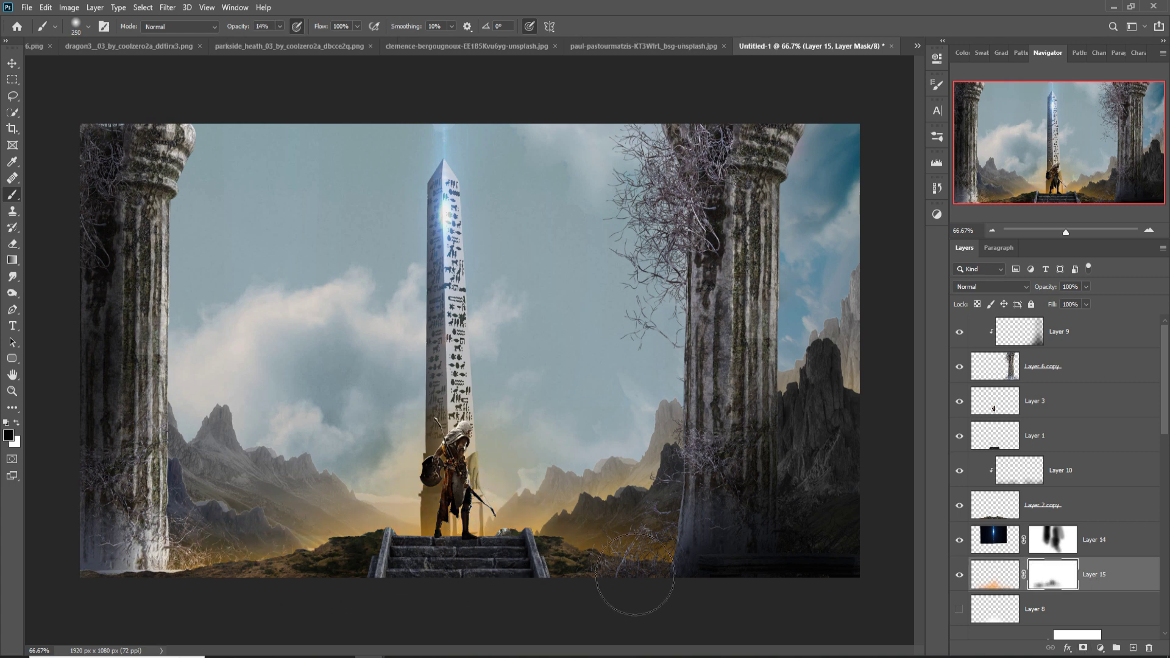
- Add a new empty layer below Layer 5 copy and select Layer 9
click(12, 63)
click(387, 359)
ctrl+click(1132, 648)
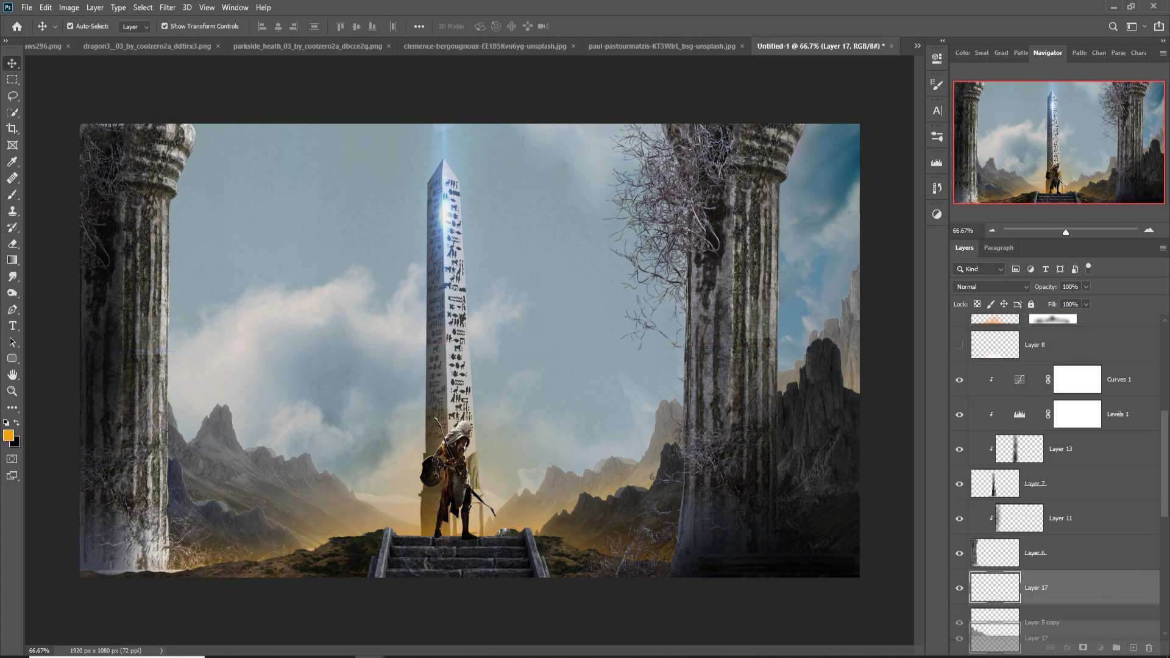
key(b)
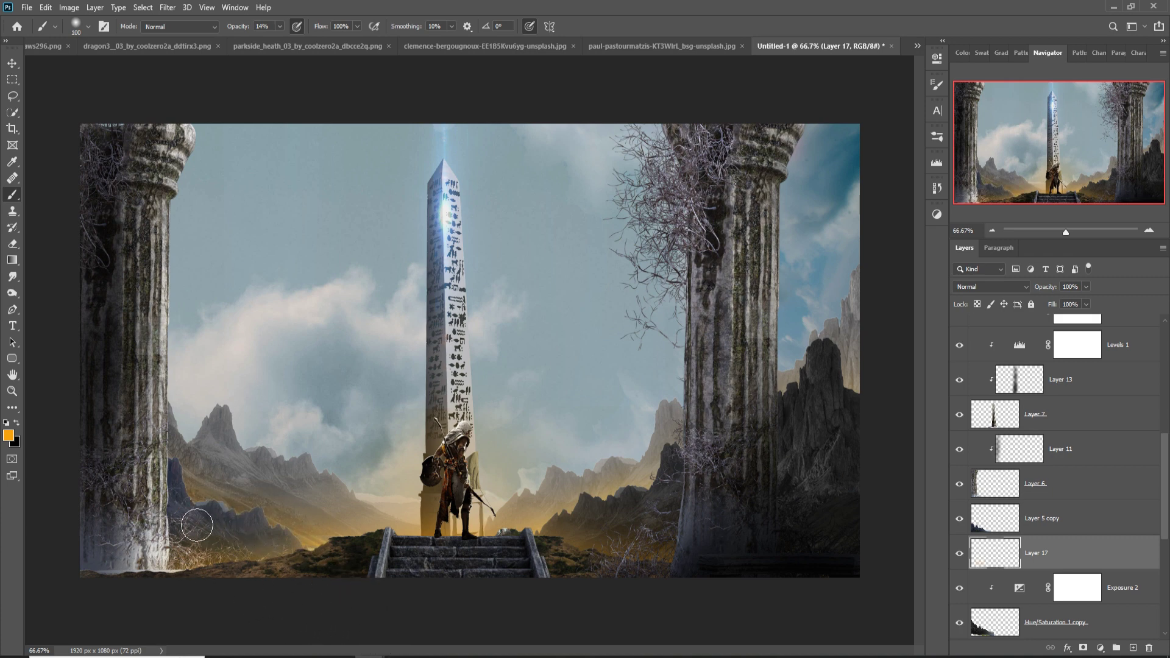
click(12, 62)
click(761, 487)
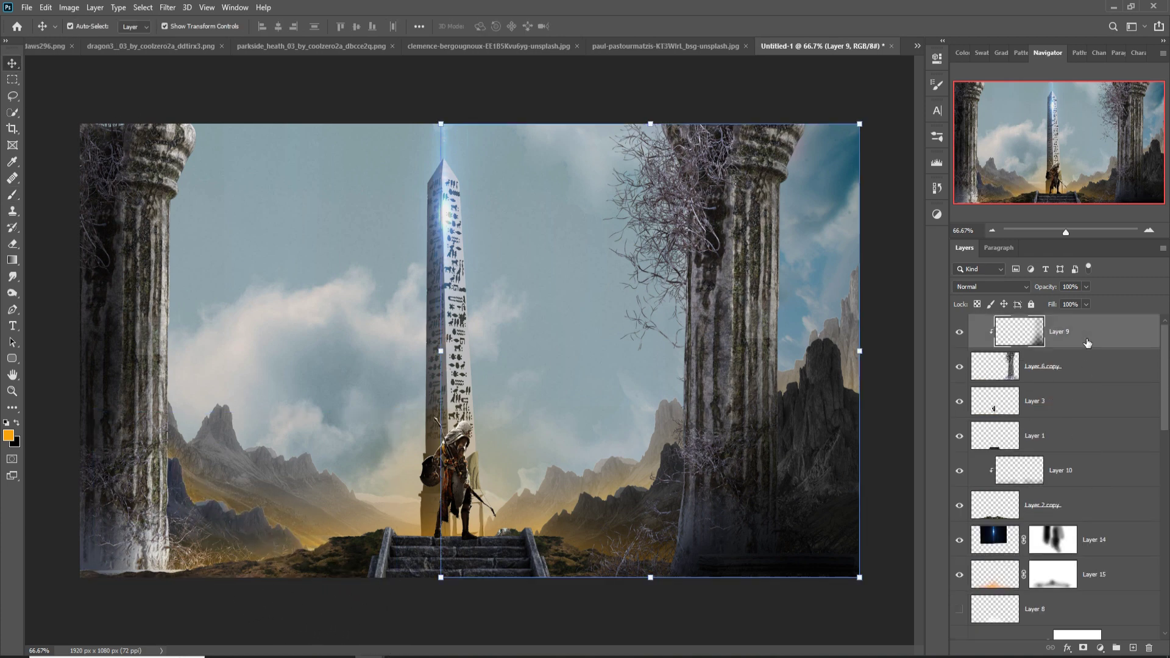
- On a new layer, paint warm glow along the bottom-left and bottom-right edges
click(1132, 648)
key(b)
key(bracketright)
key(bracketright)
key(bracketright)
key(bracketright)
key(bracketright)
key(bracketright)
mouse_move(142, 614)
mouse_down()
mouse_move(157, 640)
mouse_move(235, 652)
mouse_up()
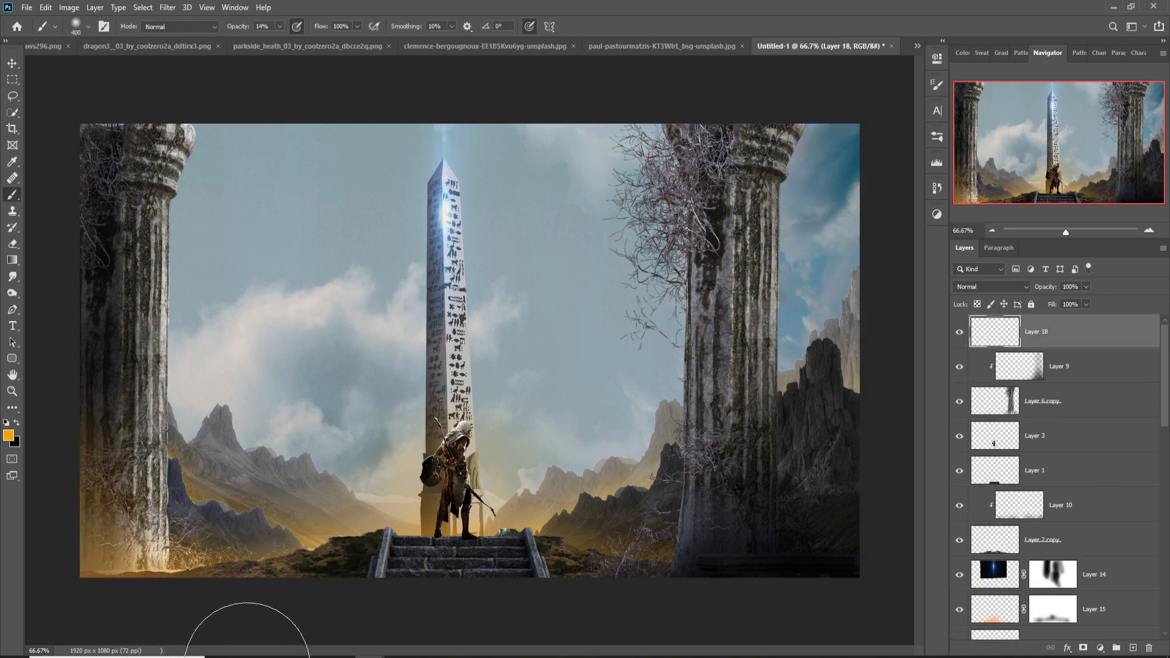
drag(861, 655, 701, 655)
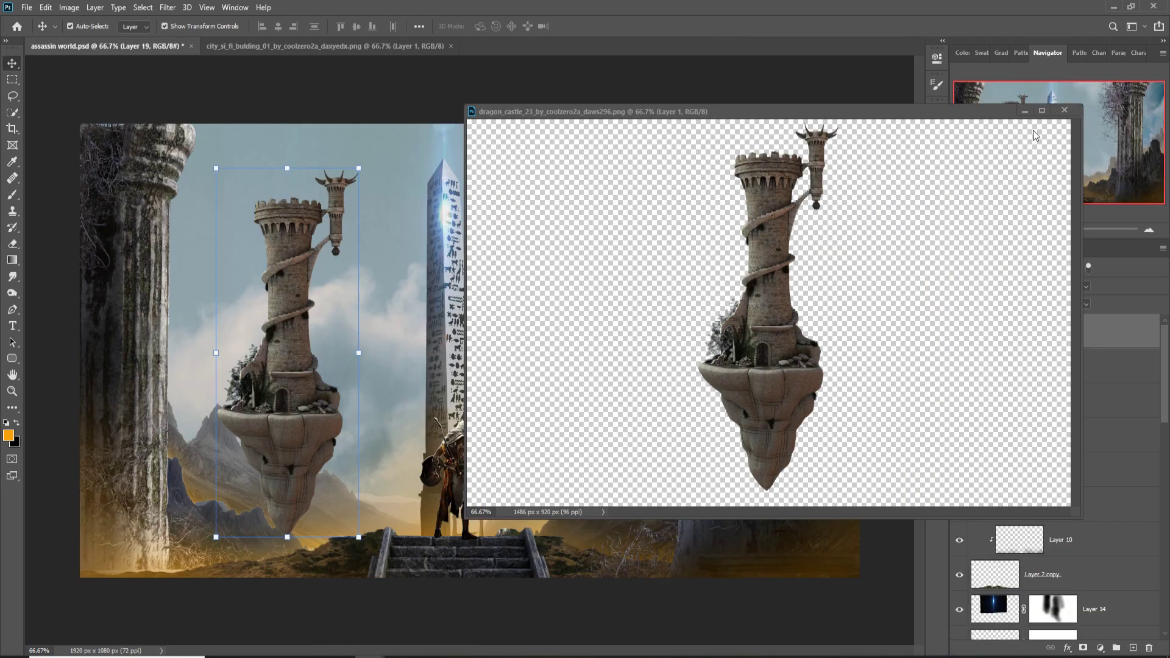
- Place the castle left of the obelisk at about 75% size with a clipped Exposure adjustment
click(1063, 110)
drag(358, 168, 282, 405)
drag(232, 469, 312, 442)
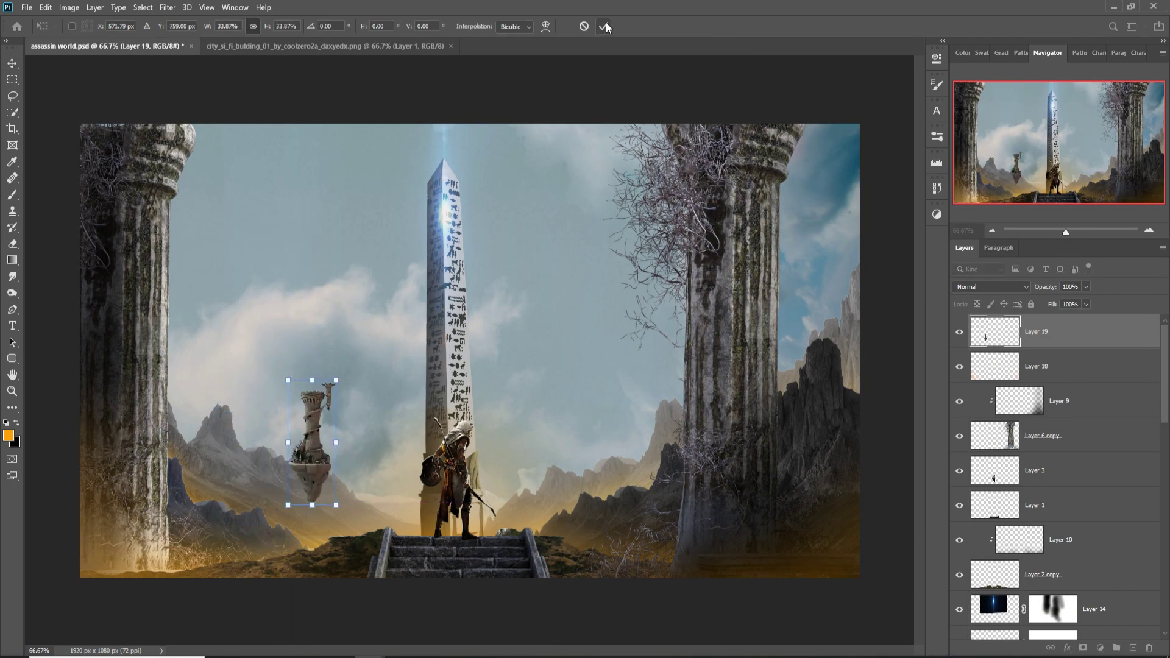
drag(1120, 426, 1120, 530)
key(ctrl+t)
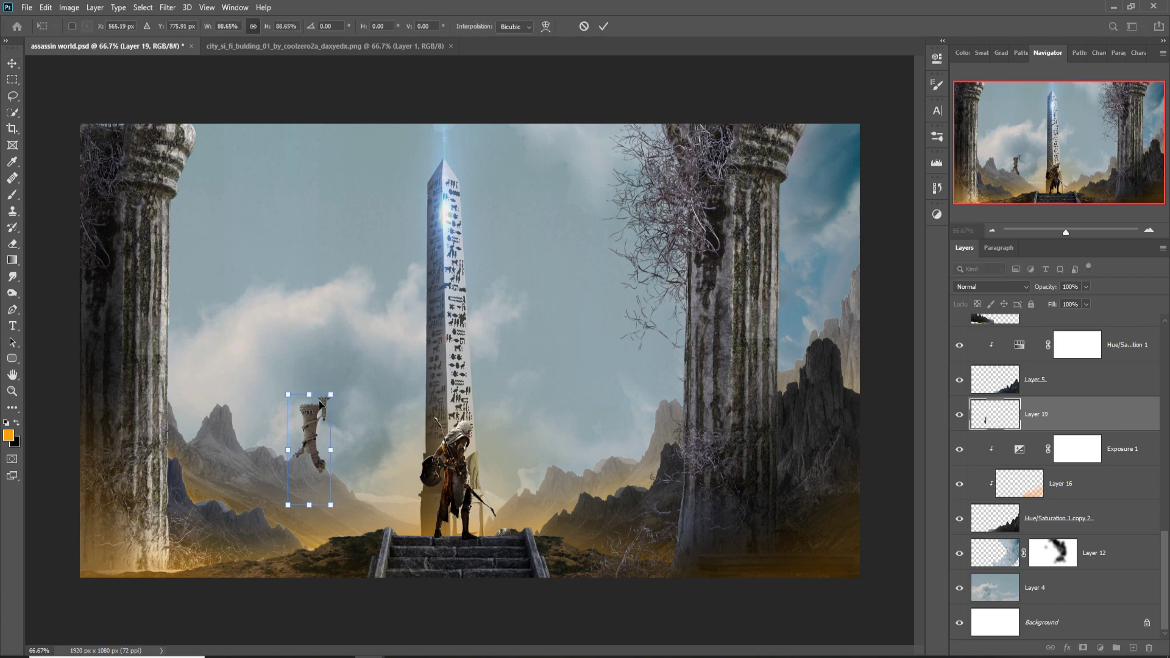
drag(287, 380, 303, 412)
key(Return)
click(1100, 648)
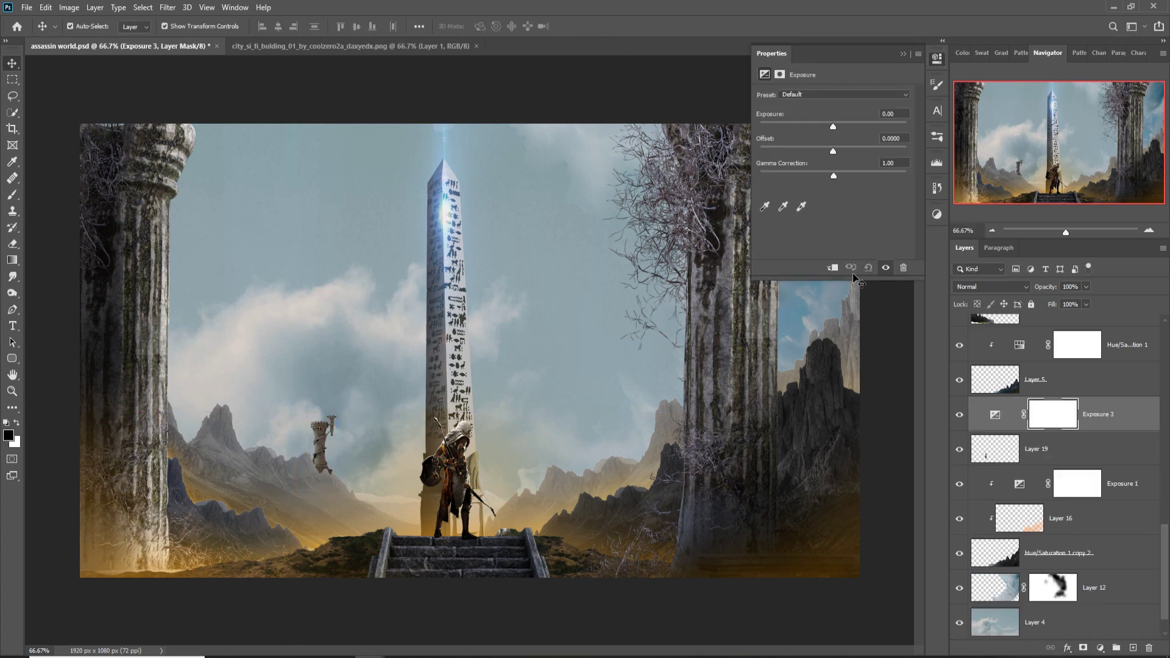
drag(832, 126, 830, 128)
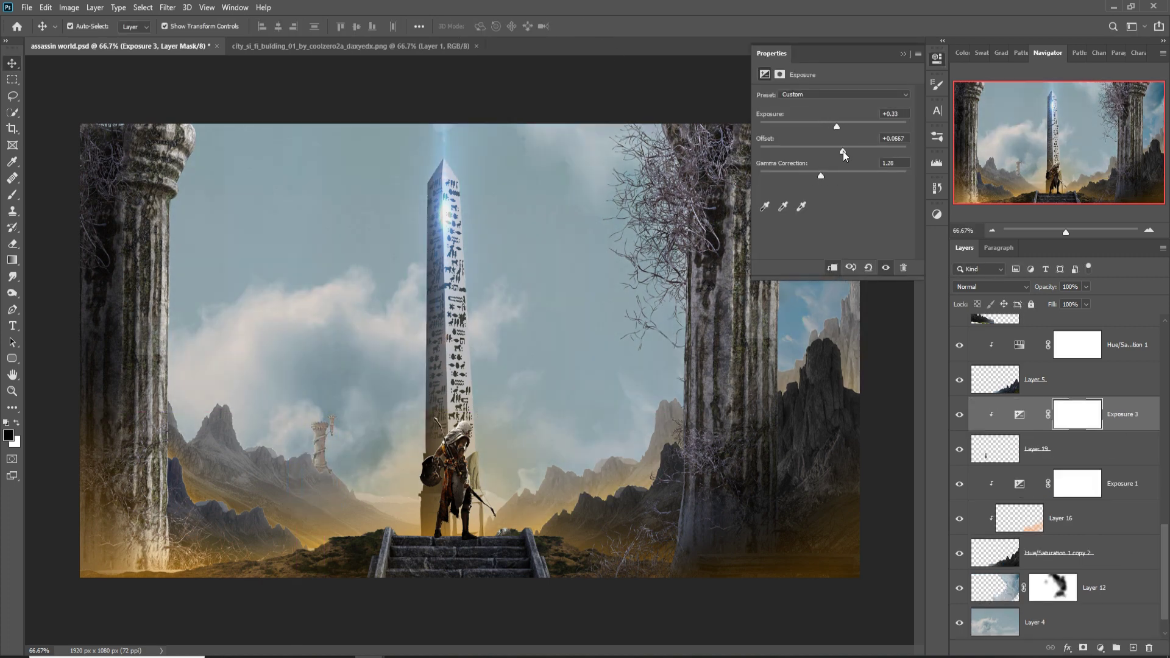
- Bring in the sci-fi building, shrink it and tuck it behind the hazy mountains
click(378, 49)
drag(379, 49, 670, 182)
mouse_move(670, 304)
mouse_down()
mouse_move(304, 439)
mouse_move(302, 458)
mouse_move(584, 430)
mouse_up()
click(603, 26)
drag(1036, 622, 1128, 571)
click(46, 7)
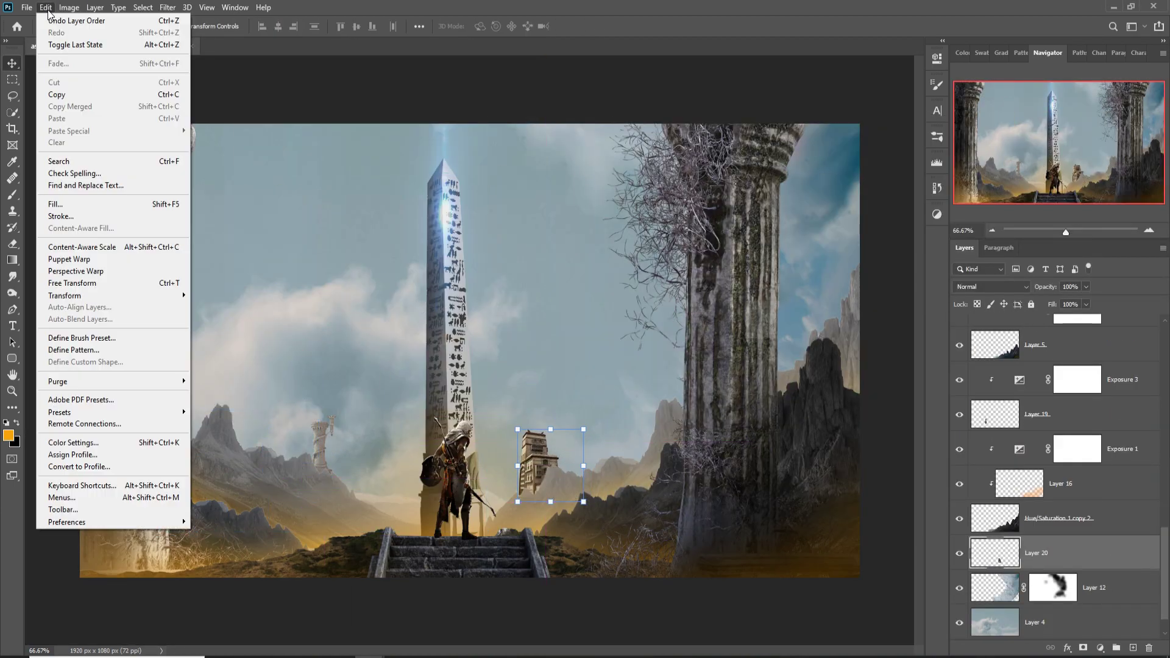
drag(560, 459, 550, 456)
- Clip an Exposure adjustment to the building, tuning exposure, offset and gamma
click(1100, 648)
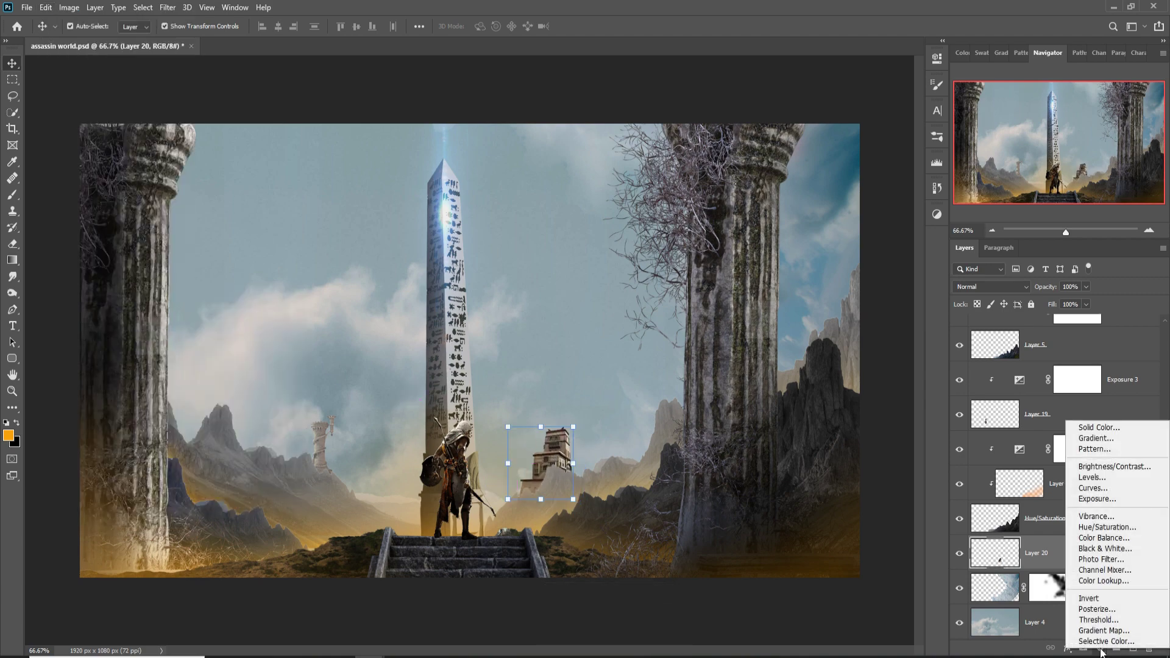
click(1031, 477)
key(ctrl+alt+g)
mouse_move(834, 126)
mouse_down()
mouse_move(847, 126)
mouse_move(854, 151)
mouse_move(834, 127)
mouse_up()
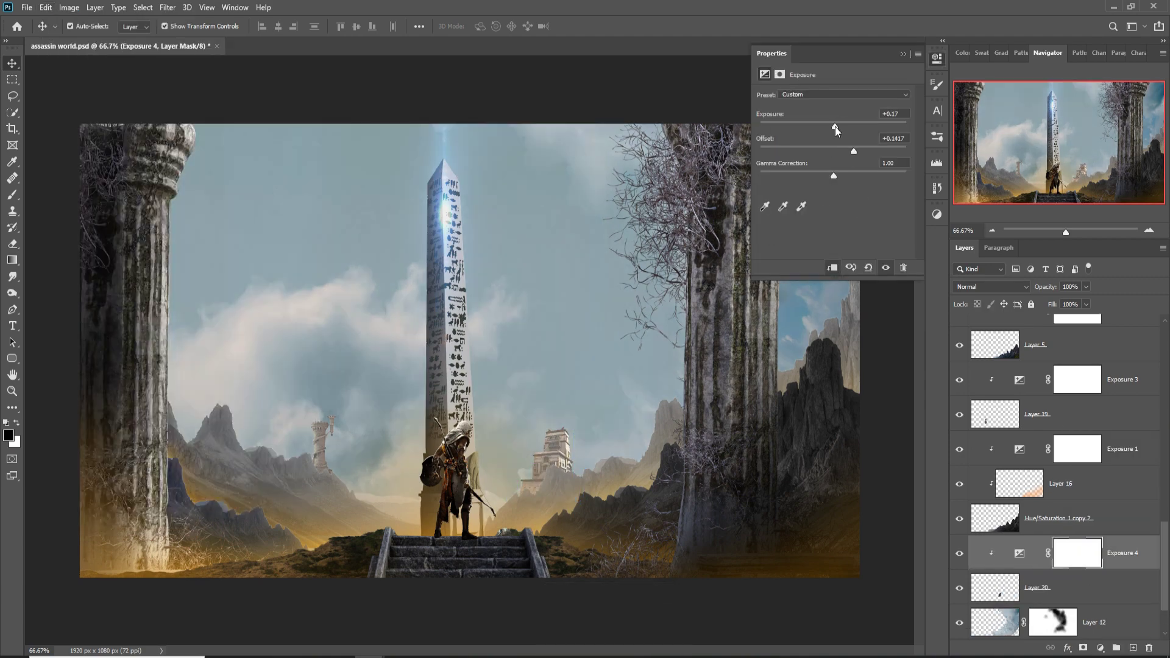
drag(834, 176, 842, 151)
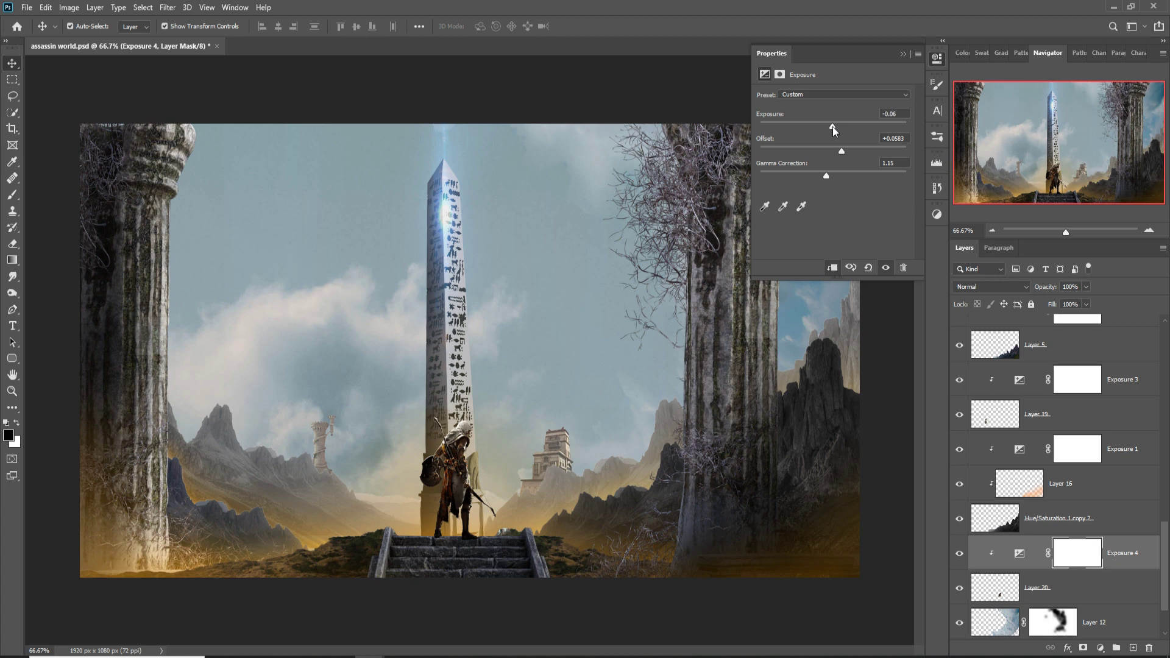
click(899, 452)
- Move the building up and right, and add a Levels adjustment to its midtones
click(1086, 593)
key(ctrl+t)
drag(559, 403, 594, 427)
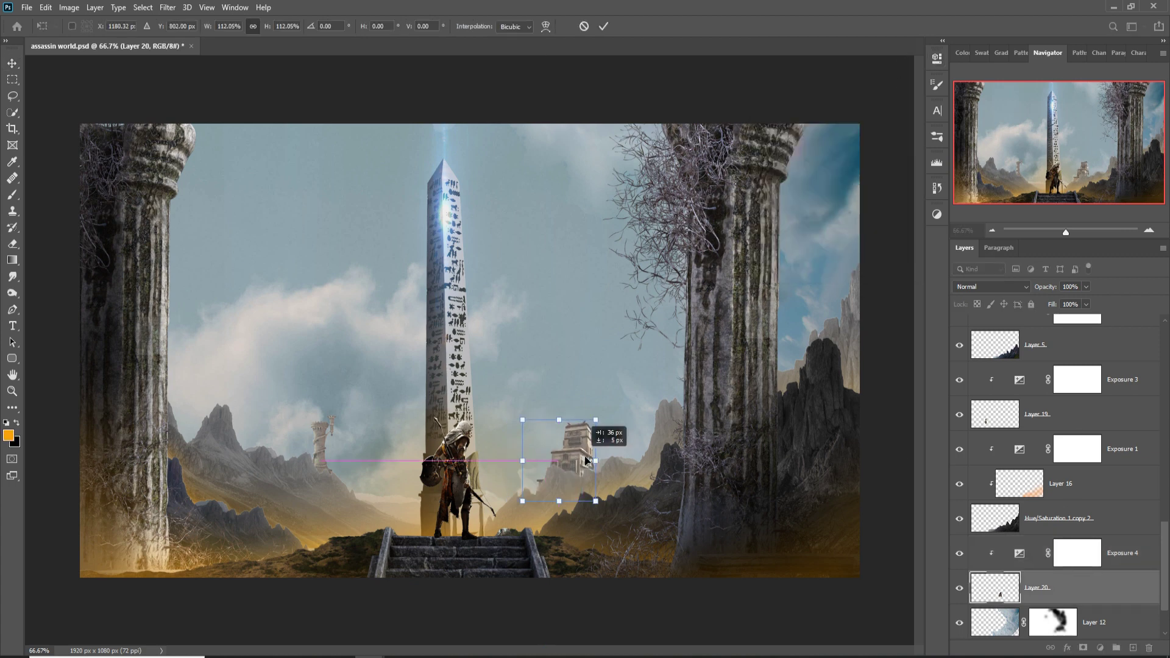
click(604, 25)
click(1100, 647)
click(1048, 493)
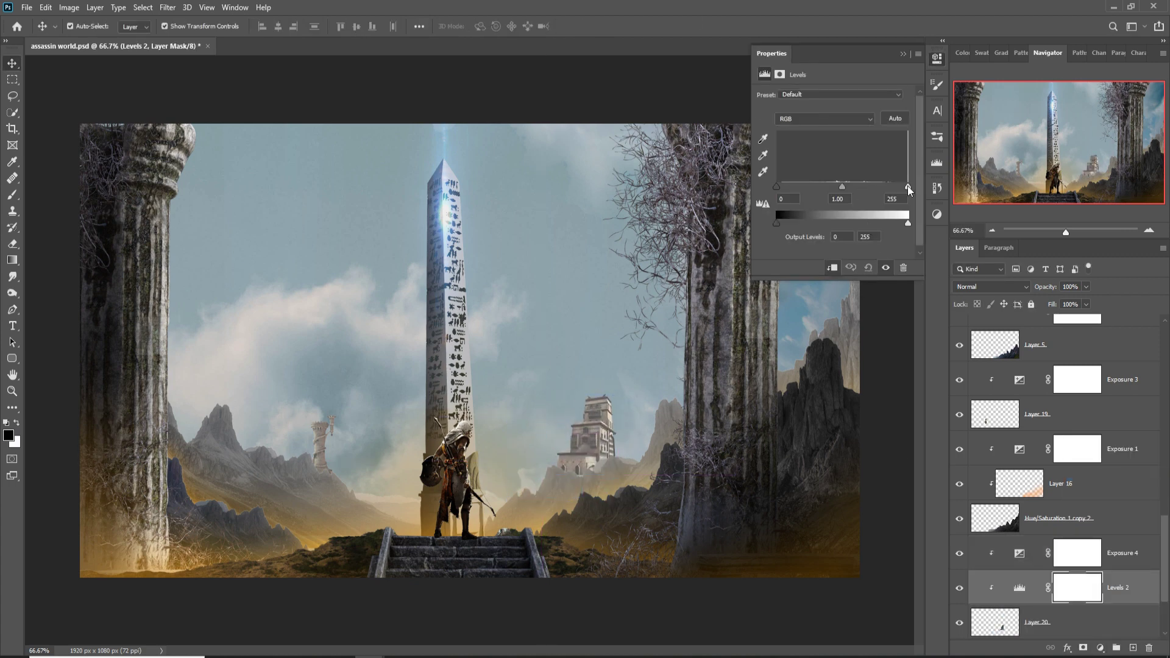
drag(843, 187, 832, 187)
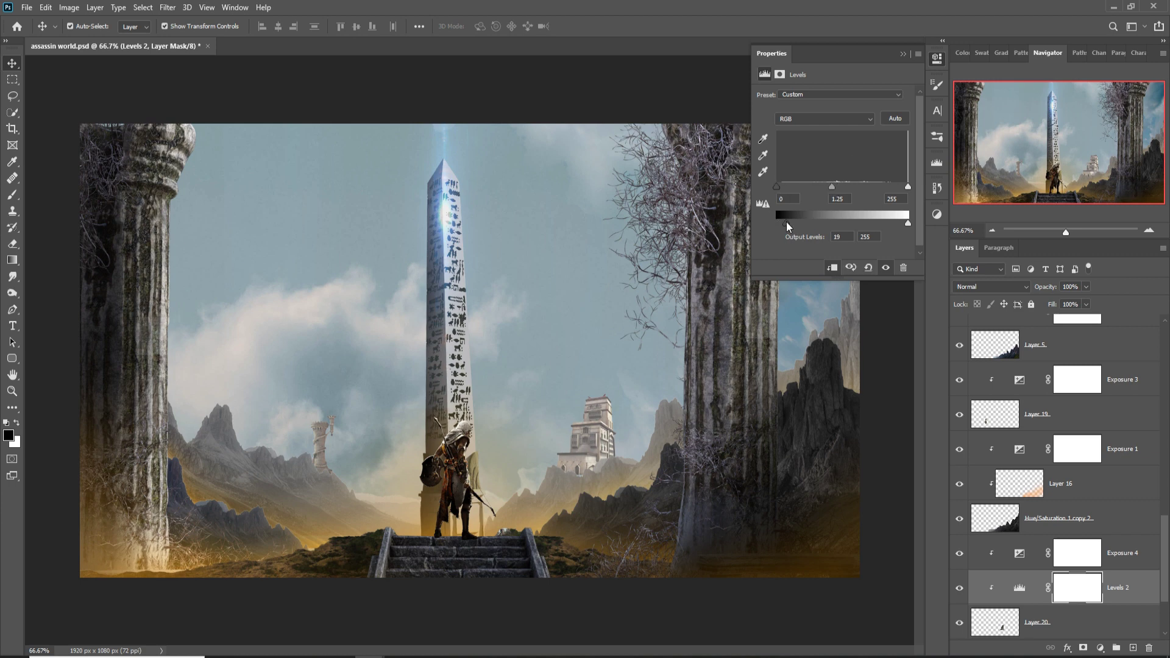
- Brighten the building with a Brightness/Contrast adjustment
click(1100, 648)
click(1114, 460)
drag(828, 130, 842, 130)
click(874, 89)
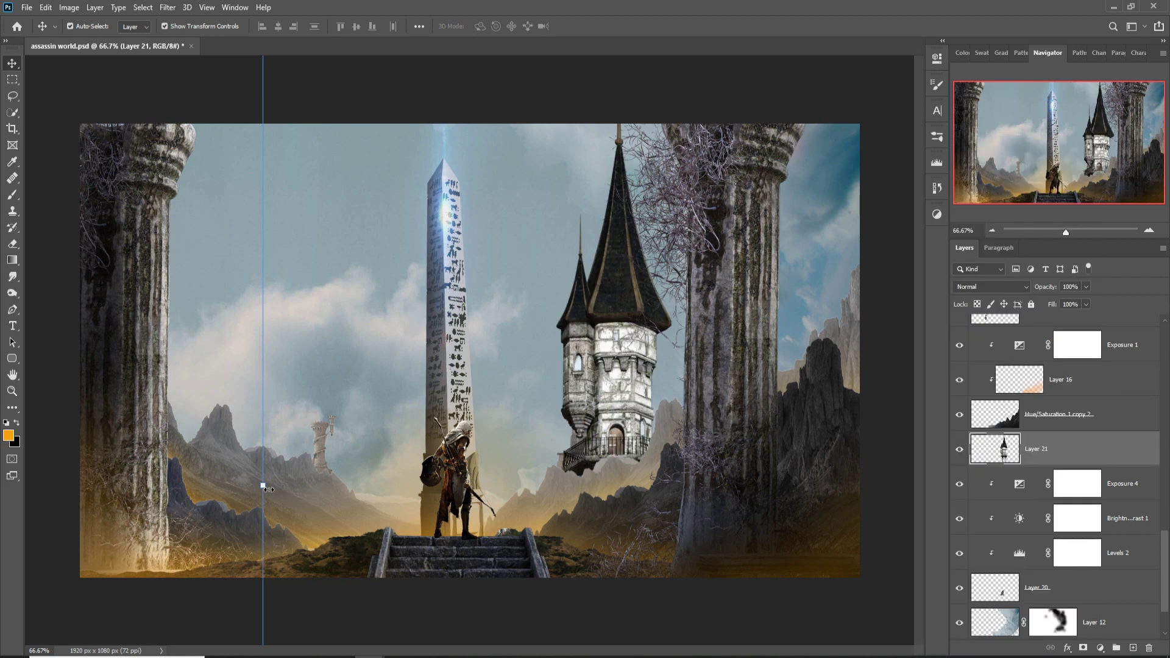
- Shrink the tower right of the obelisk and clip a Hue/Saturation adjustment to it
key(ctrl+t)
drag(673, 122, 662, 364)
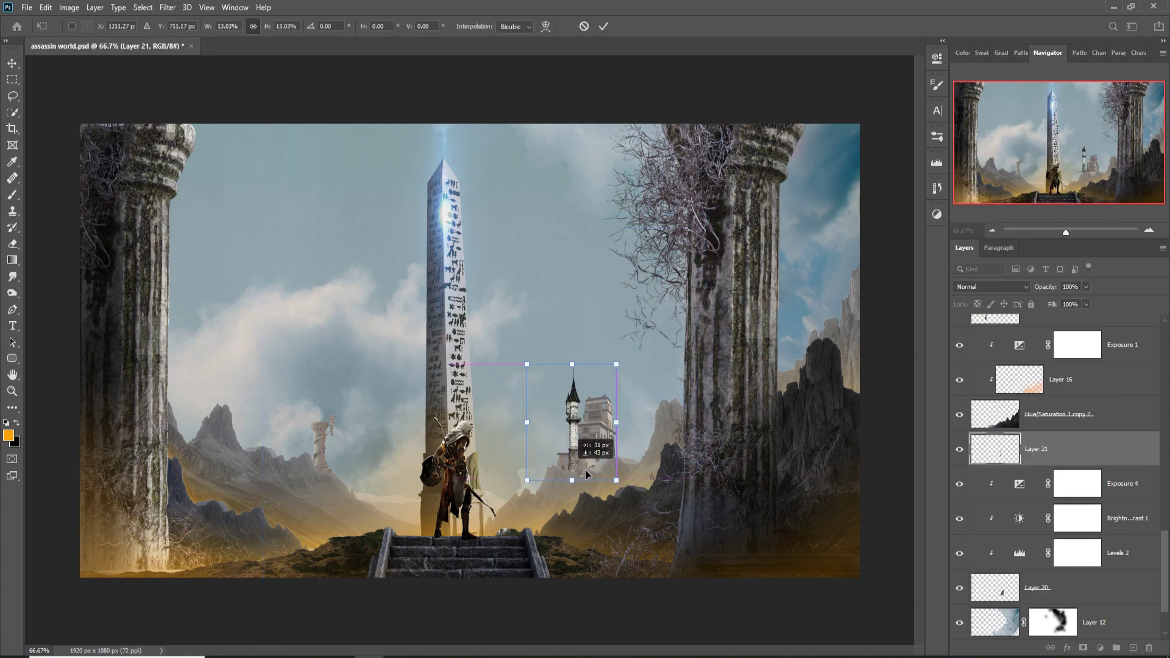
click(603, 26)
click(831, 268)
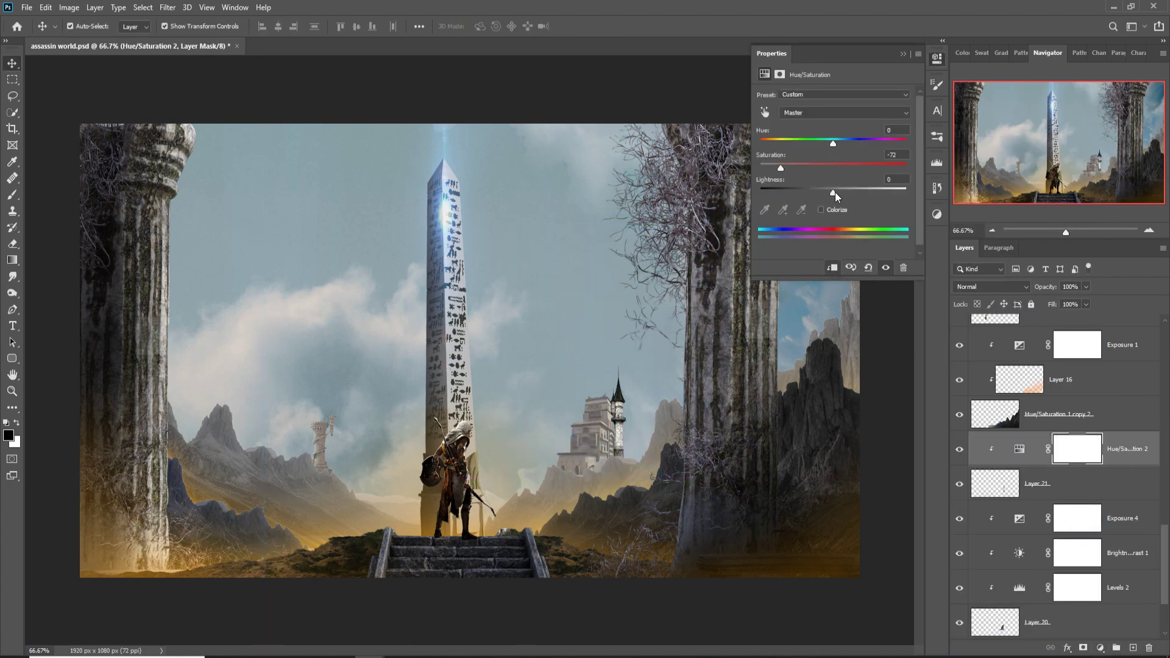
- Brighten the tower to brightness 24, move it below the building, and nudge it up-left
click(1100, 648)
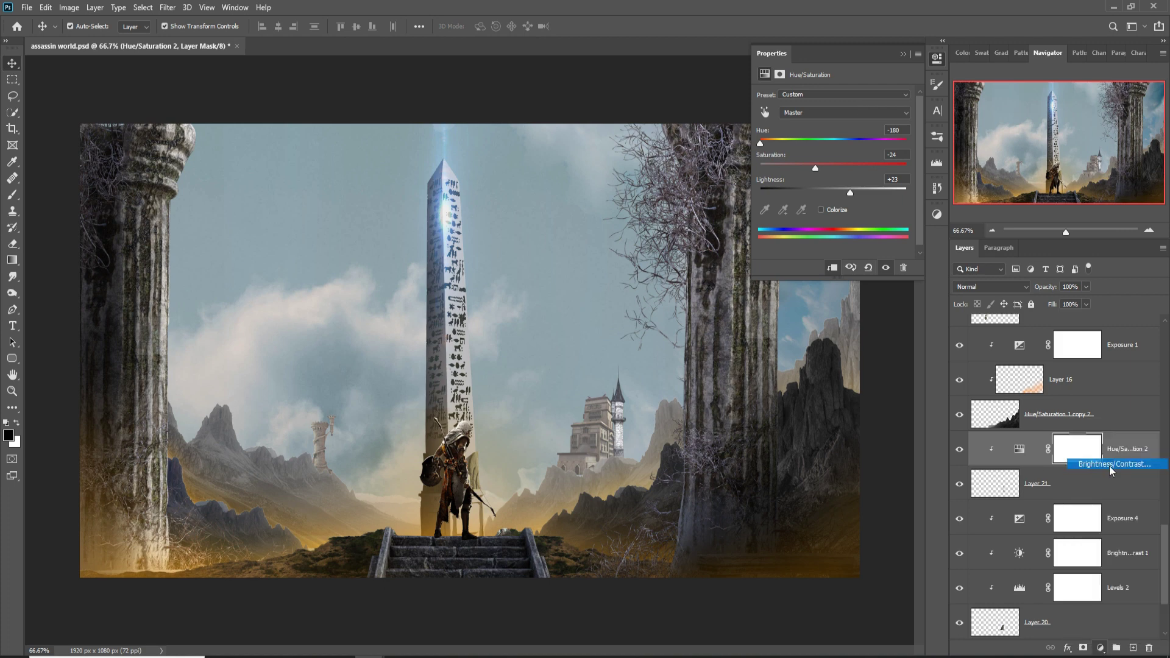
click(1123, 460)
drag(832, 130, 847, 130)
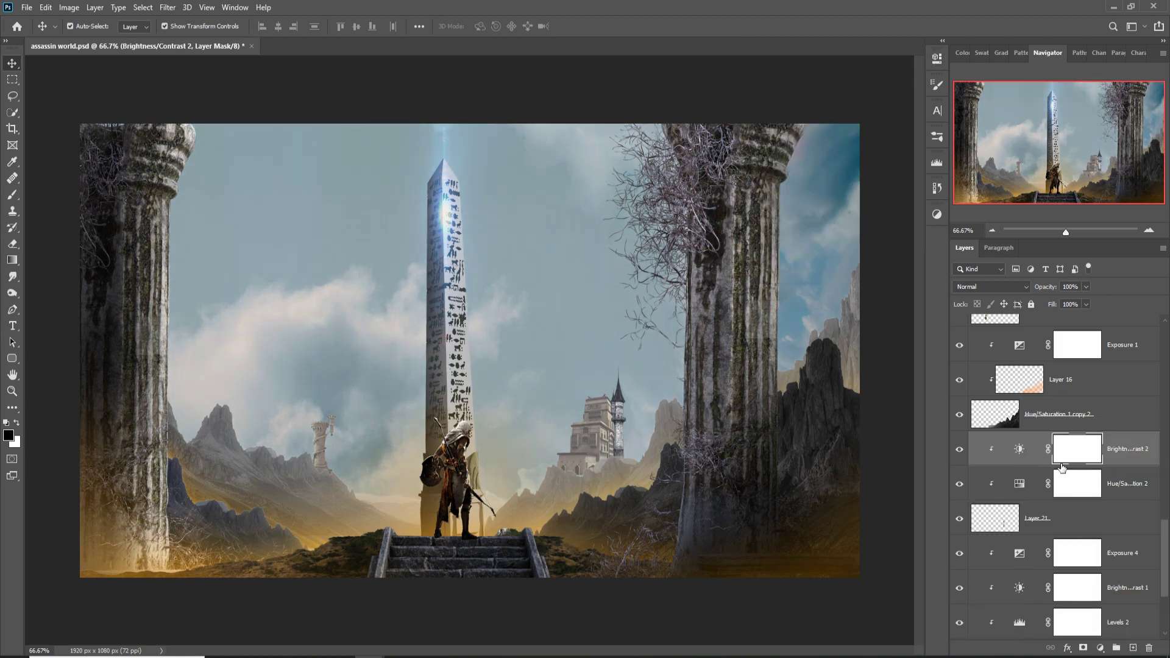
click(609, 426)
key(ctrl+[)
key(Left)
key(Left)
key(Left)
key(Up)
key(Up)
key(Up)
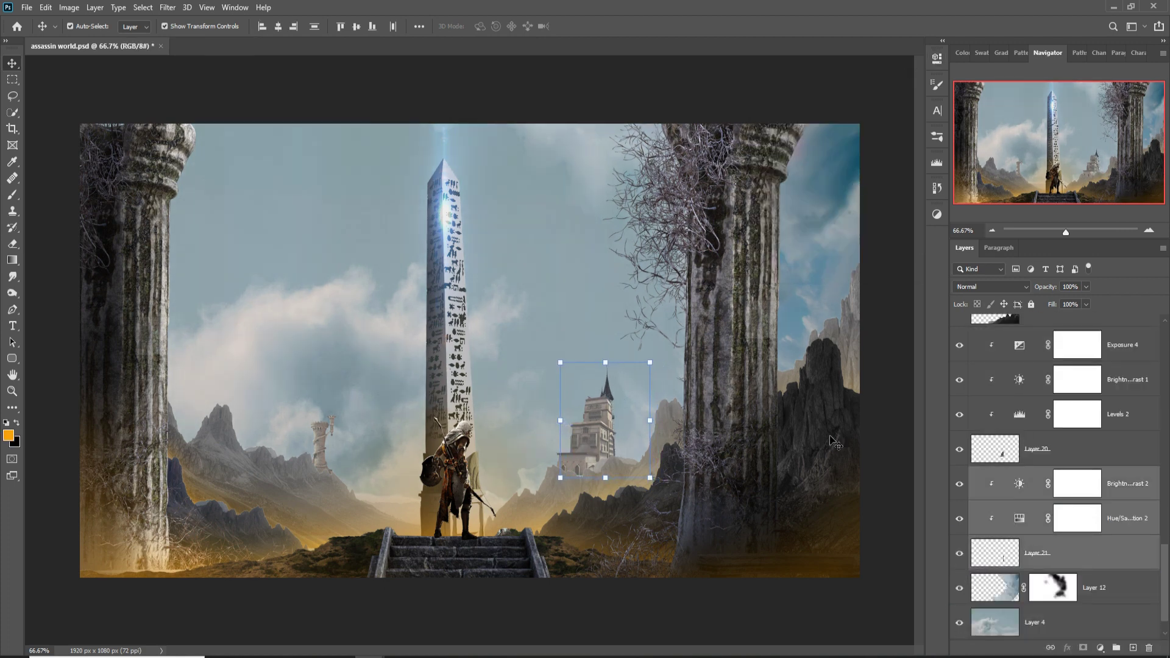
- Lower the tower's white level with a clipped Levels adjustment, then bring the eagle in
click(937, 163)
drag(908, 187, 907, 223)
click(332, 46)
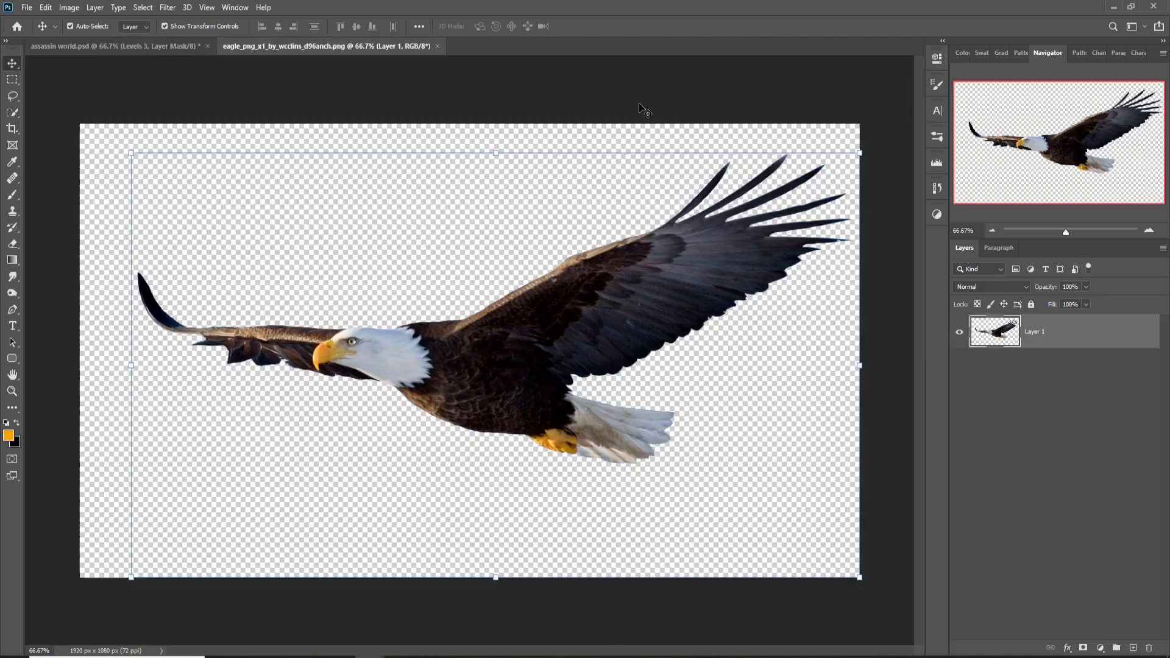
mouse_move(488, 293)
mouse_down()
mouse_move(1092, 622)
mouse_move(1072, 366)
mouse_up()
- Scale the eagle down into the sky left of the obelisk, then lighten and desaturate it
key(ctrl+t)
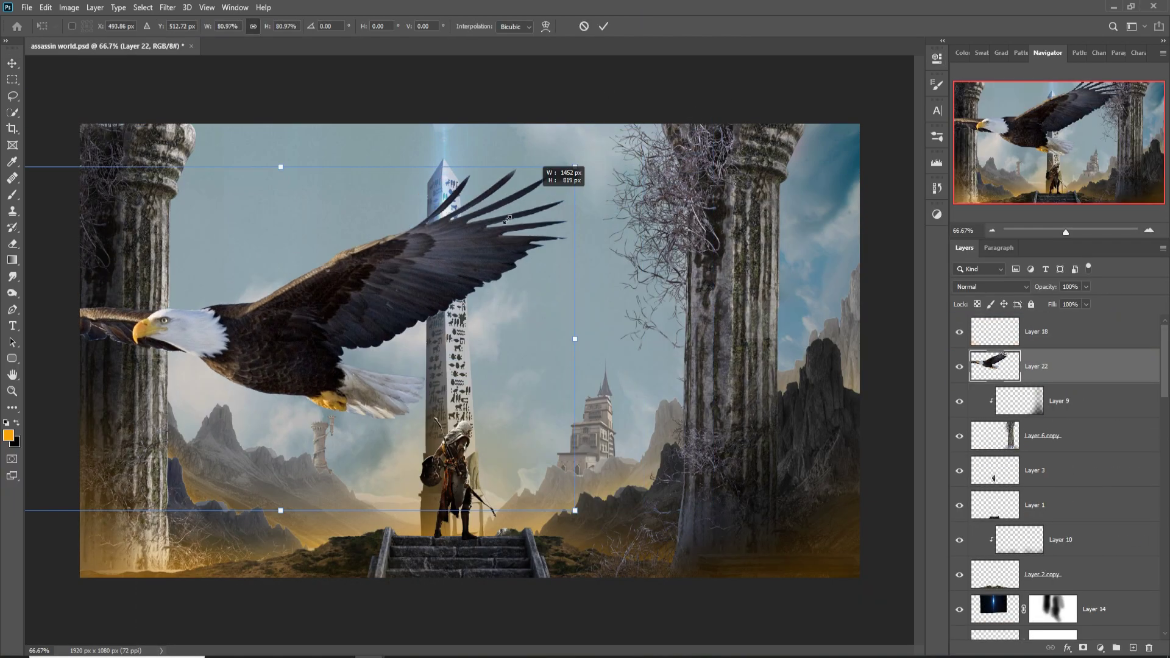
drag(556, 173, 382, 273)
drag(292, 317, 309, 317)
key(Return)
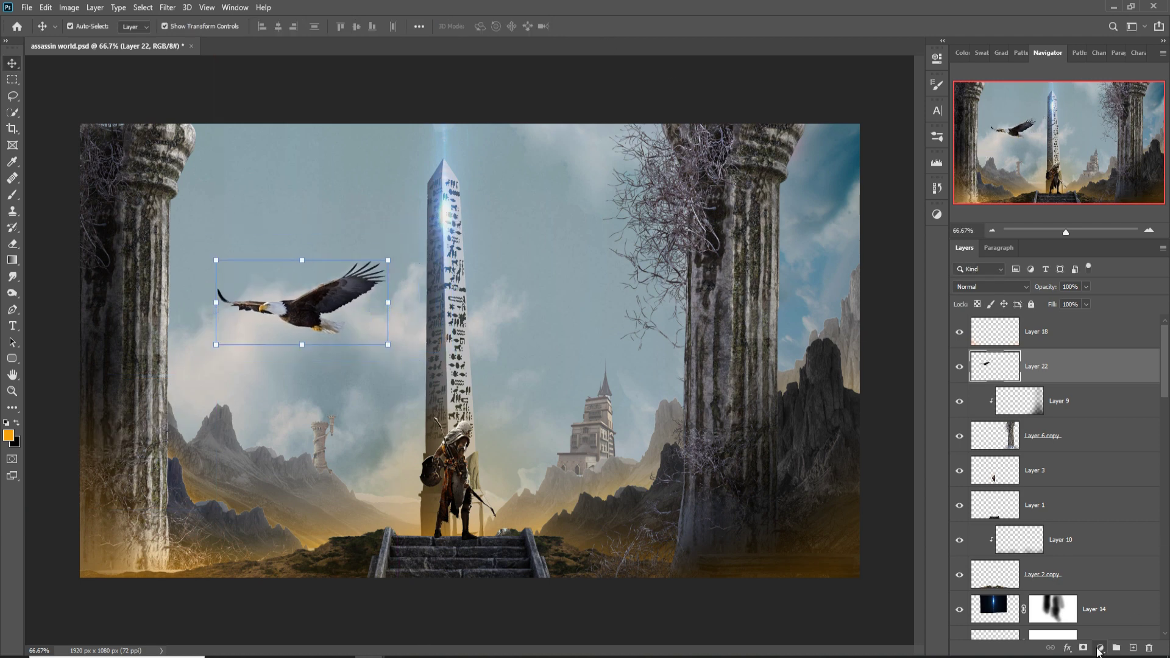
drag(821, 174, 843, 192)
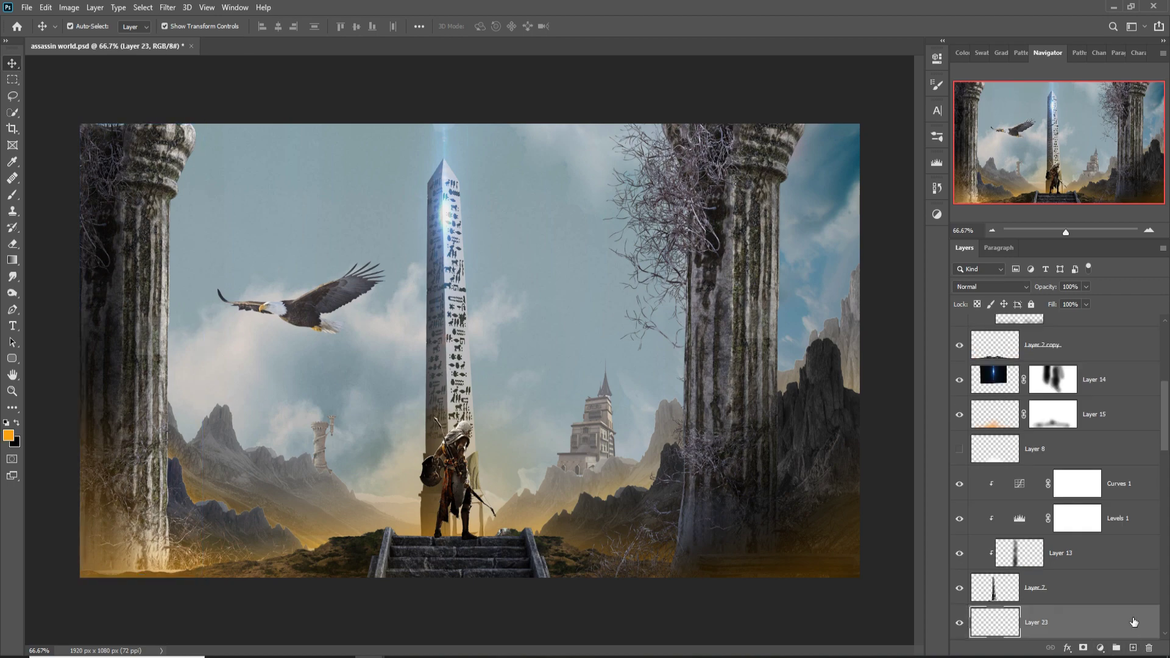
- Clip the glow layer to the pillar and add an orange Solid Color fill with an inverted mask
right_click(1060, 518)
click(968, 364)
click(1100, 648)
click(880, 382)
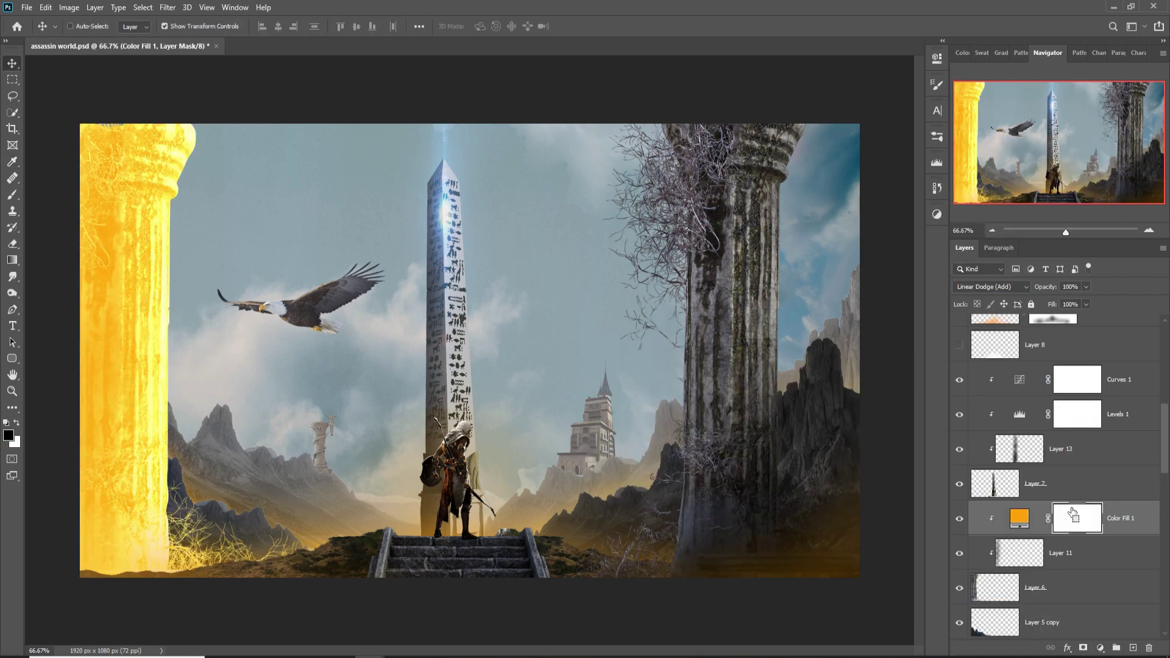
key(ctrl+i)
- Brush white orange glow along the left pillar's edge
key(b)
drag(281, 33, 327, 46)
key(x)
drag(168, 381, 170, 573)
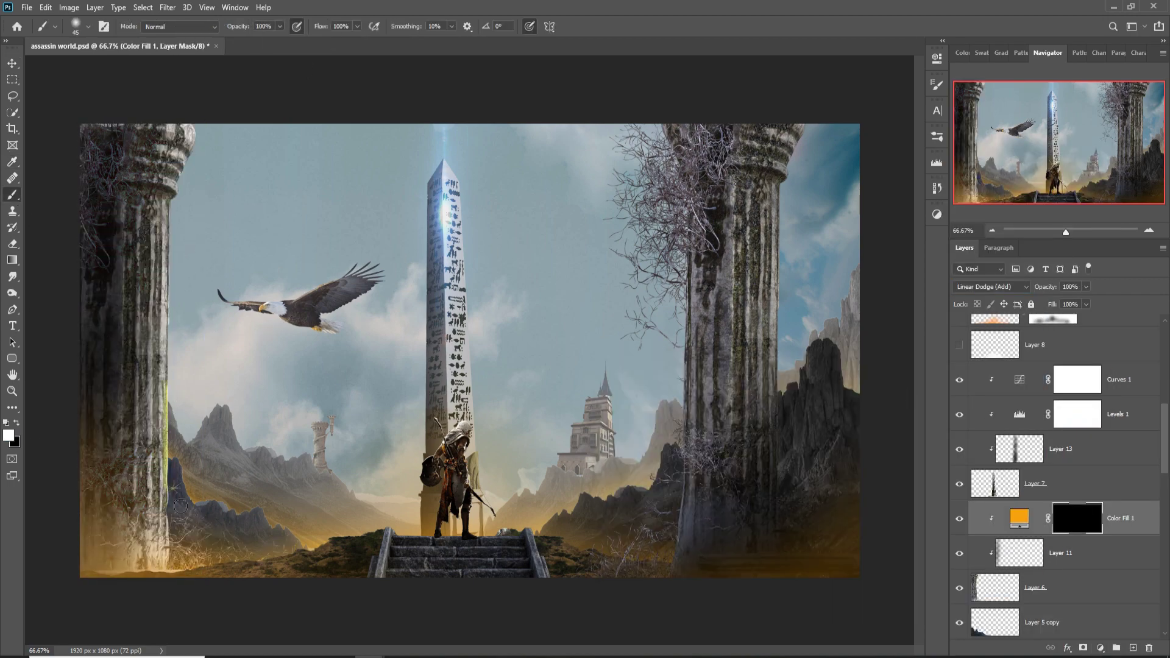
- Confirm the orange fill colour, hide it with an inverted mask, and paint glow along the right pillar
click(9, 435)
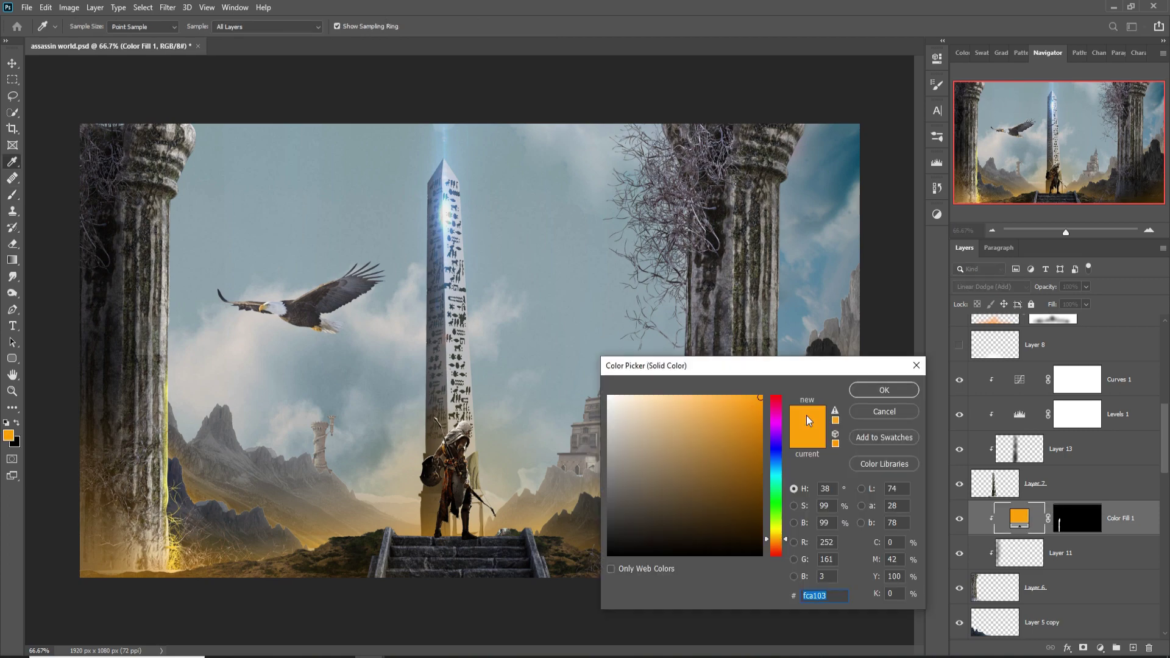
click(883, 387)
key(v)
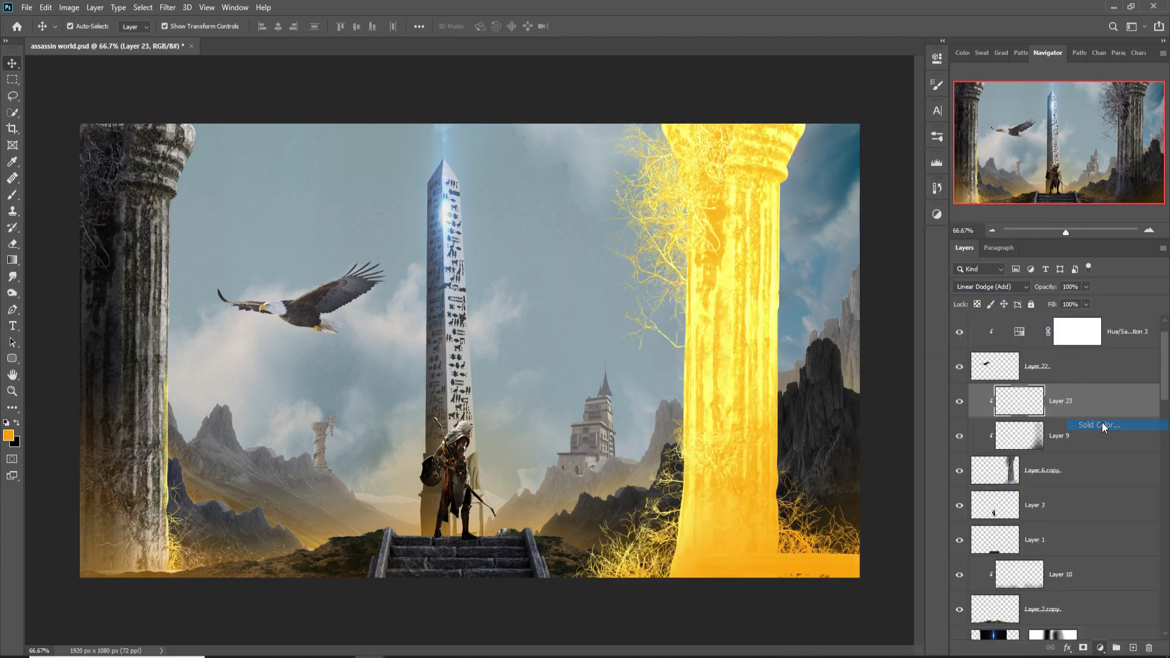
key(Return)
key(ctrl+i)
key(b)
mouse_move(679, 380)
mouse_down()
mouse_move(674, 567)
mouse_move(603, 518)
mouse_up()
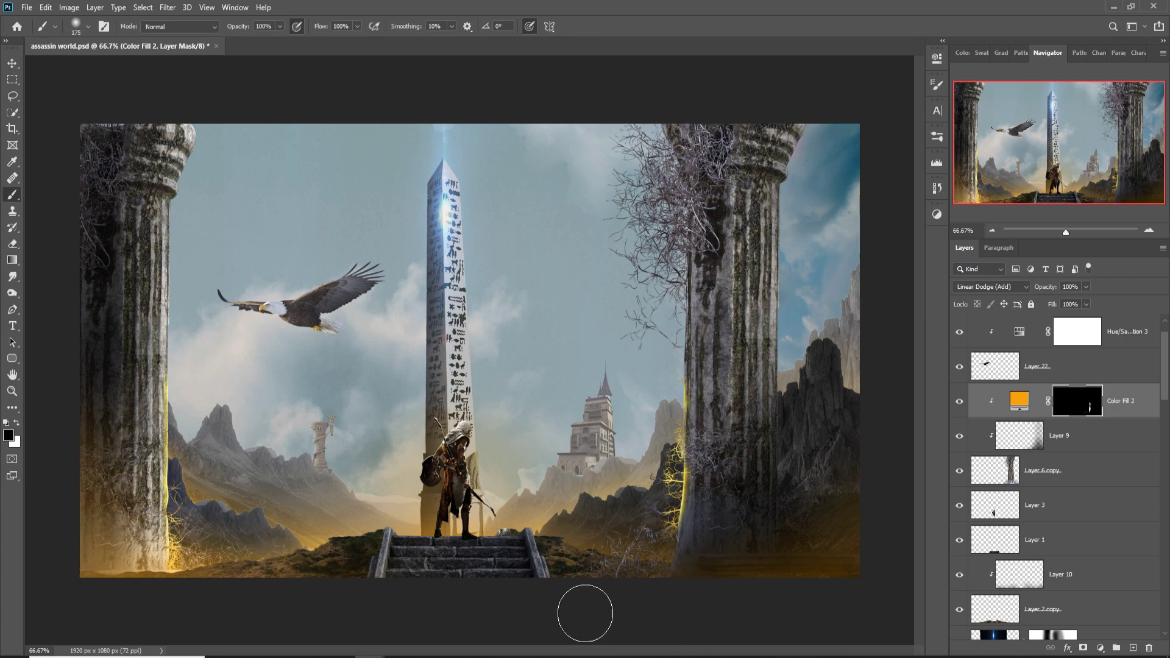
- Add another orange colour fill over the stairs with its mask inverted, ready for painting
right_click(1060, 540)
click(1100, 648)
click(1097, 423)
key(Return)
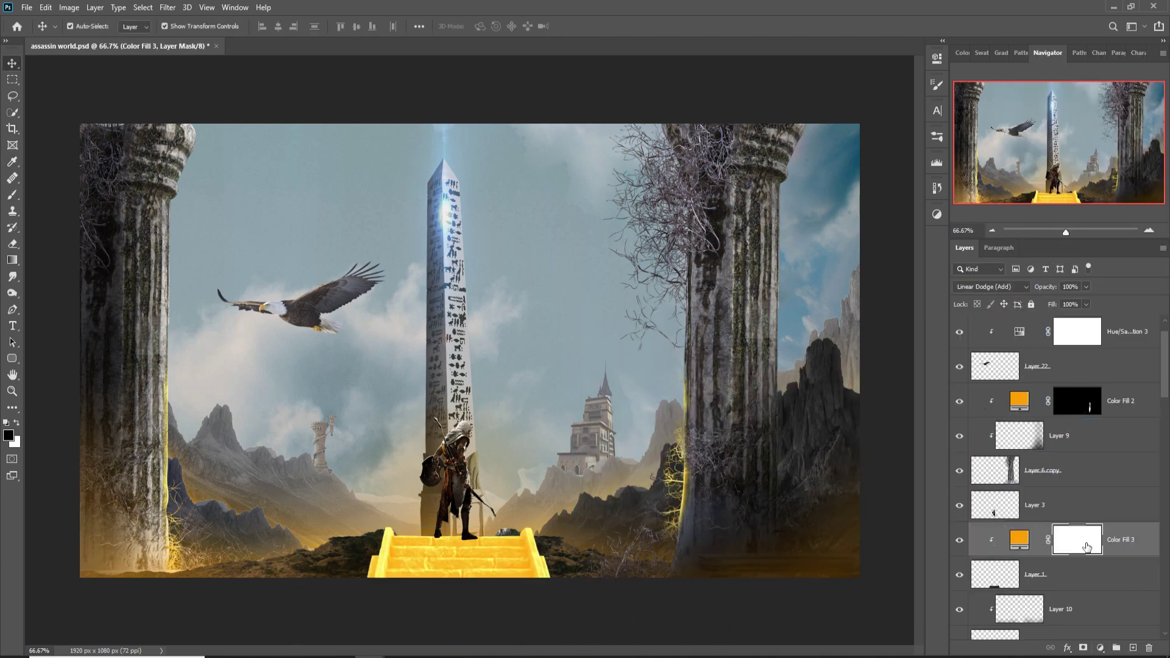
key(ctrl+i)
key(b)
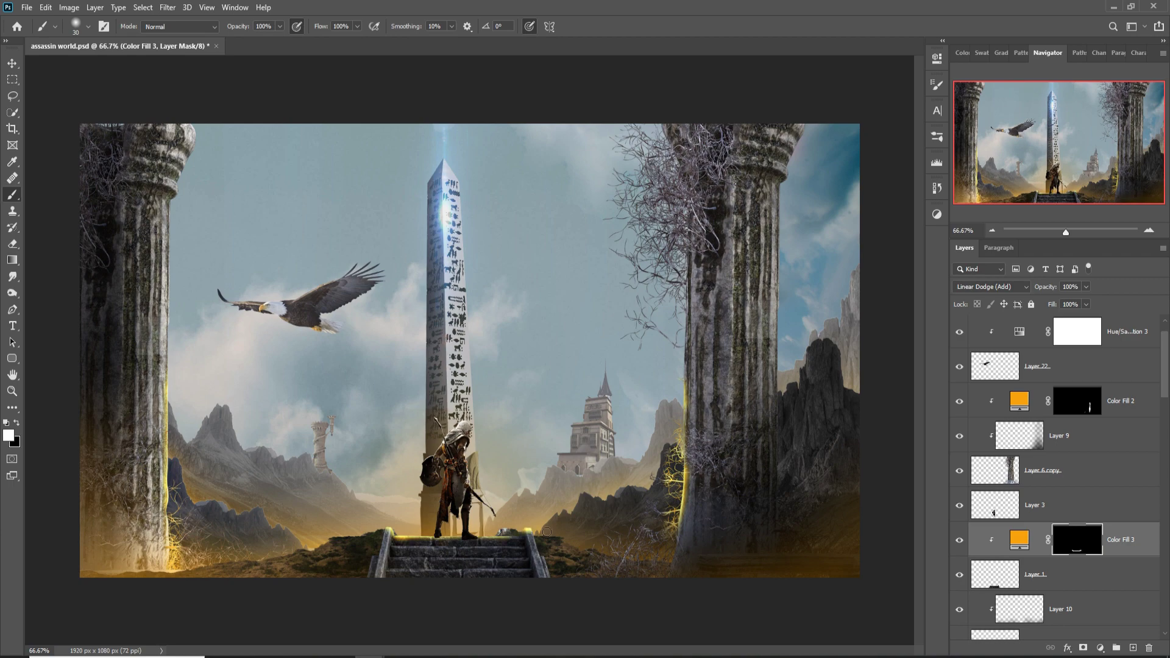
- Add a further orange Linear Dodge fill with an inverted mask for the grass edge, undoing two changes
click(990, 286)
click(985, 411)
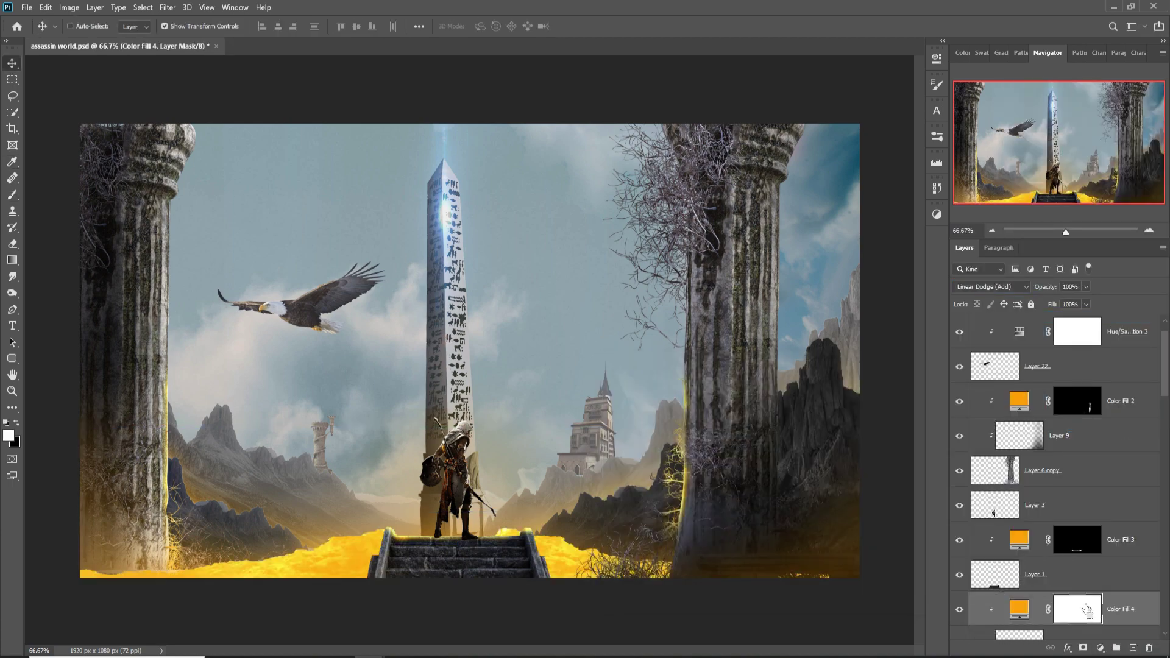
key(ctrl+i)
key(b)
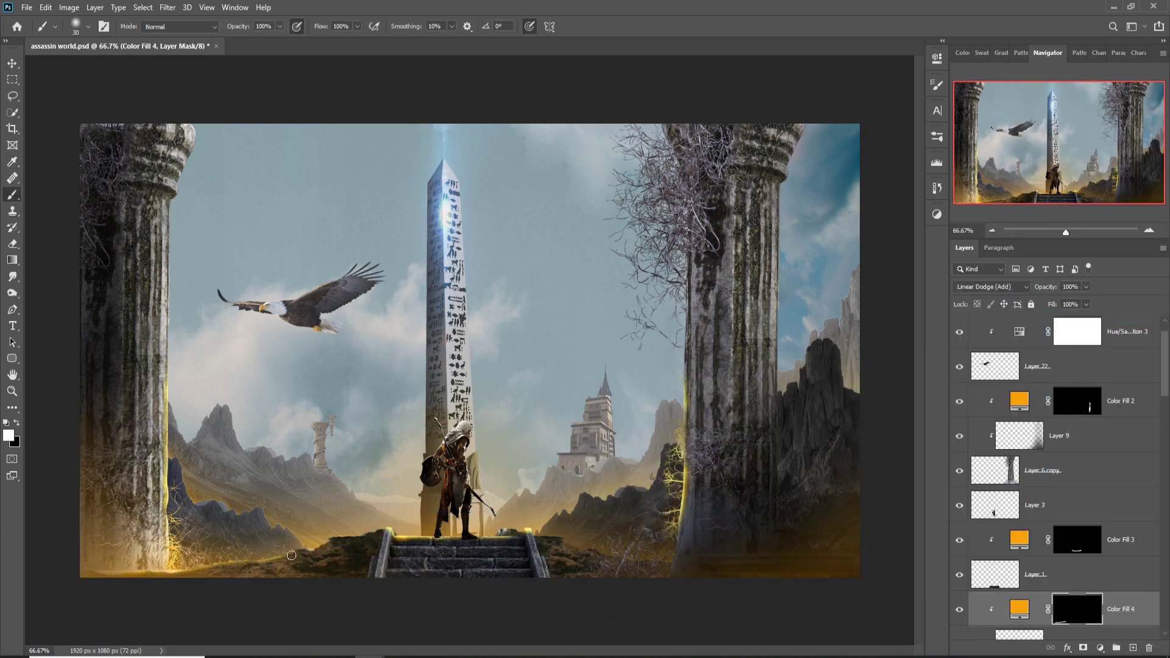
key(ctrl+z)
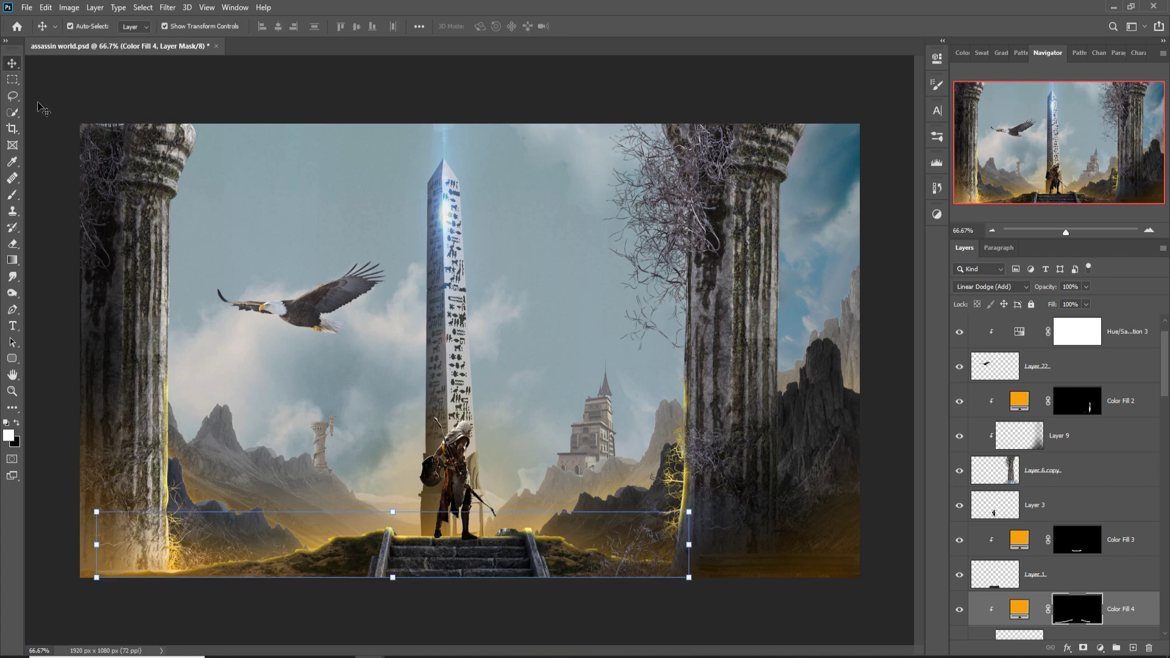
key(ctrl+z)
key(ctrl+z)
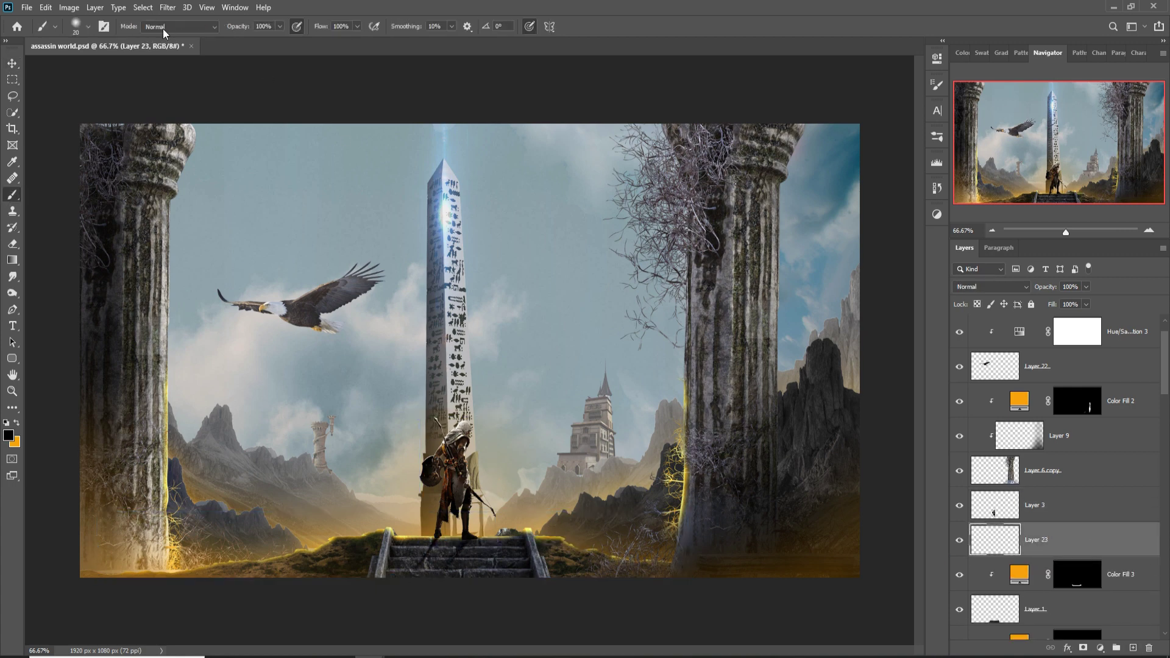
- Add a new empty Layer 24 above Layer 3, clipped to the layer below
click(80, 26)
click(444, 553)
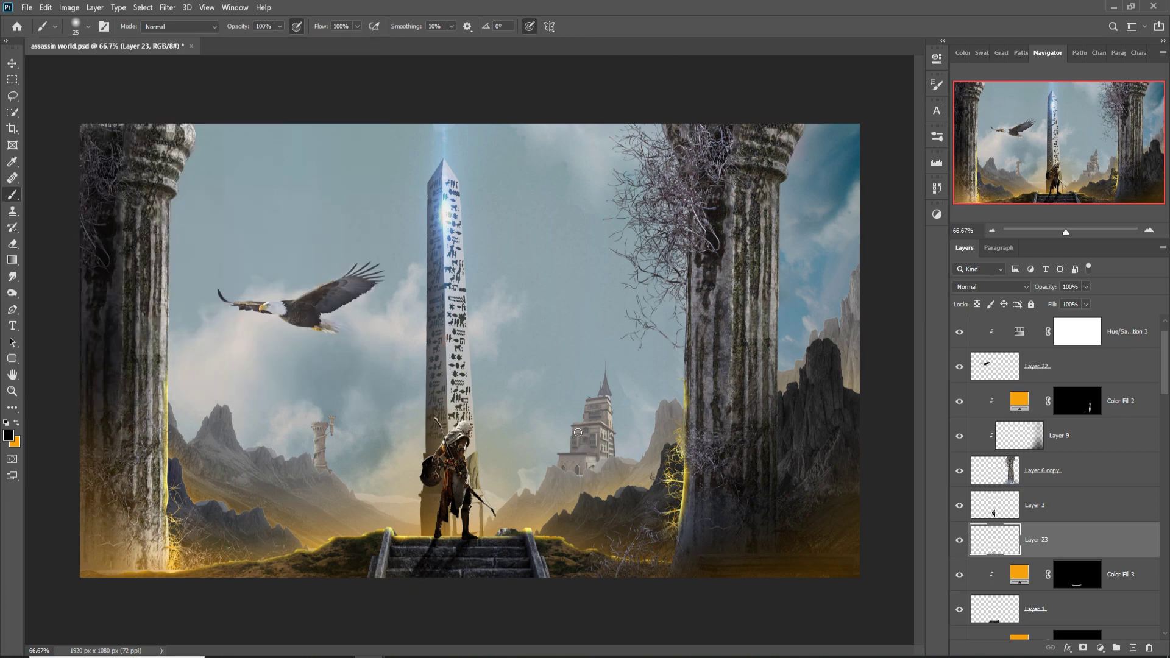
key(v)
key(ctrl+shift+alt+n)
key(ctrl+bracketright)
key(ctrl+alt+g)
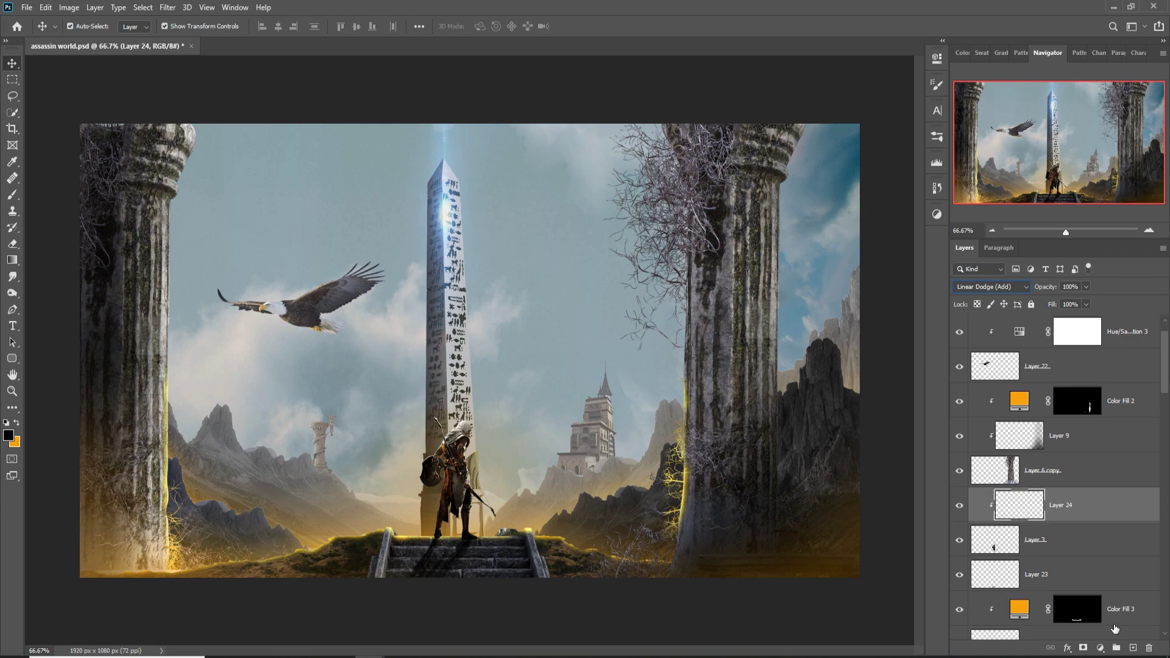
- Add an orange Color Fill clipped to the warrior, set its Blend If options, and invert its mask
click(1100, 648)
click(1016, 482)
key(Return)
double_click(1140, 512)
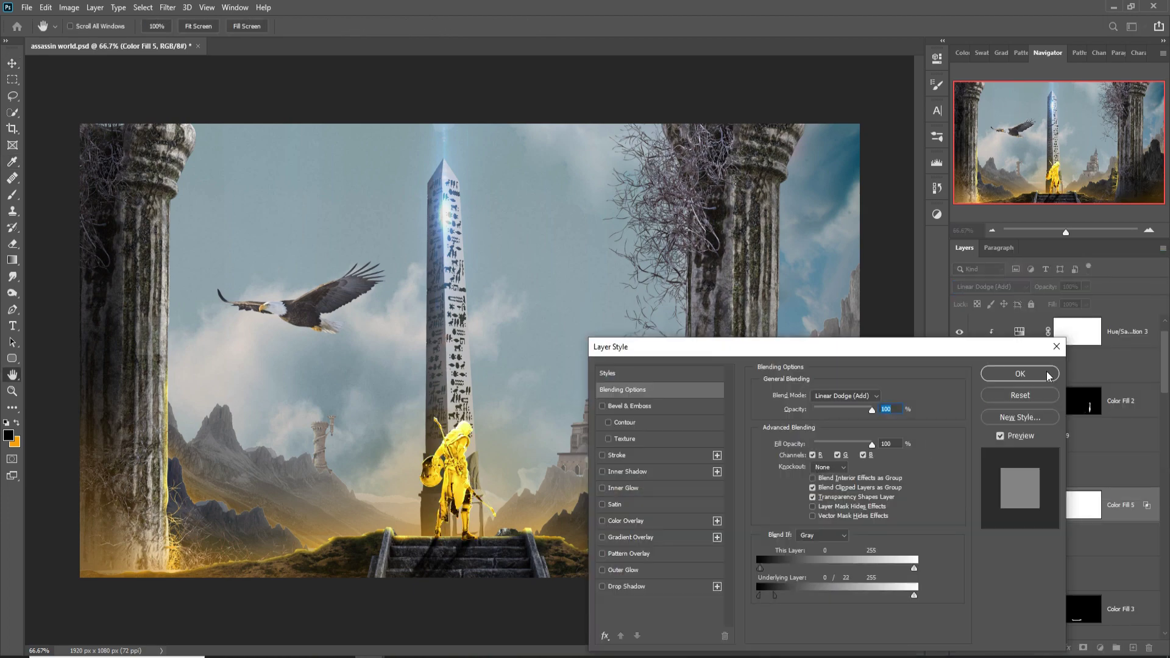
click(1048, 376)
key(ctrl+i)
- Paint yellow rim light along the warrior's right leg, boot and left lower leg
scroll(659, 549, up, 5)
key(b)
key(d)
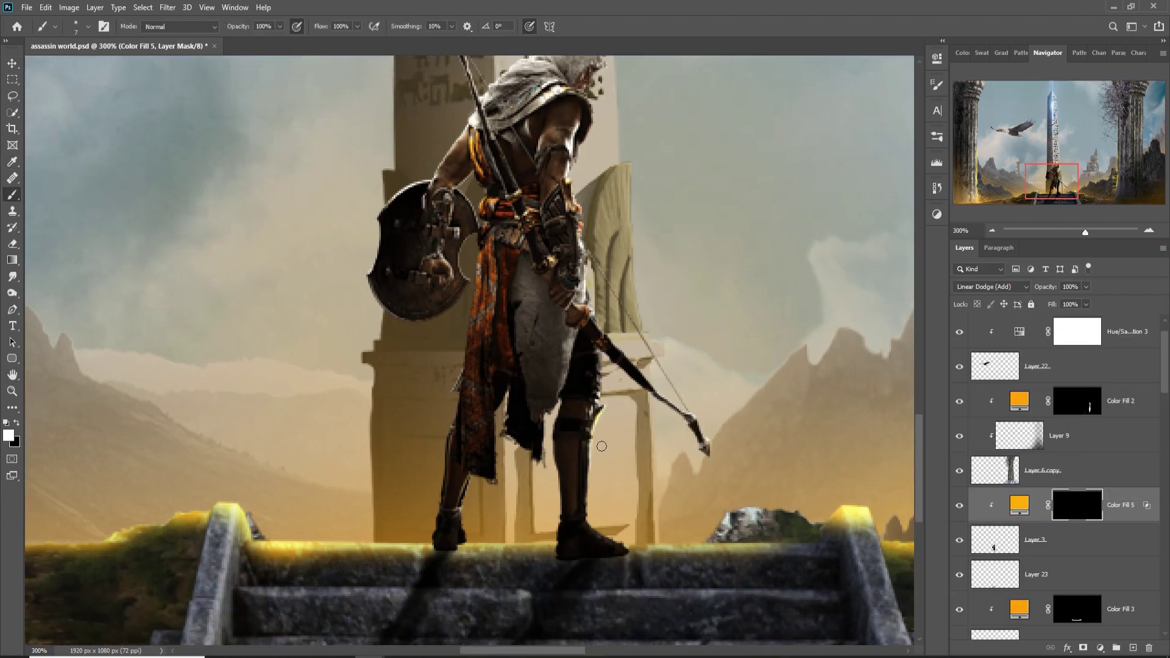
drag(602, 446, 625, 548)
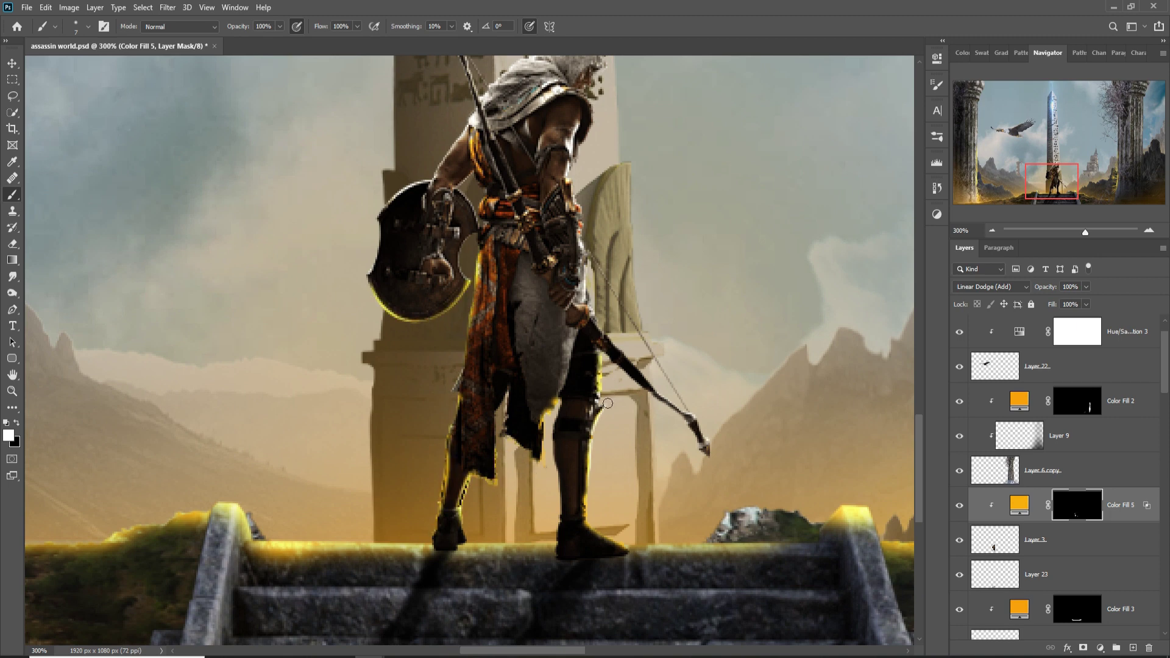
drag(561, 505, 589, 399)
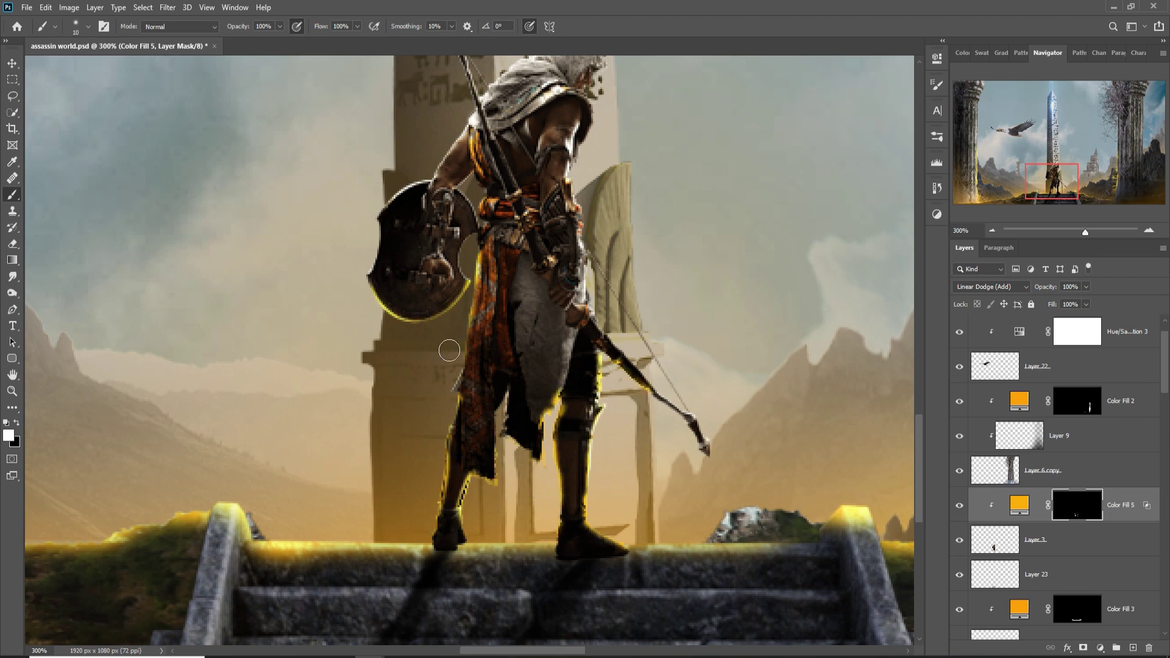
- Add a Curves adjustment clipped to the sky layer and pull the curve down to darken it
key(v)
key(ctrl+minus)
key(ctrl+minus)
key(ctrl+minus)
scroll(1119, 532, down, 5)
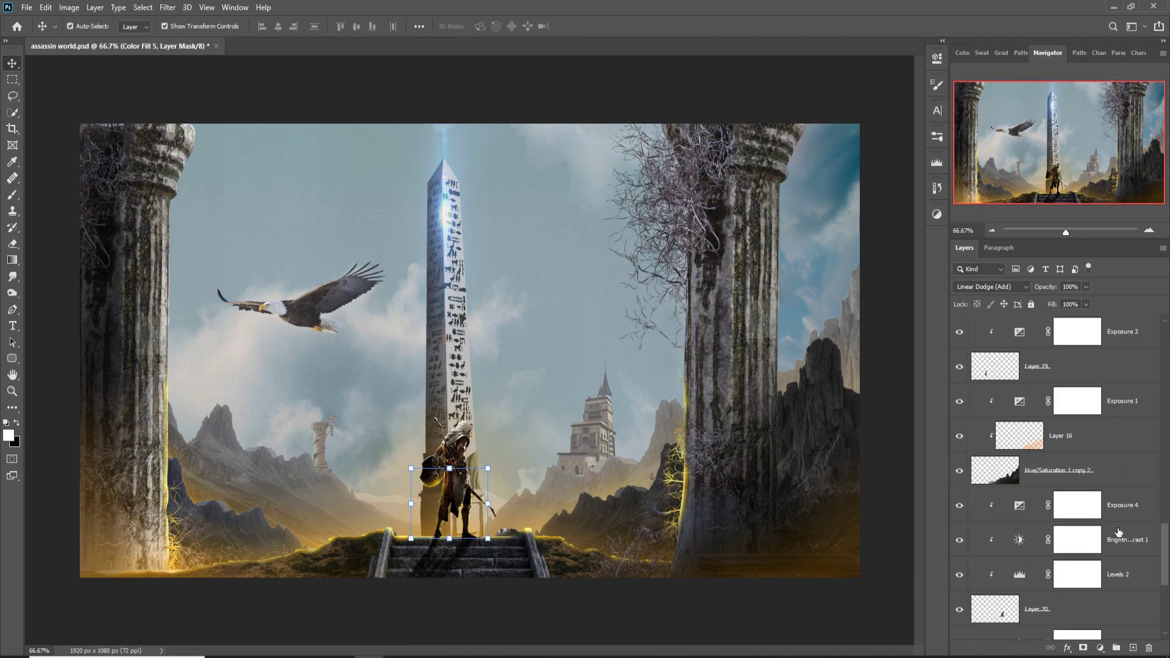
scroll(1119, 532, down, 5)
click(1100, 648)
click(1121, 410)
drag(851, 180, 856, 201)
- Paint glow up the right pillar's inner edge on the Color Fill 2 mask
scroll(1130, 541, down, 1)
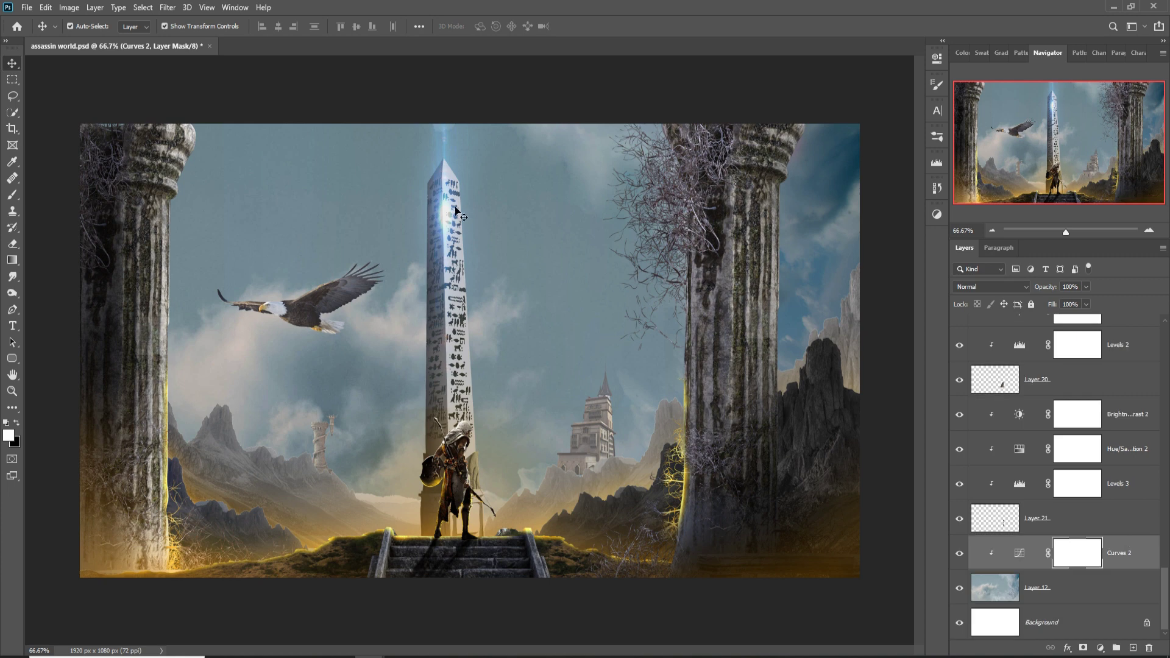
click(682, 350)
key(b)
drag(684, 345, 687, 302)
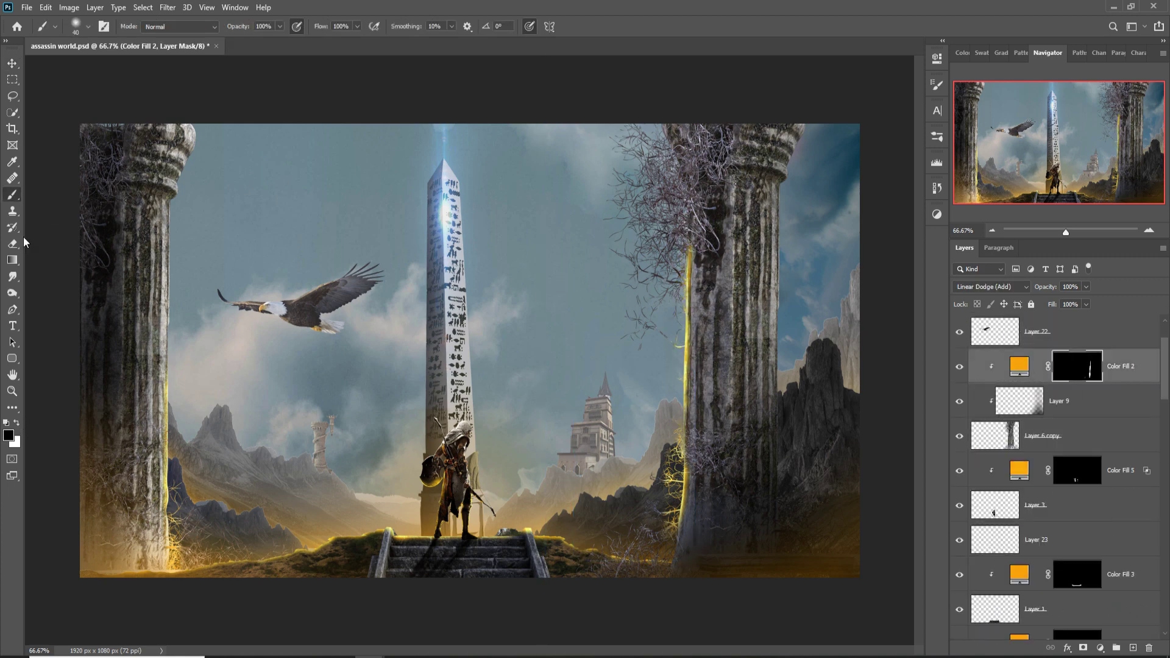
- Try a darkening Curves adjustment on the eagle, then undo it
key(v)
click(1060, 331)
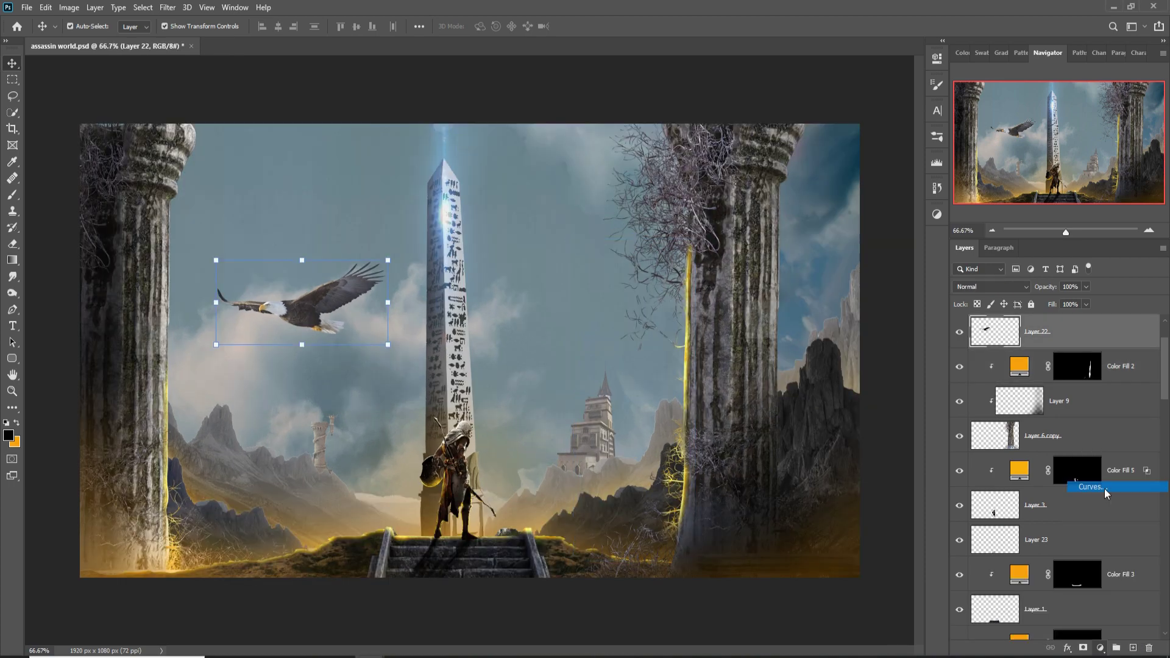
click(1104, 488)
drag(841, 195, 853, 213)
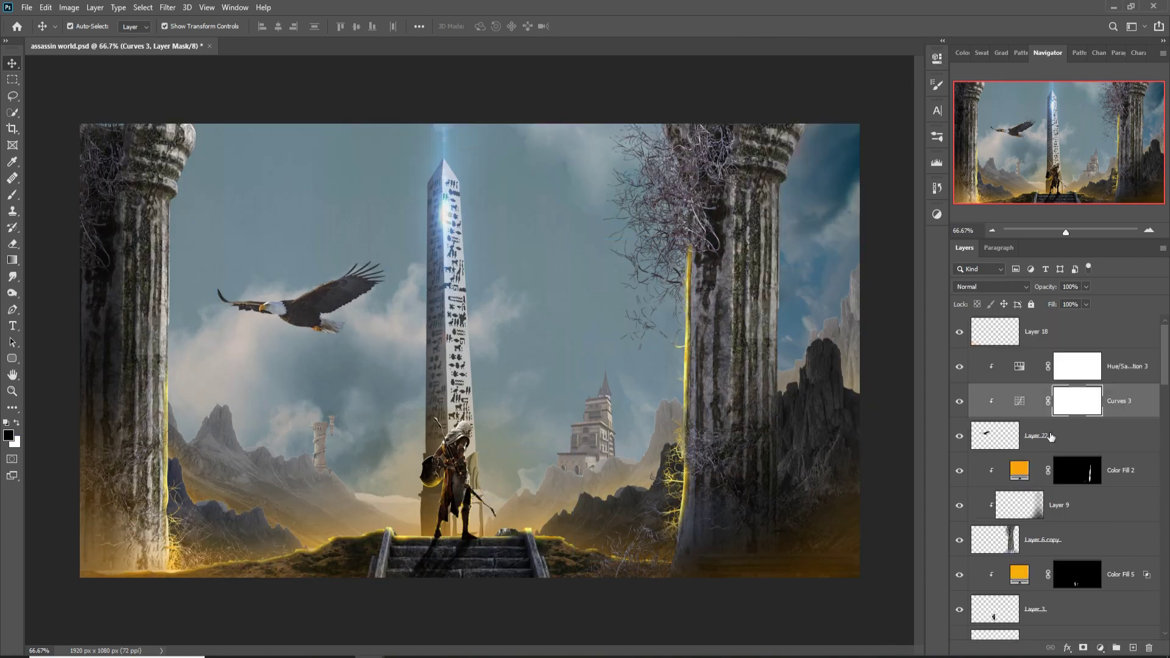
click(983, 450)
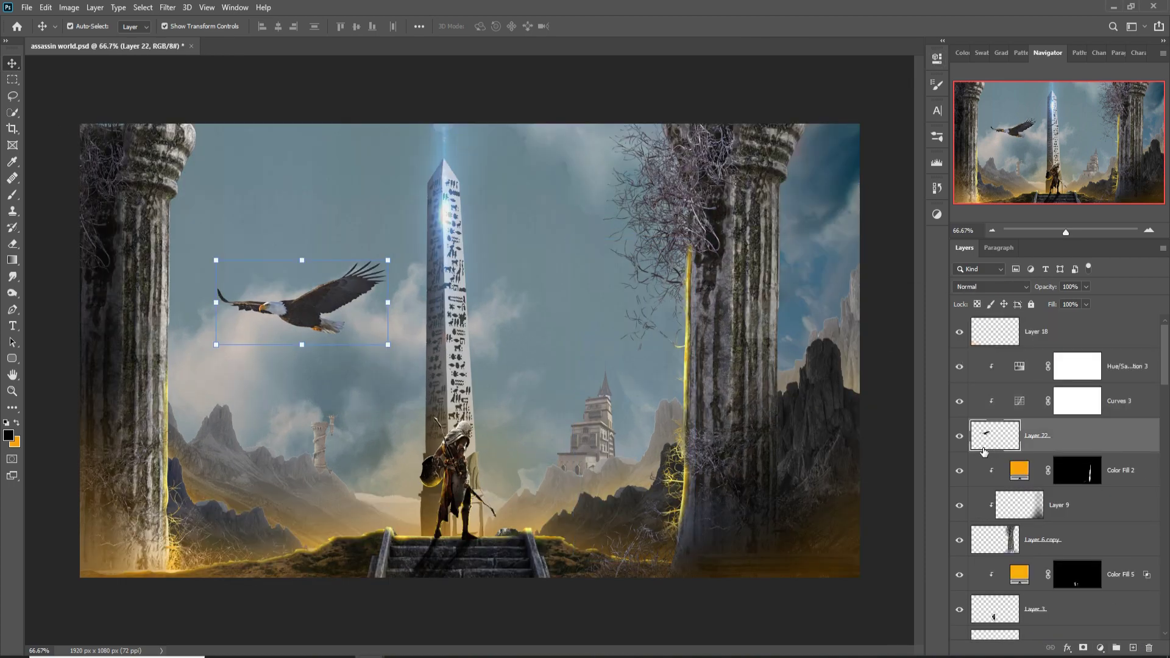
key(ctrl+z)
- Scale the eagle to about 58.7%, move it higher, and stamp all visible layers onto a new top layer
key(ctrl+t)
drag(388, 259, 317, 295)
mouse_move(261, 328)
mouse_down()
mouse_move(287, 331)
mouse_move(266, 290)
mouse_up()
click(604, 27)
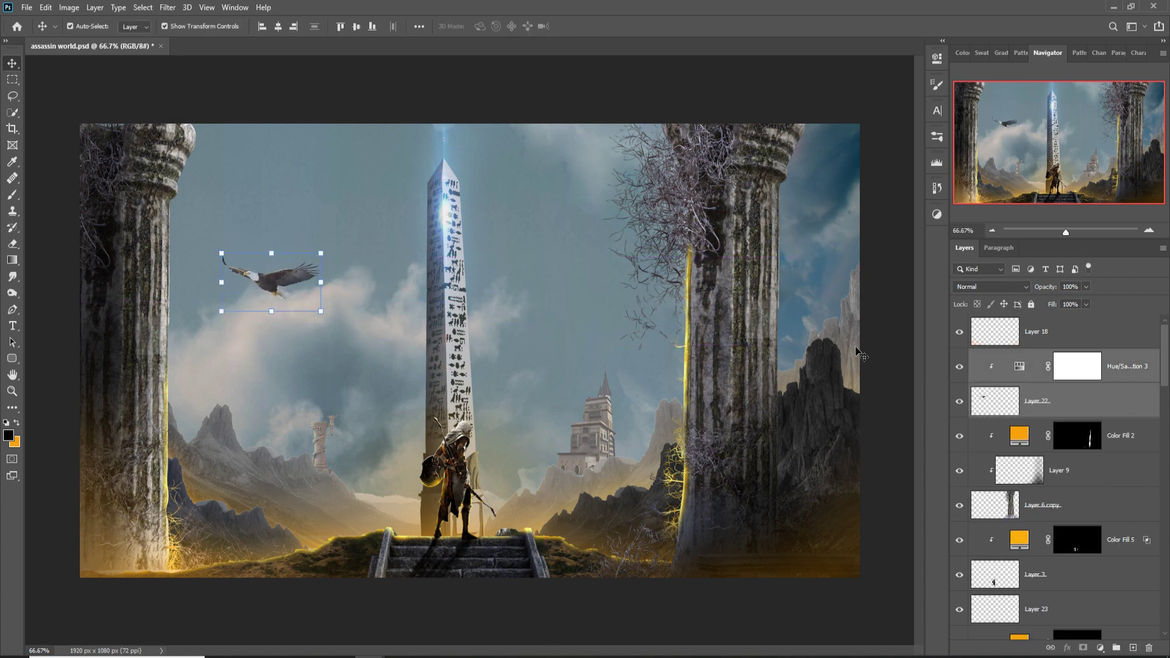
key(ctrl+alt+shift+e)
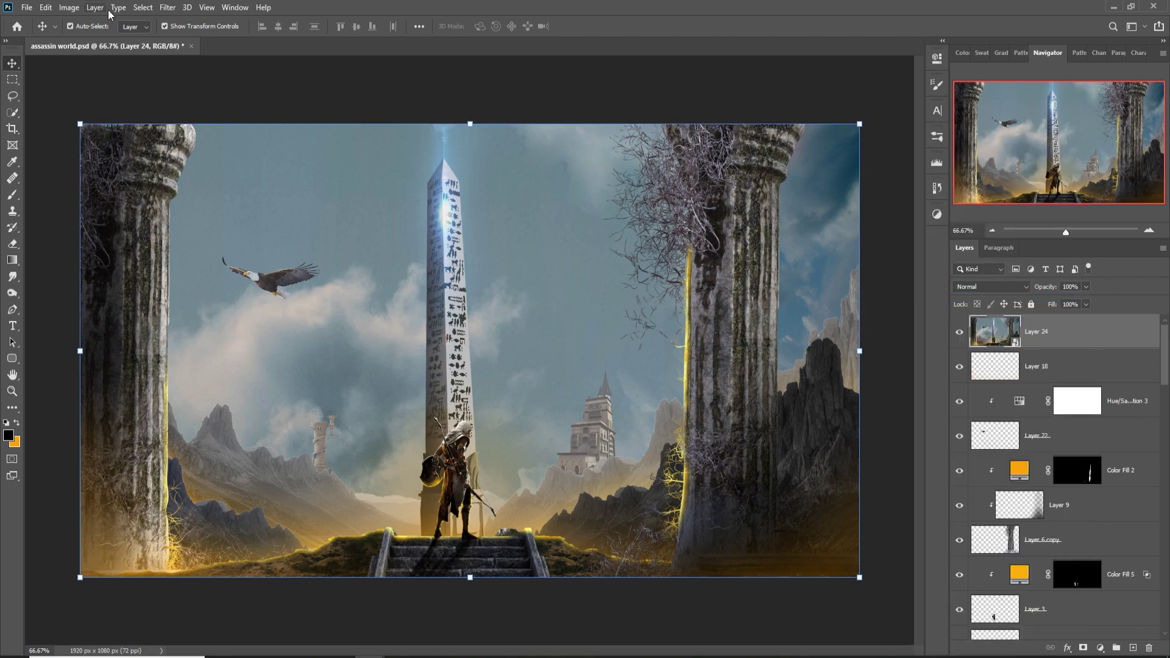
- In Camera Raw, set Exposure -0.10 and Shadows -22 with a slight saturation boost
key(ctrl+shift+a)
drag(891, 521, 895, 523)
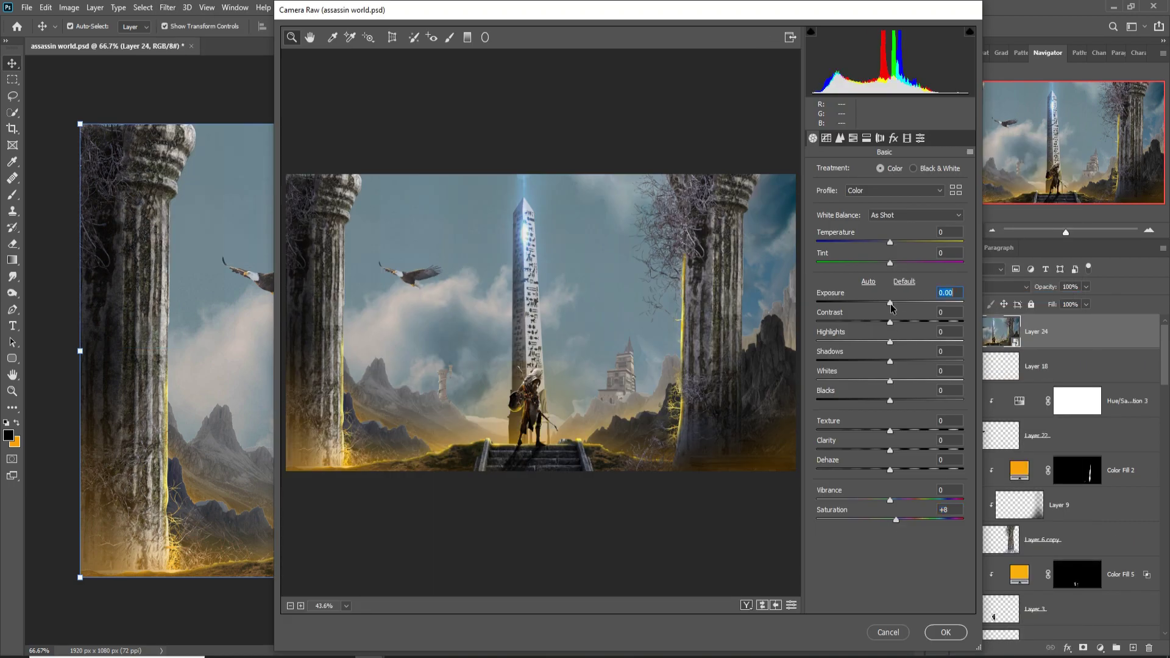
mouse_move(891, 303)
mouse_down()
mouse_move(896, 342)
mouse_move(874, 362)
mouse_move(896, 380)
mouse_up()
drag(889, 400, 887, 403)
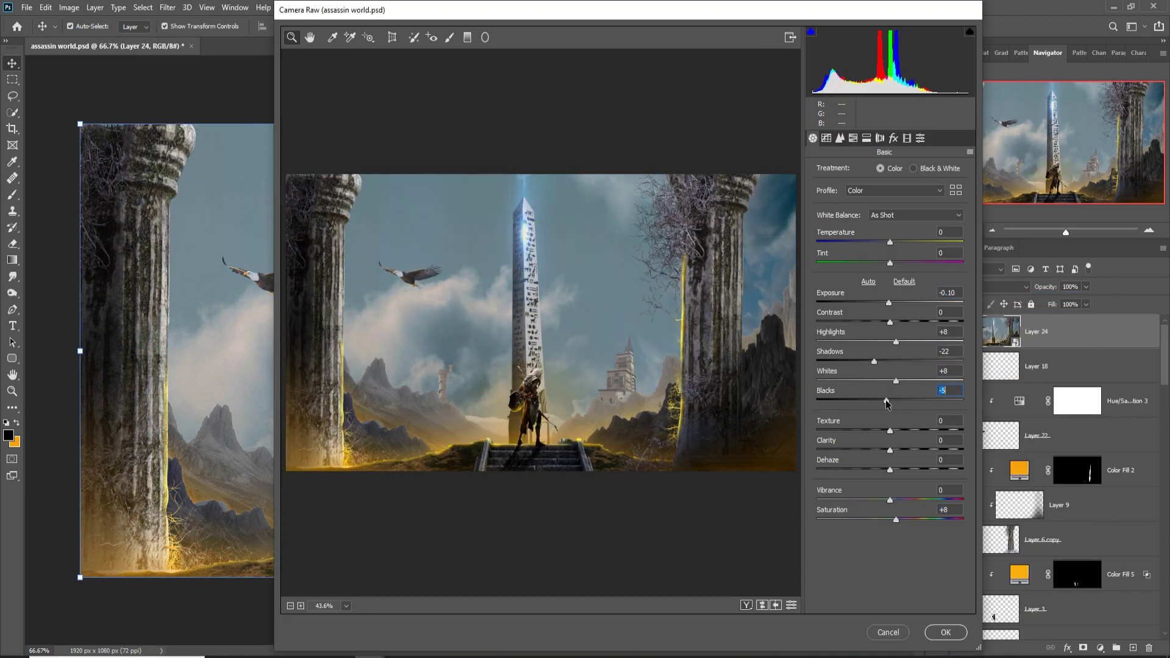
- Raise HSL saturation for Blues to +48 and Oranges to +21
click(826, 138)
click(840, 139)
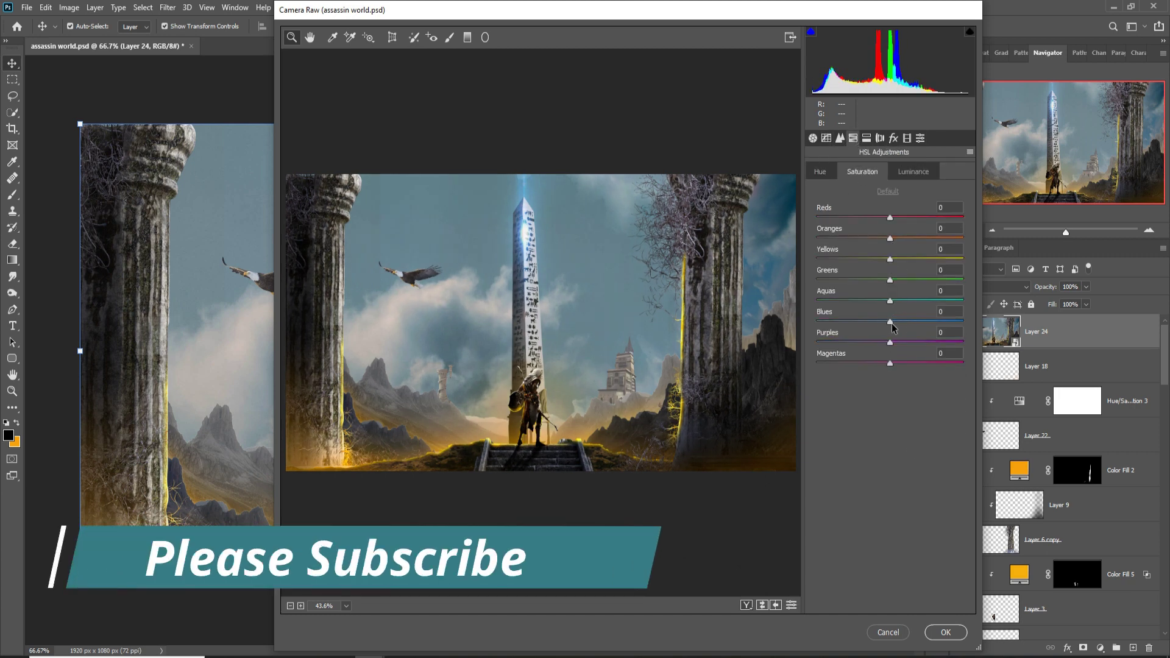
click(923, 321)
click(840, 139)
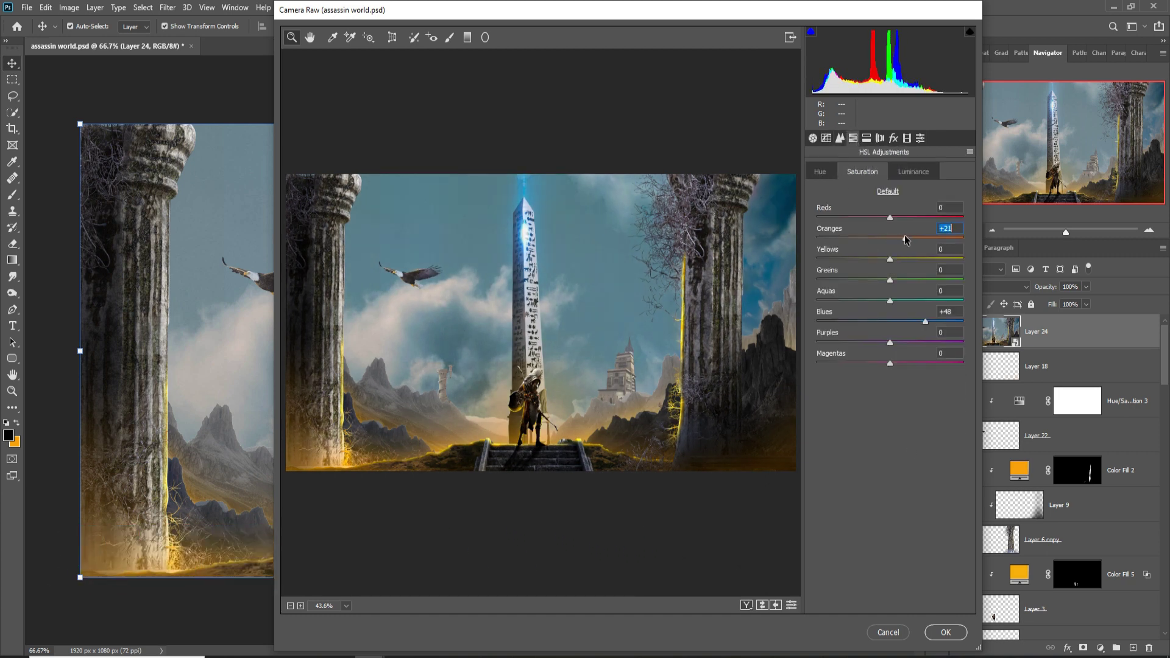